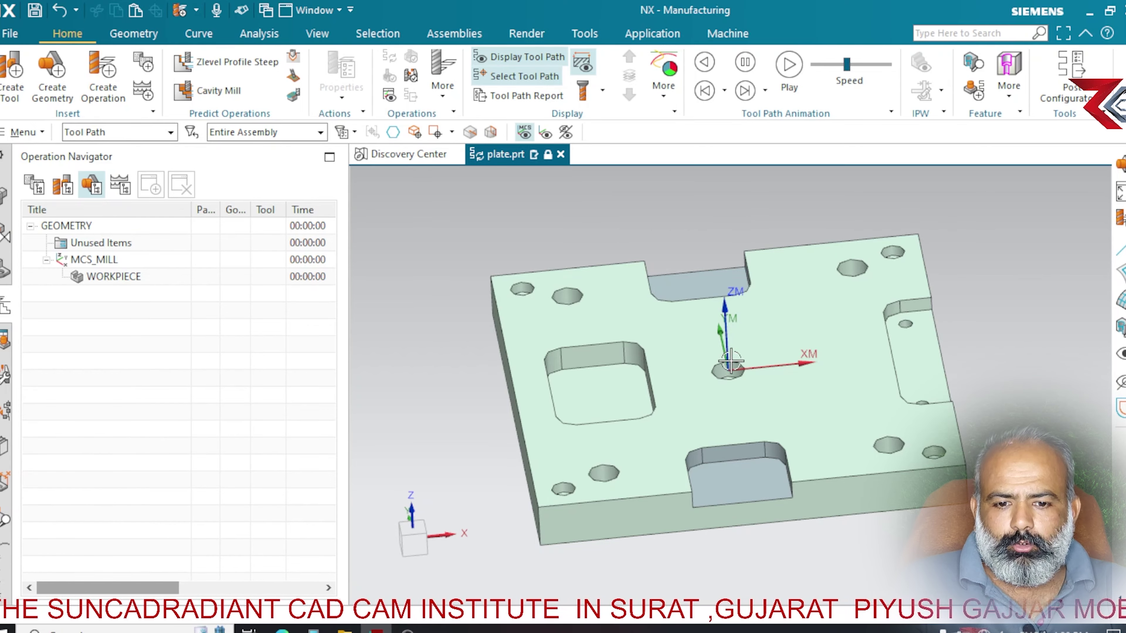
# - Tilt the plate view, then select MCS_MILL and the WORKPIECE geometry group
pyautogui.moveTo(815, 339)
pyautogui.mouseDown(button='middle')
pyautogui.moveTo(835, 383)
pyautogui.moveTo(828, 348)
pyautogui.moveTo(798, 363)
pyautogui.mouseUp(button='middle')
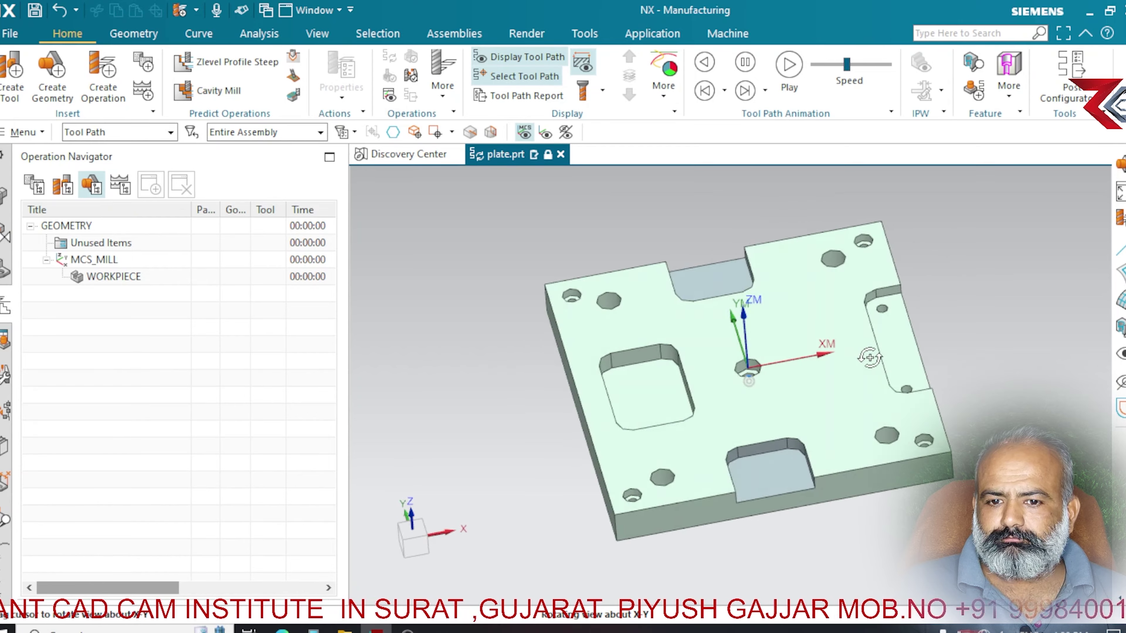
pyautogui.click(119, 261)
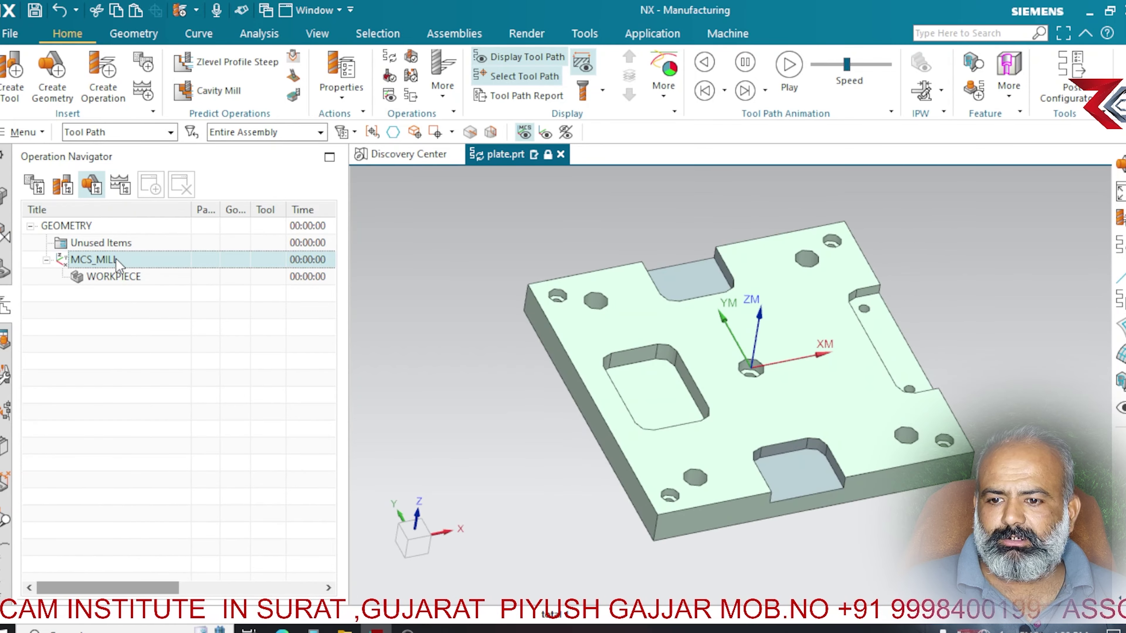
pyautogui.click(116, 277)
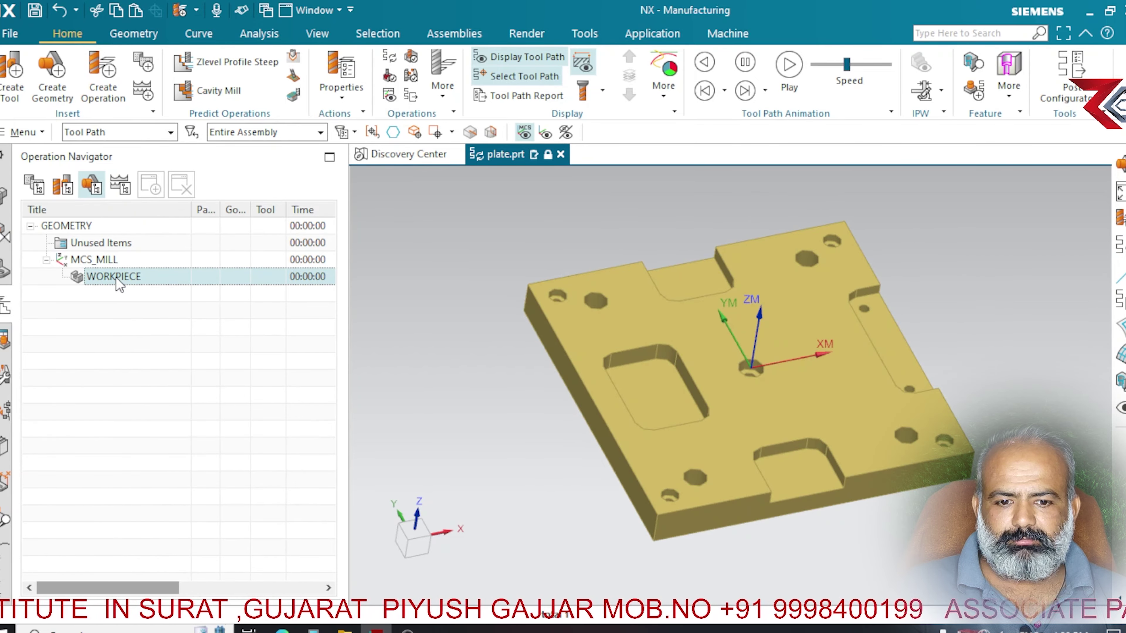
# - Create a mill_contour 3 Axis Deburring operation named 3_AXIS_DEBURRING under WORKPIECE
pyautogui.click(92, 88)
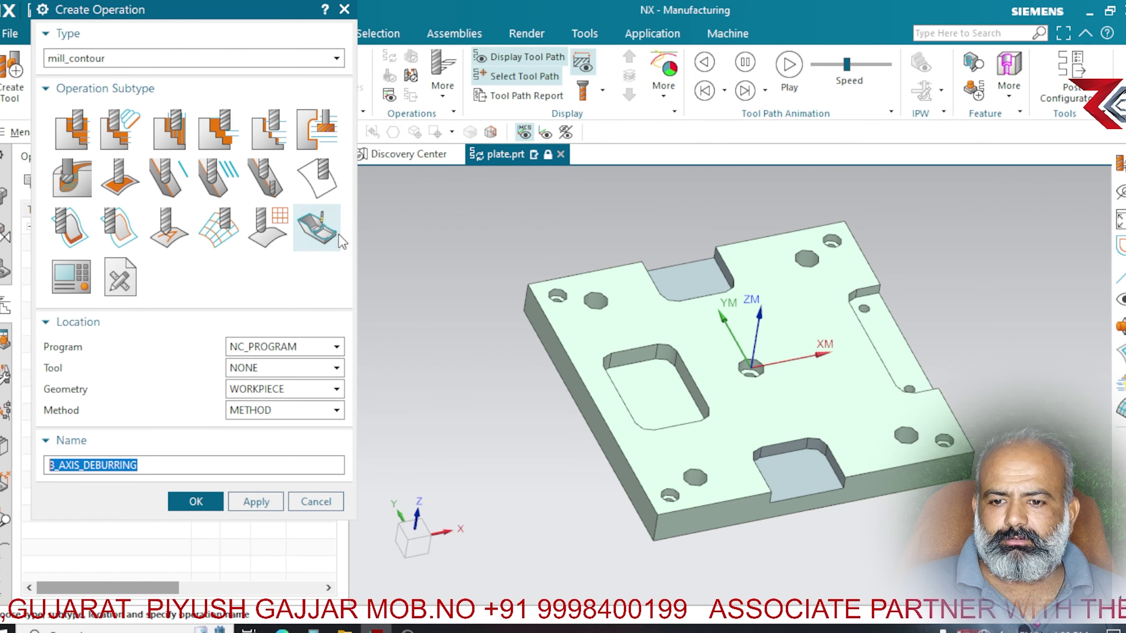
pyautogui.click(333, 238)
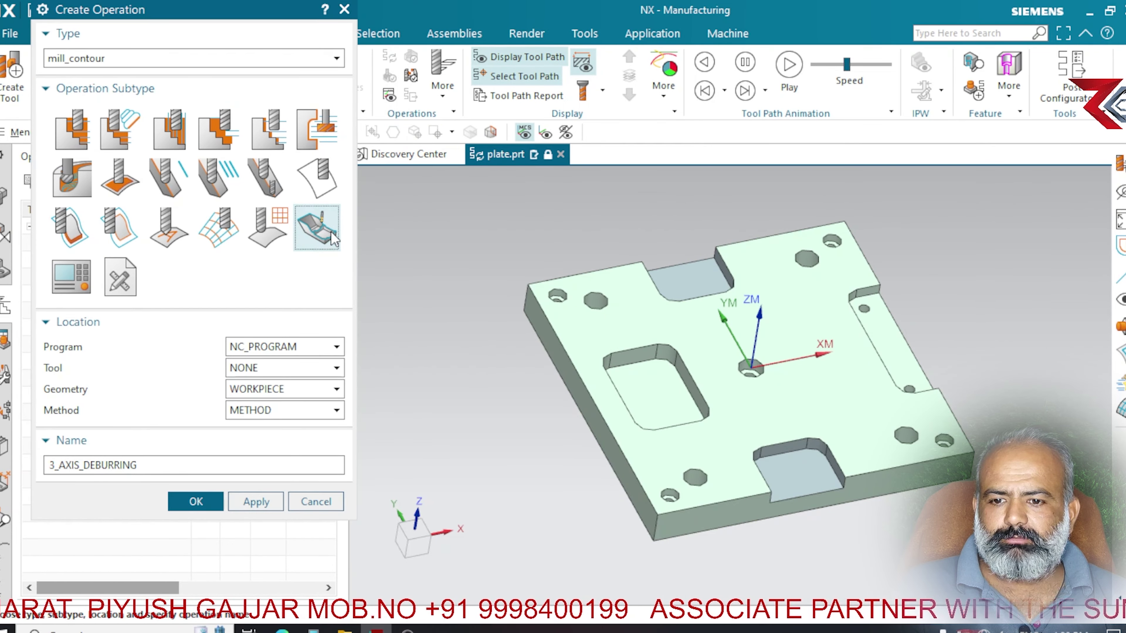
pyautogui.click(77, 69)
pyautogui.click(66, 76)
pyautogui.middleClick(248, 228)
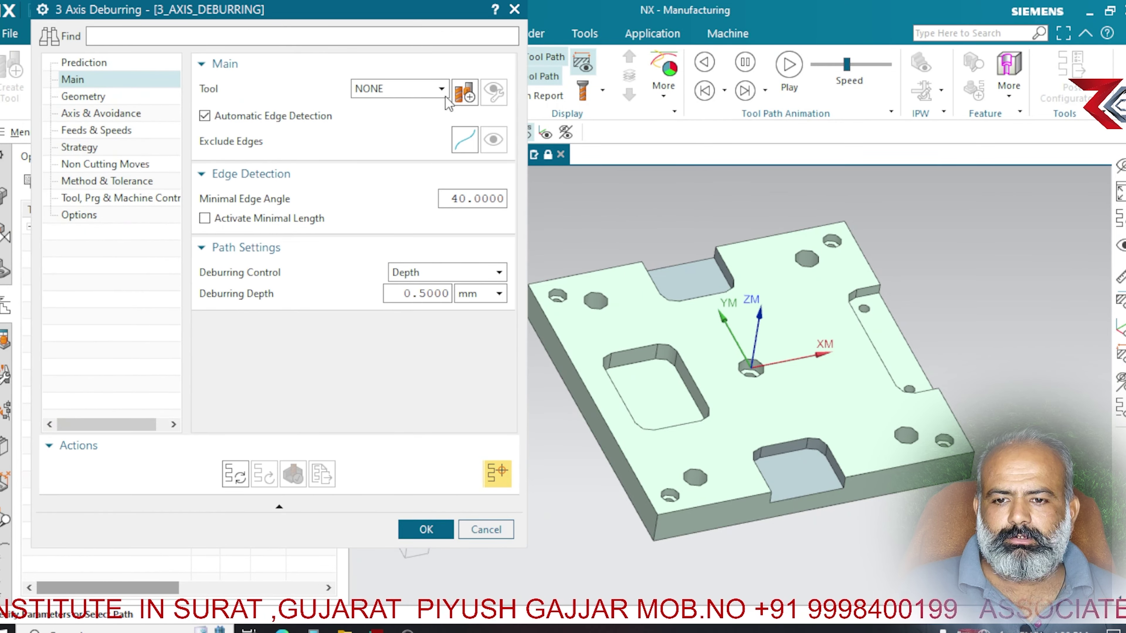
# - Create a BALL_MILL tool with ball diameter 6 for the deburring operation
pyautogui.click(461, 93)
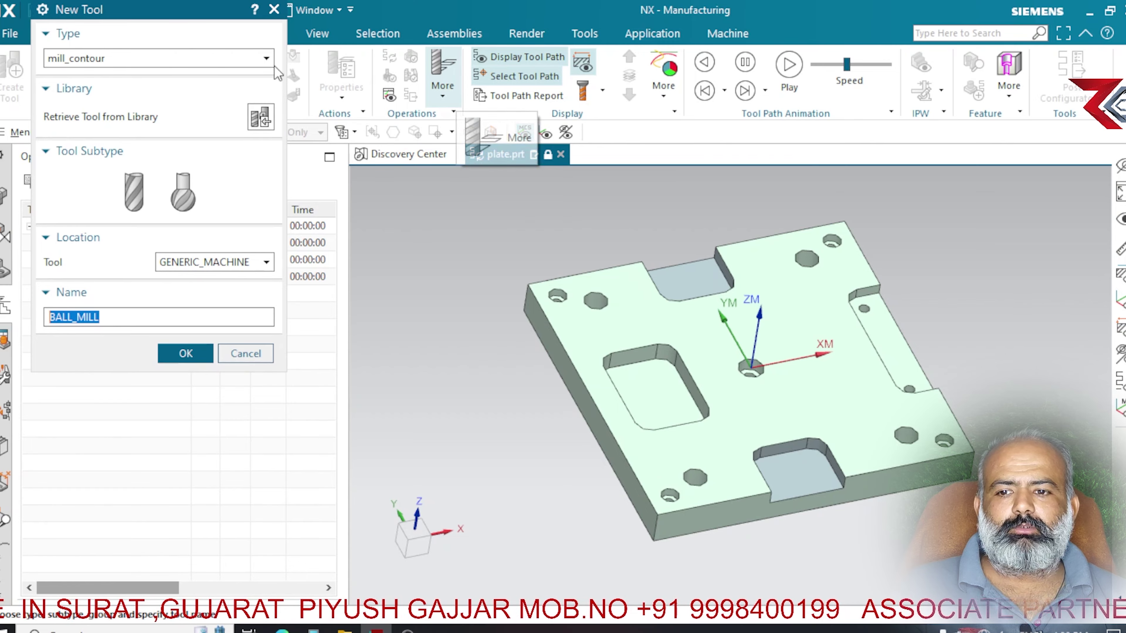
pyautogui.moveTo(117, 16); pyautogui.dragTo(266, 107)
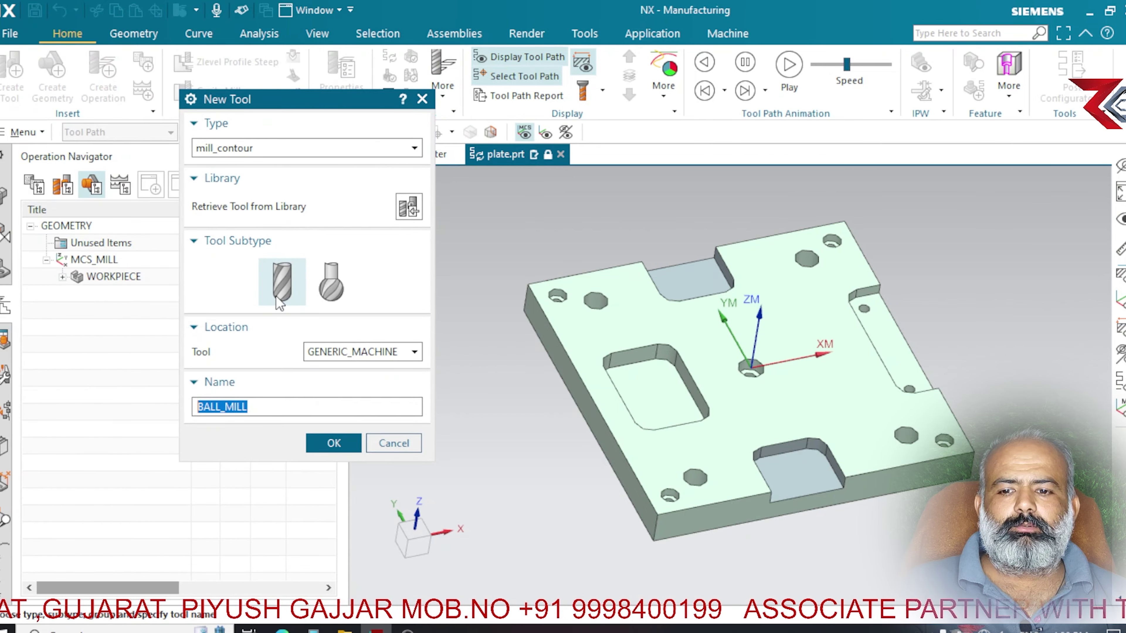
pyautogui.click(328, 299)
pyautogui.click(279, 291)
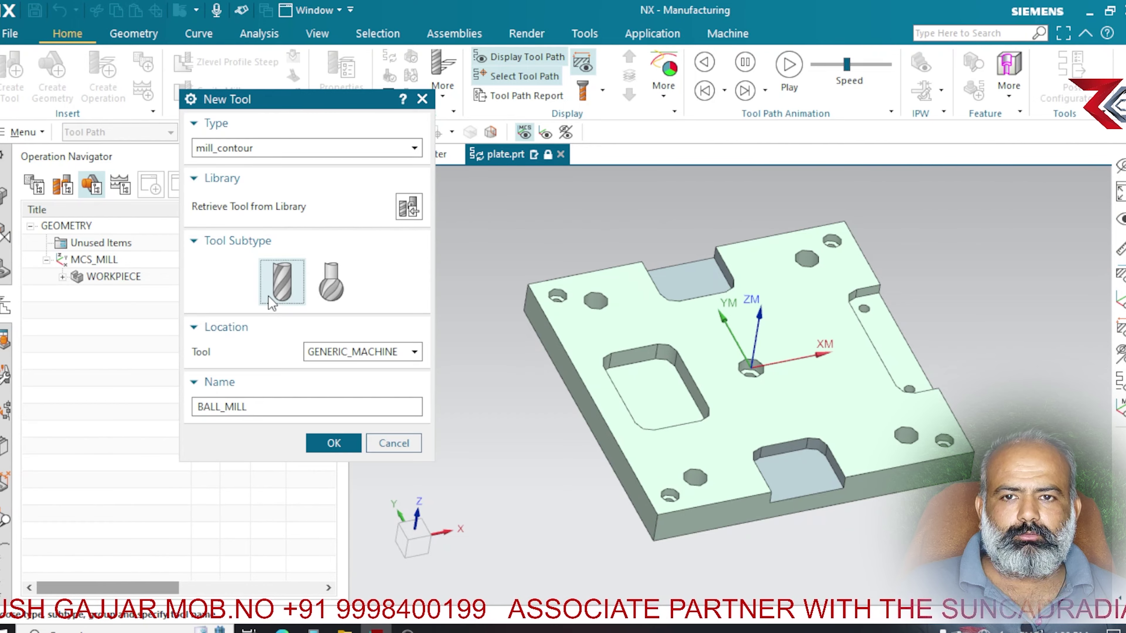
pyautogui.click(334, 443)
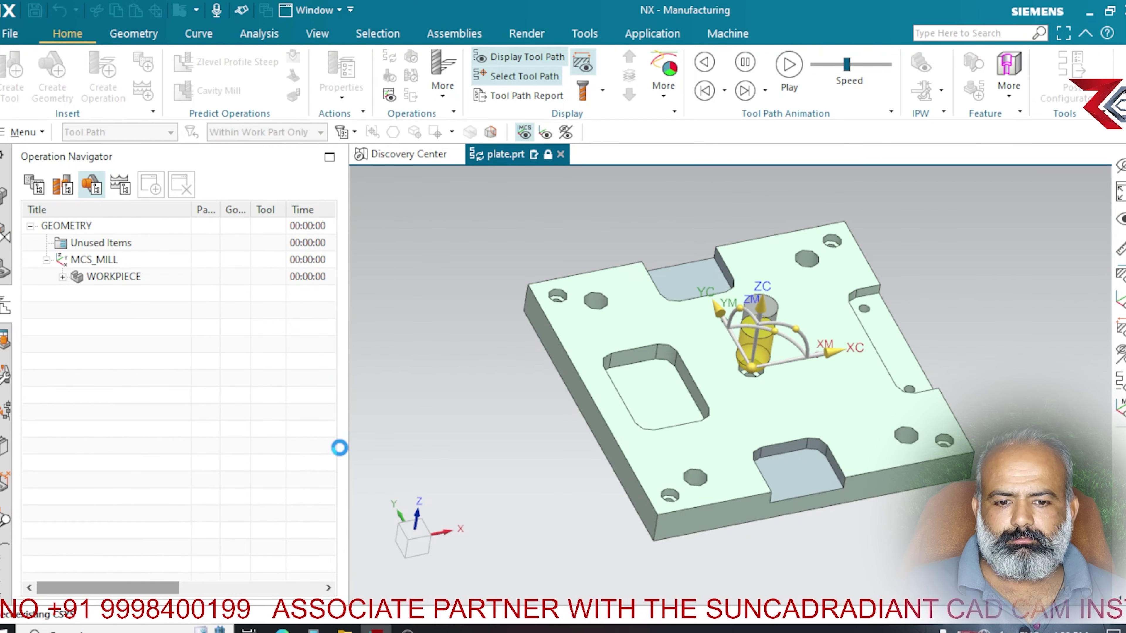
pyautogui.write('6')
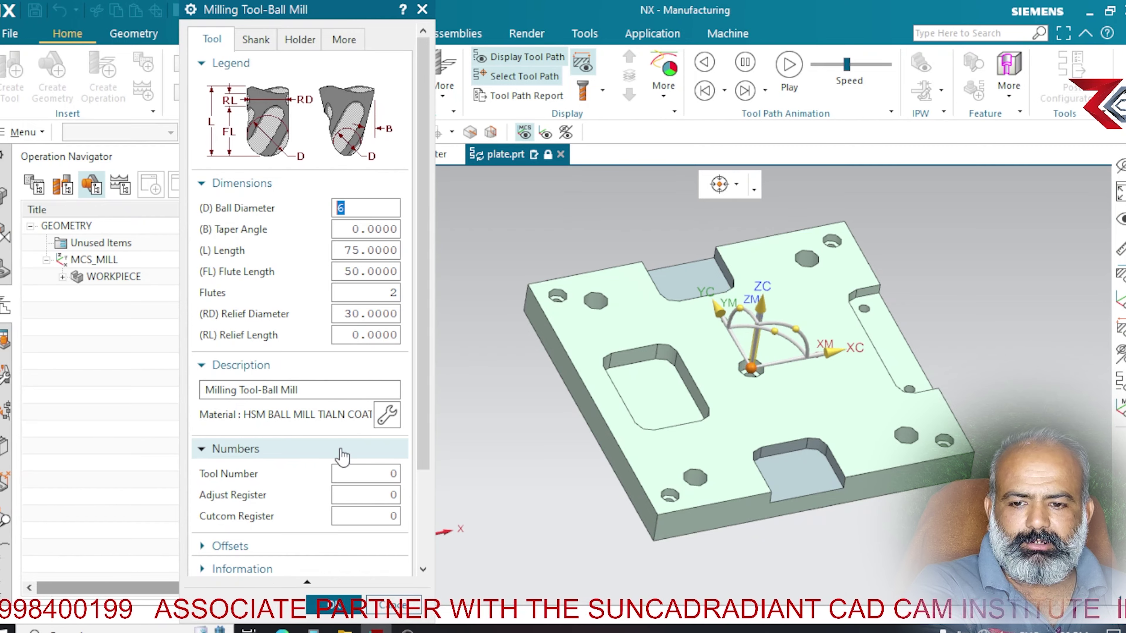
pyautogui.click(334, 611)
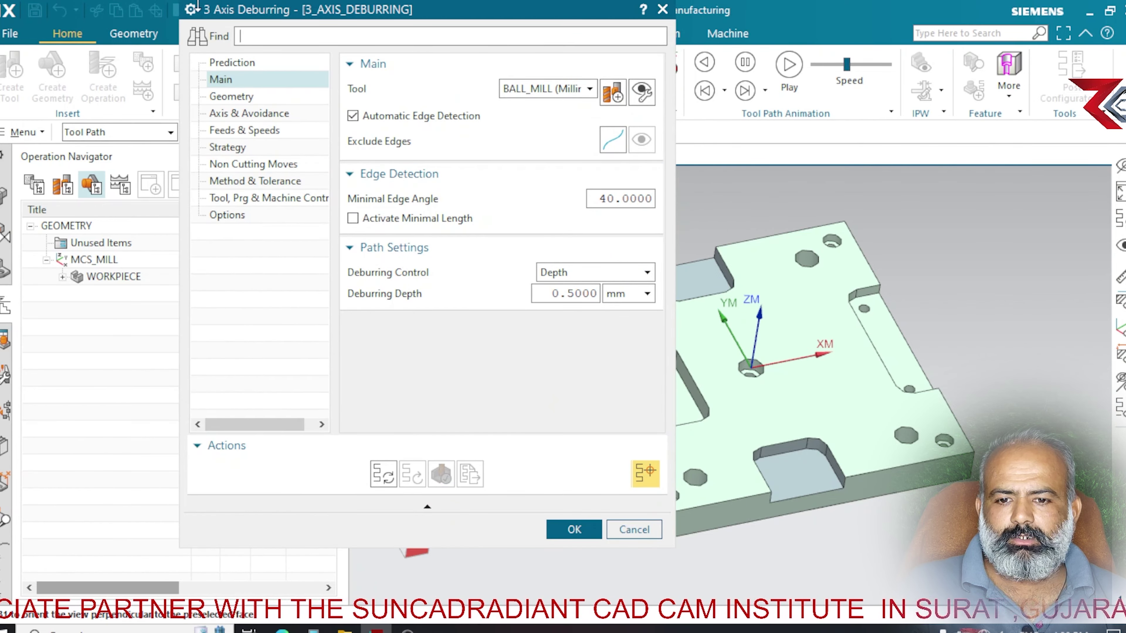
# - Generate the deburring toolpath from the operation's Geometry page
pyautogui.click(244, 96)
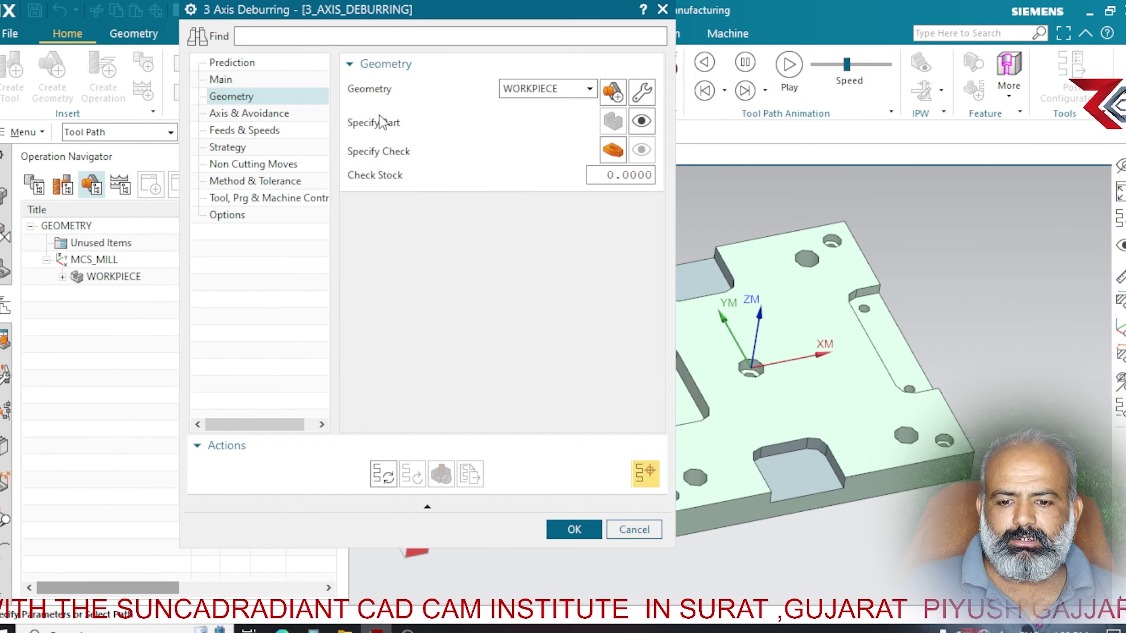
pyautogui.moveTo(350, 15); pyautogui.dragTo(253, 64)
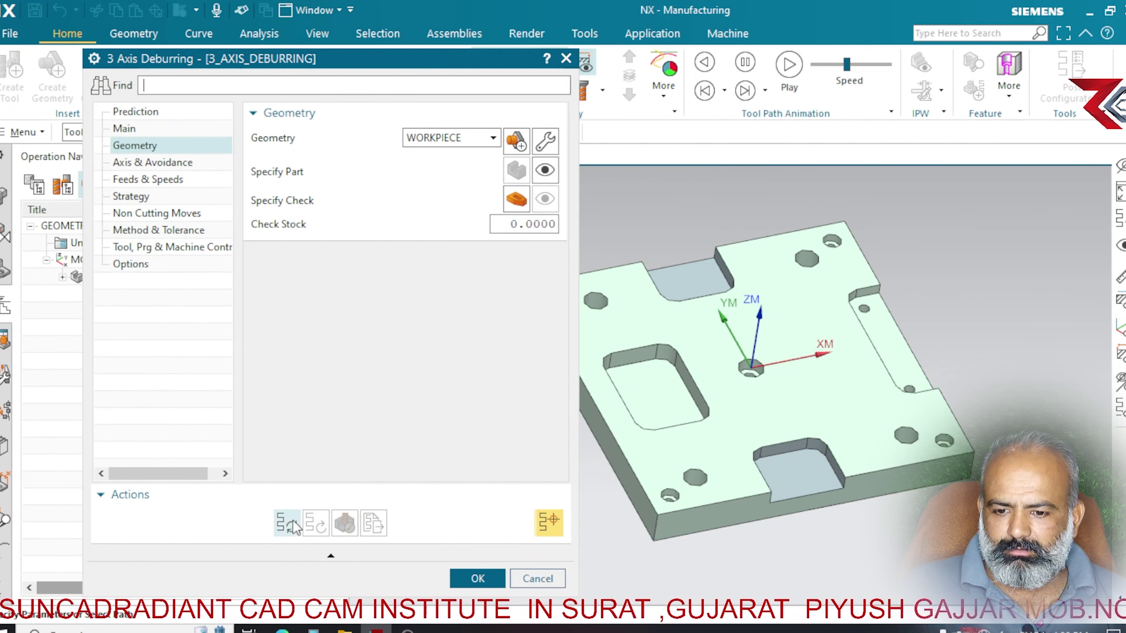
pyautogui.click(280, 522)
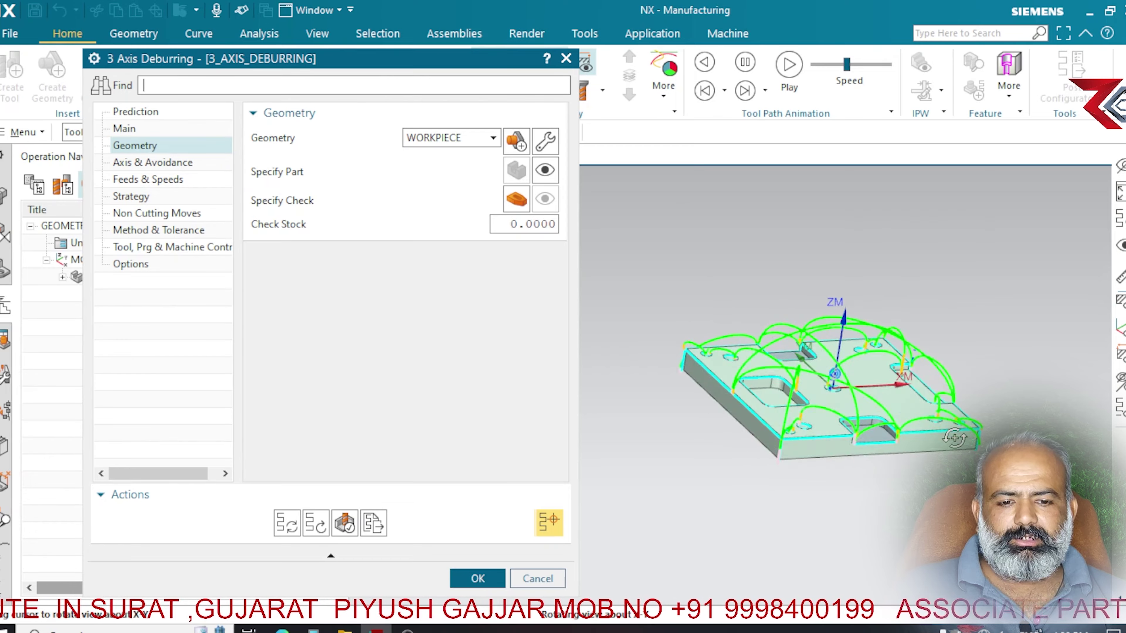
# - Orbit and zoom around the plate to inspect the toolpath along edges, pockets and holes
pyautogui.moveTo(950, 461); pyautogui.dragTo(902, 443, button='middle')
pyautogui.scroll(5, 903, 443)
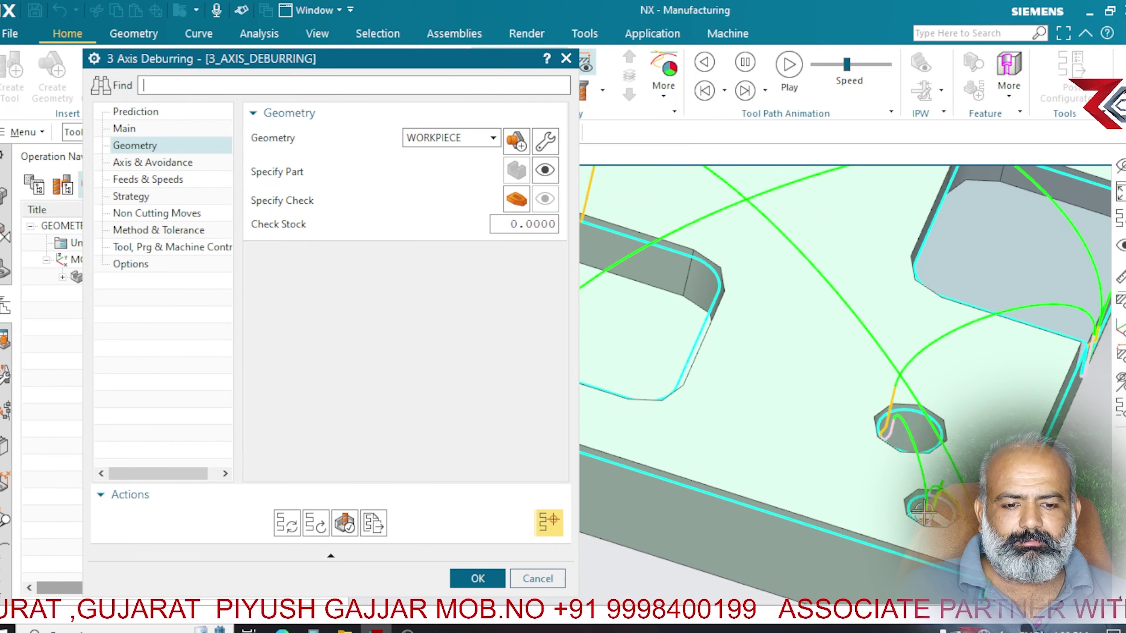
pyautogui.scroll(2, 900, 347)
pyautogui.moveTo(910, 327)
pyautogui.mouseDown(button='middle')
pyautogui.moveTo(914, 374)
pyautogui.moveTo(887, 368)
pyautogui.mouseUp(button='middle')
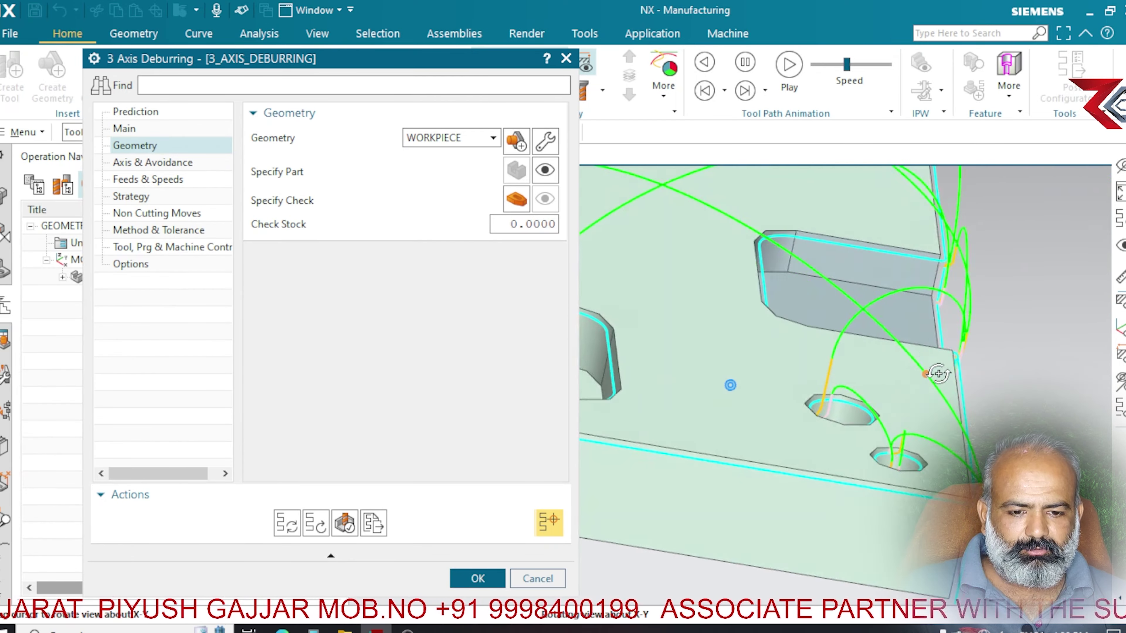
pyautogui.scroll(3, 877, 366)
pyautogui.scroll(-3, 878, 366)
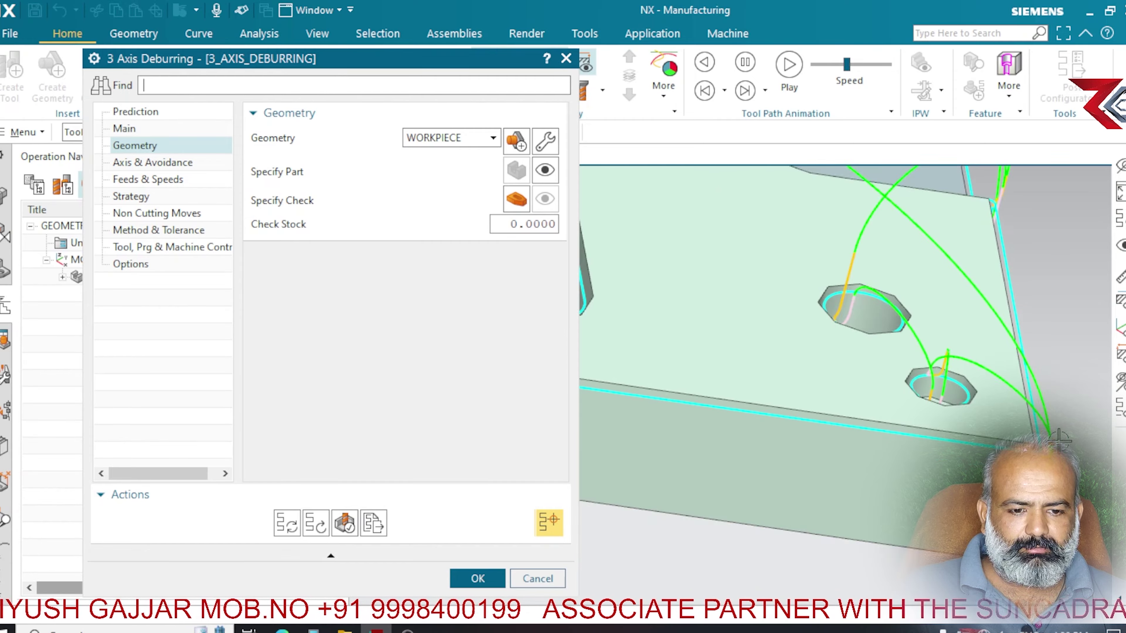
pyautogui.scroll(-3, 878, 365)
pyautogui.moveTo(878, 366)
pyautogui.mouseDown(button='middle')
pyautogui.moveTo(904, 464)
pyautogui.moveTo(887, 483)
pyautogui.moveTo(908, 495)
pyautogui.mouseUp(button='middle')
pyautogui.scroll(3, 1033, 406)
pyautogui.scroll(3, 653, 444)
pyautogui.scroll(-1, 653, 444)
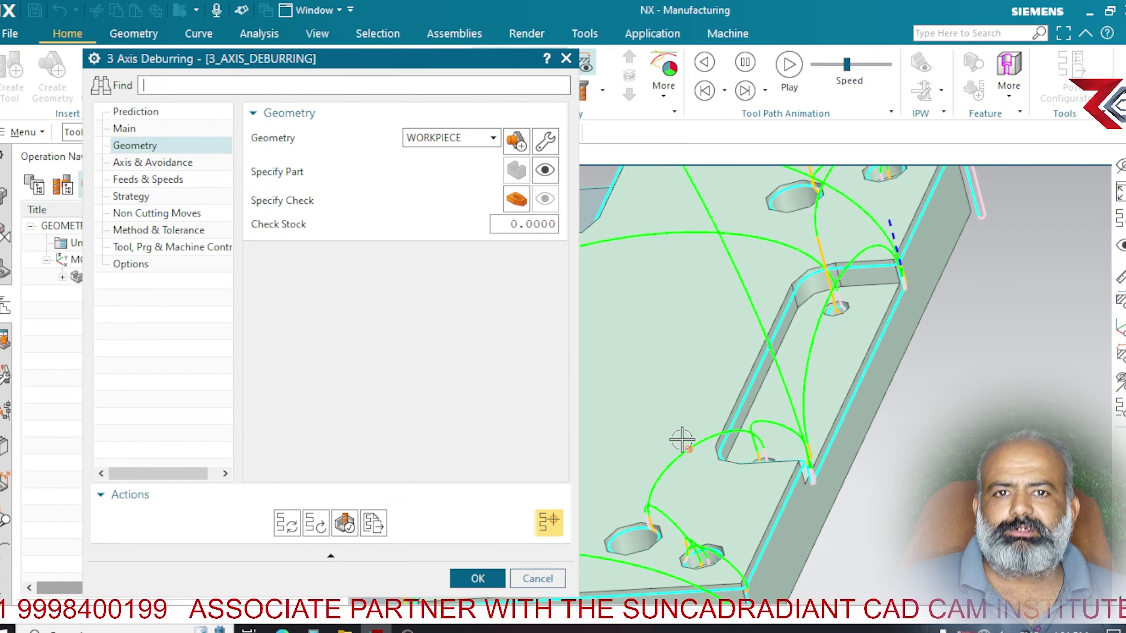
pyautogui.scroll(-3, 679, 435)
pyautogui.moveTo(931, 404)
pyautogui.mouseDown(button='middle')
pyautogui.moveTo(969, 384)
pyautogui.moveTo(1014, 395)
pyautogui.moveTo(1020, 408)
pyautogui.moveTo(1007, 386)
pyautogui.mouseUp(button='middle')
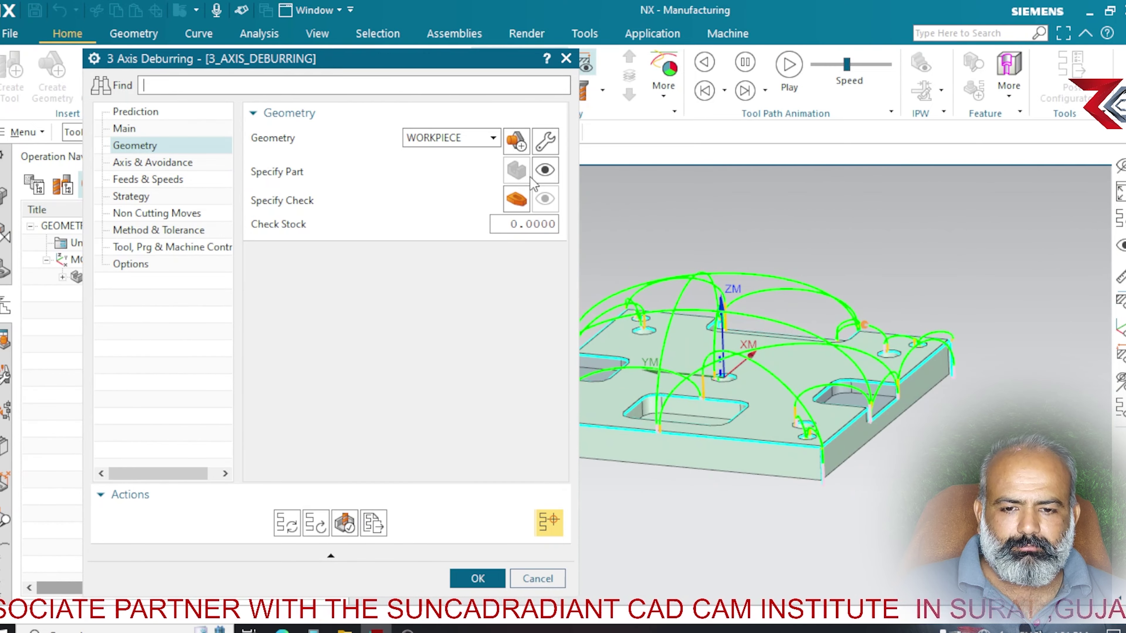
pyautogui.moveTo(415, 66); pyautogui.dragTo(318, 68)
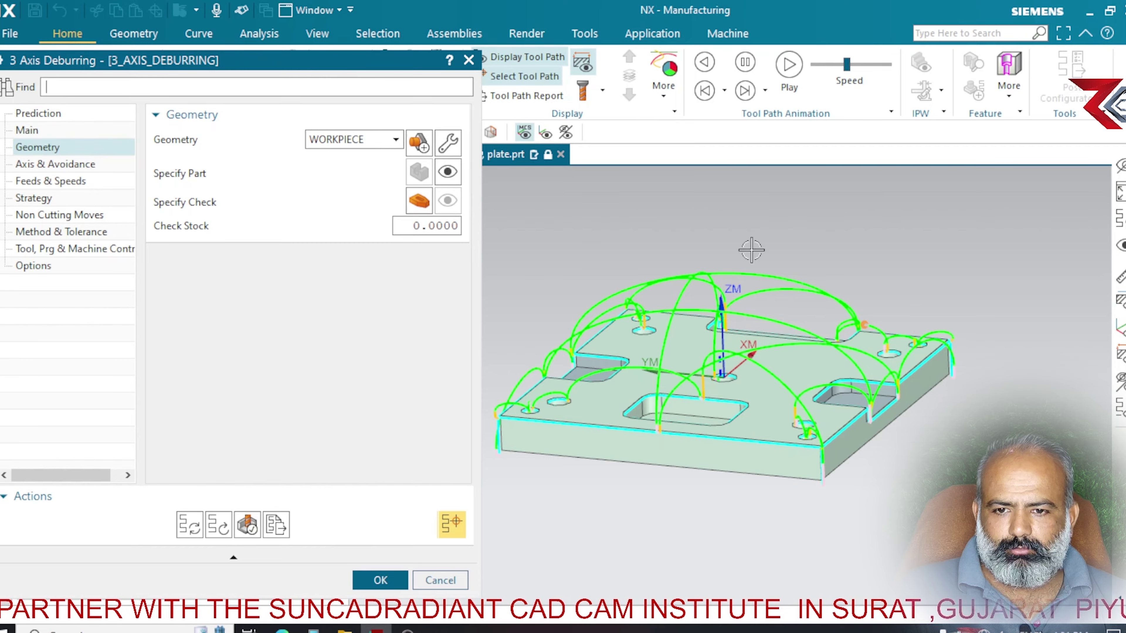
pyautogui.scroll(3, 943, 287)
pyautogui.scroll(1, 936, 231)
pyautogui.moveTo(930, 226)
pyautogui.mouseDown(button='middle')
pyautogui.moveTo(984, 226)
pyautogui.moveTo(993, 243)
pyautogui.mouseUp(button='middle')
pyautogui.scroll(-2, 993, 243)
pyautogui.moveTo(1012, 366); pyautogui.dragTo(994, 360, button='middle')
# - Change the deburring depth from 0.5 mm to 0.2 mm on the tool settings page
pyautogui.click(37, 130)
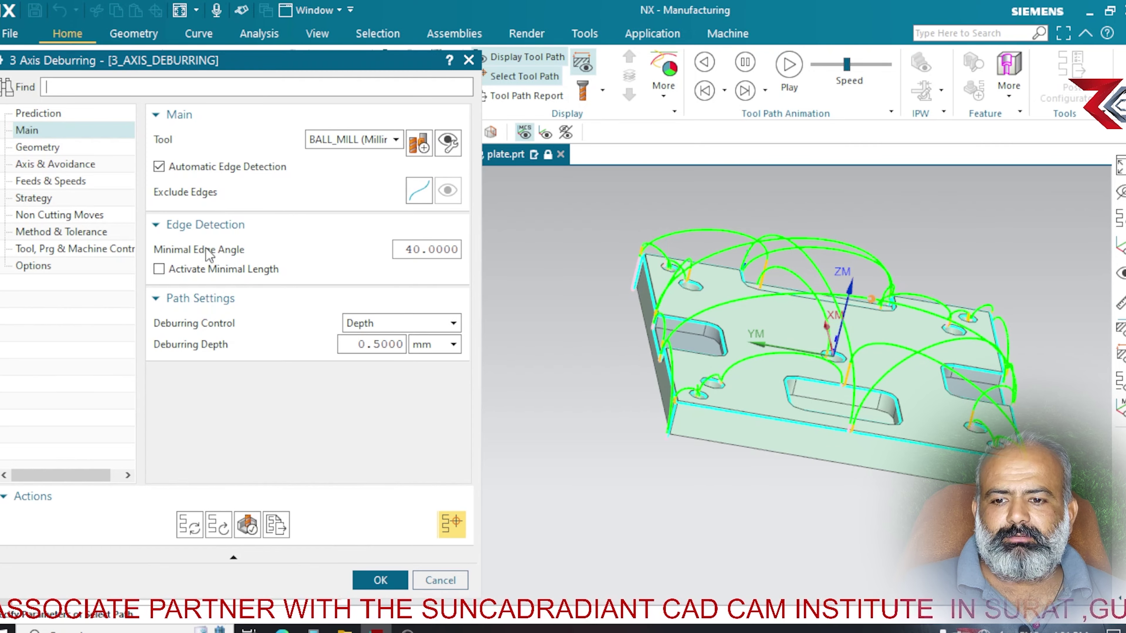
pyautogui.click(438, 249)
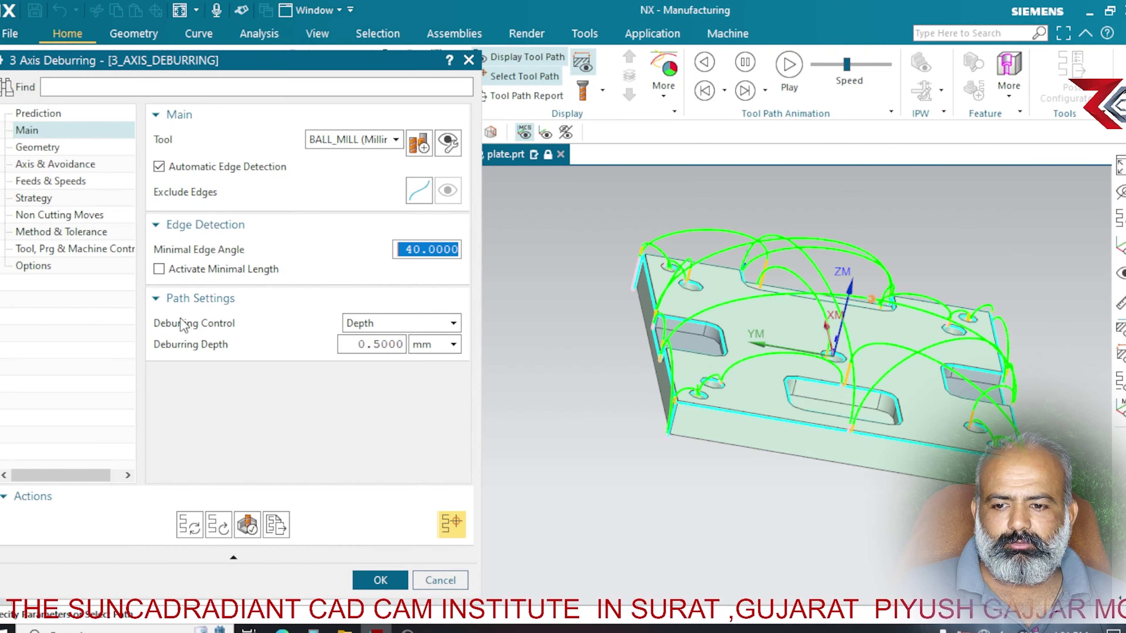
pyautogui.scroll(10, 728, 426)
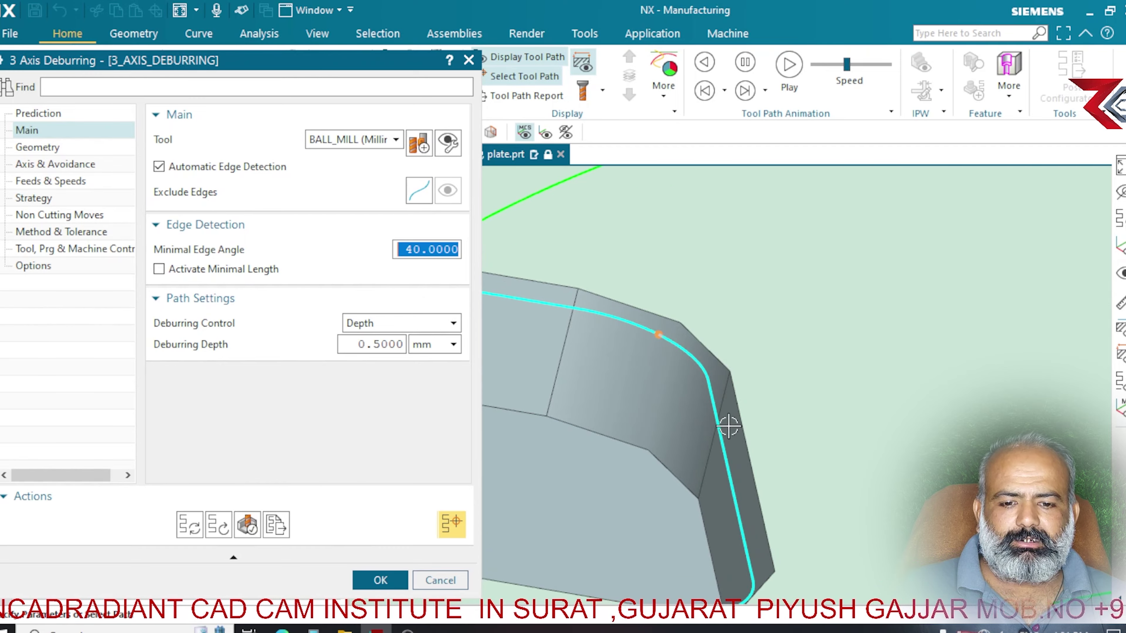
pyautogui.click(720, 429)
pyautogui.scroll(-3, 727, 399)
pyautogui.scroll(2, 802, 437)
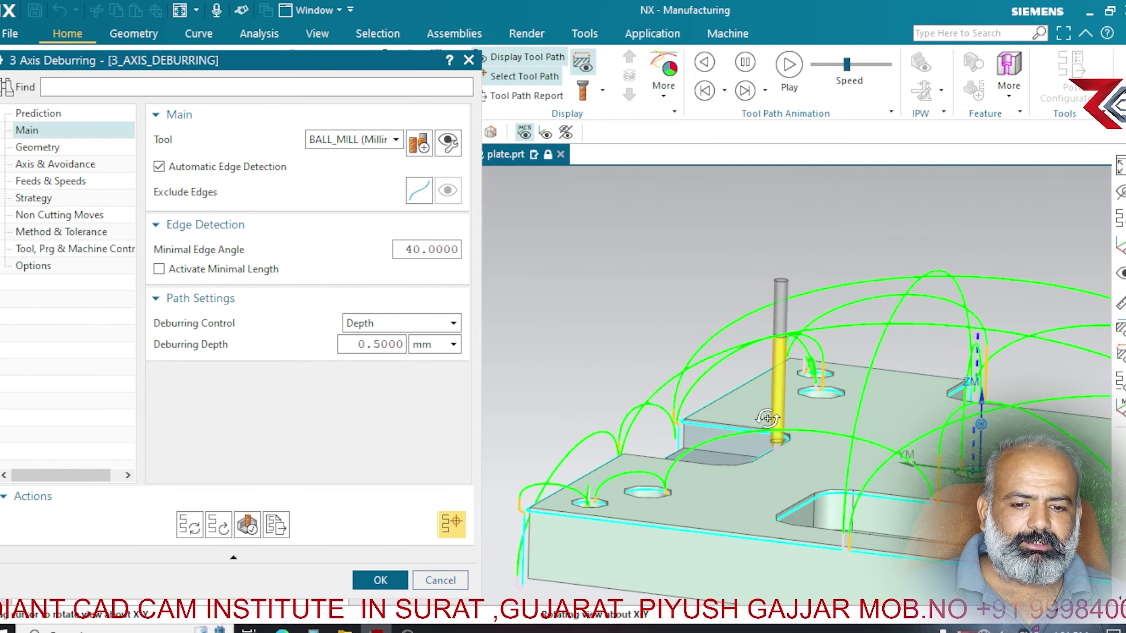
pyautogui.scroll(2, 781, 426)
pyautogui.scroll(3, 705, 448)
pyautogui.scroll(2, 621, 441)
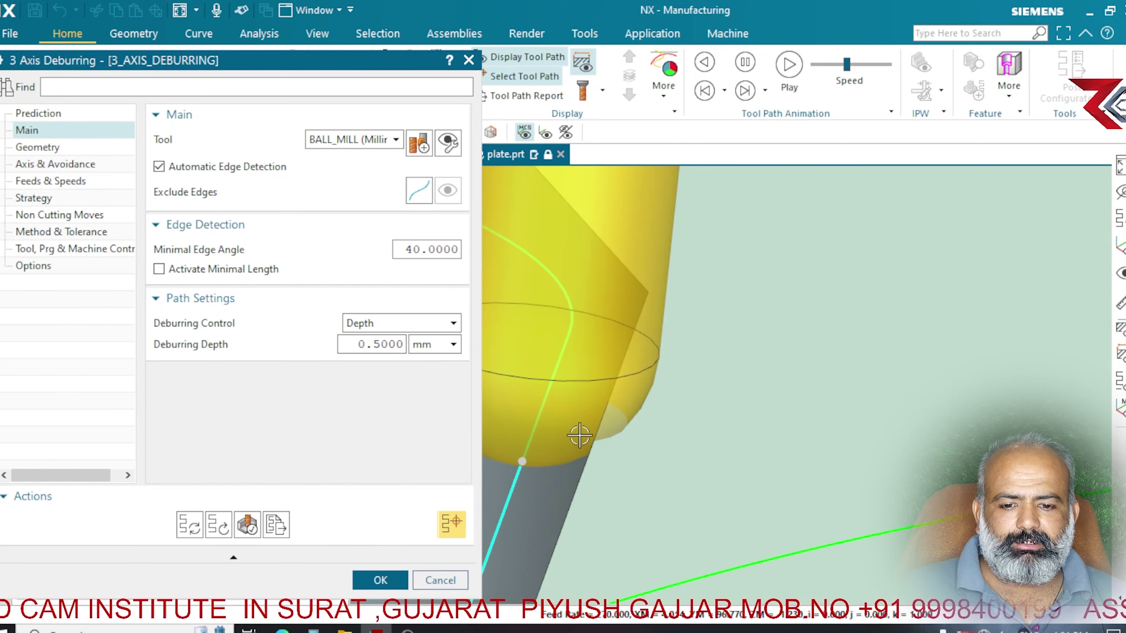
pyautogui.scroll(-3, 579, 434)
pyautogui.scroll(-1, 576, 433)
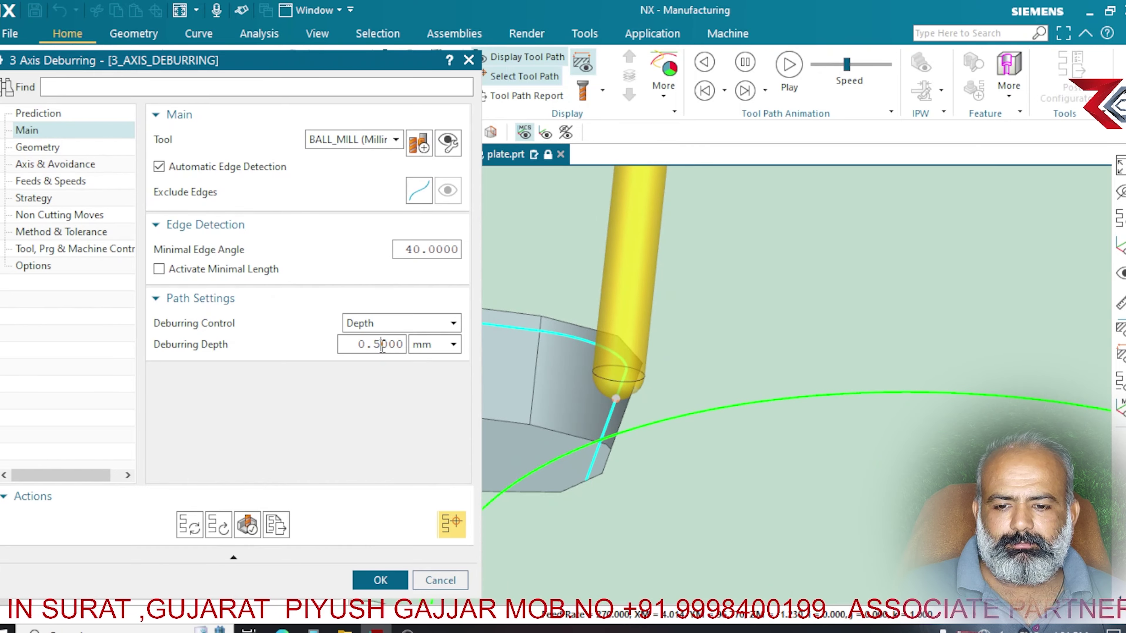
pyautogui.write('2')
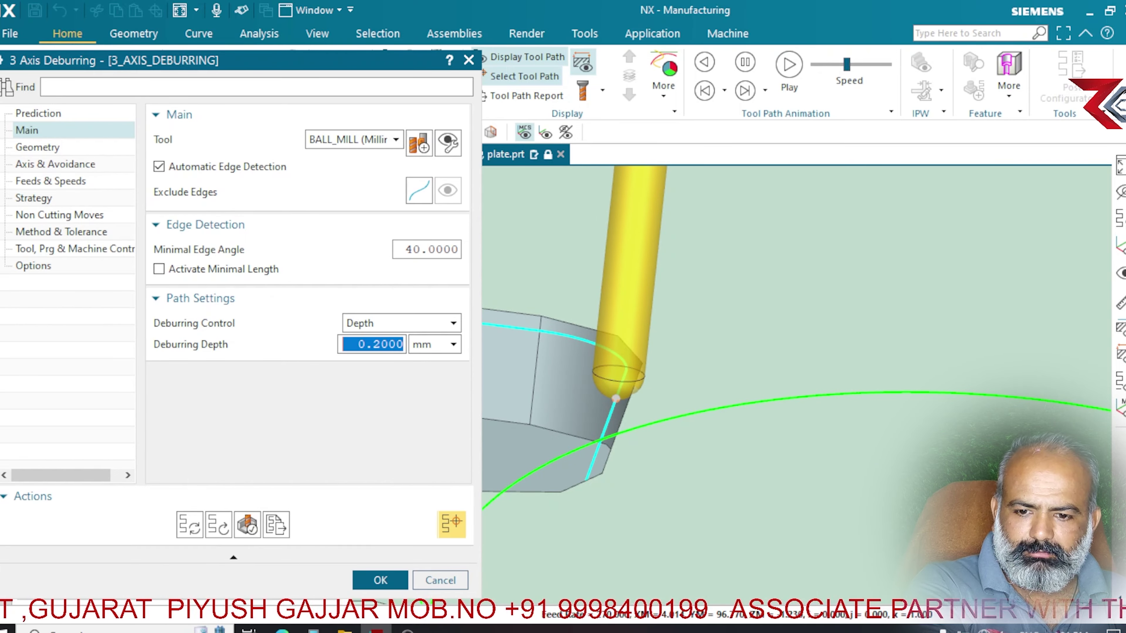
# - Orbit to view the whole toolpath and show the operation's Geometry settings
pyautogui.scroll(-3, 761, 330)
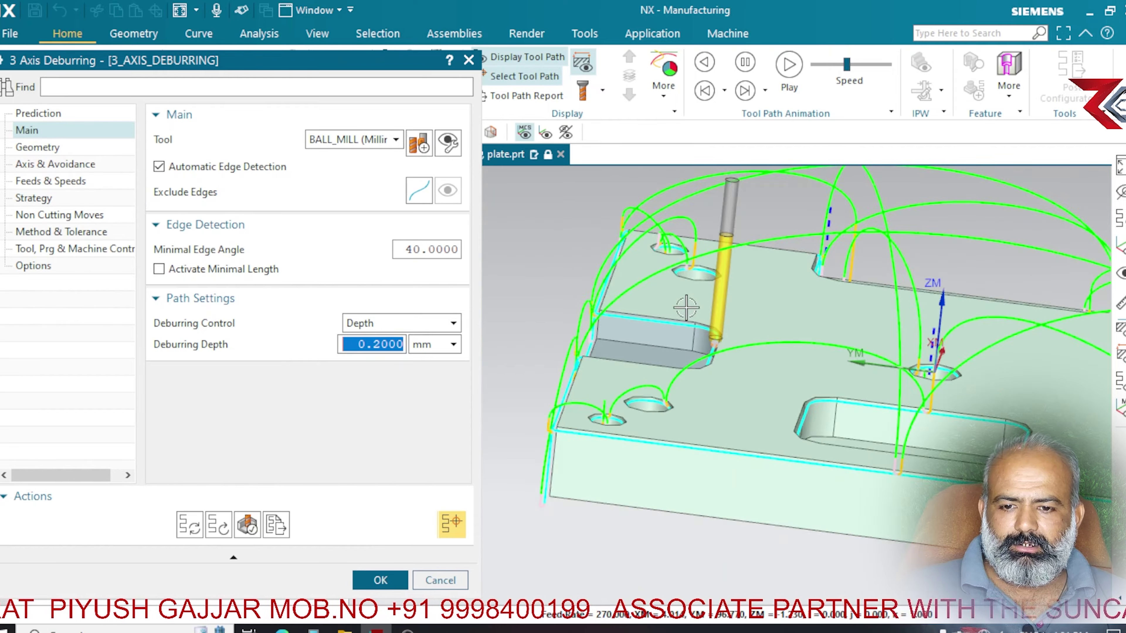
pyautogui.scroll(-2, 684, 306)
pyautogui.moveTo(576, 251)
pyautogui.mouseDown(button='middle')
pyautogui.moveTo(583, 228)
pyautogui.moveTo(614, 246)
pyautogui.mouseUp(button='middle')
pyautogui.click(29, 150)
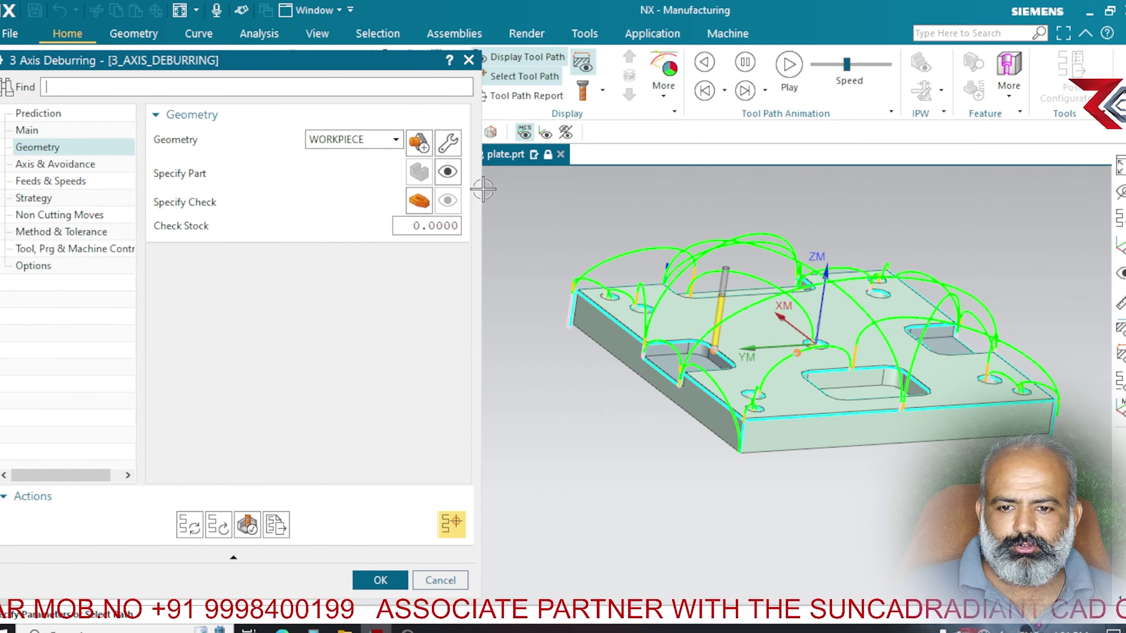
# - Set cut feed 1200 mmpm at 3200 rpm, calculating surface speed 60 and feed per tooth 0.1875
pyautogui.click(52, 158)
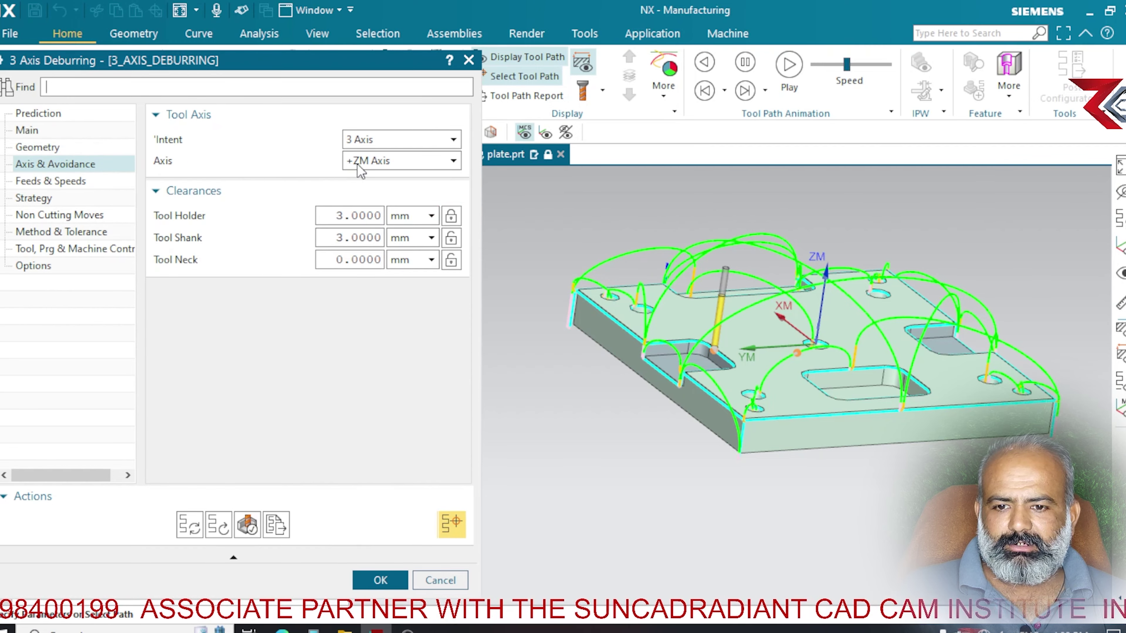
pyautogui.click(30, 179)
pyautogui.write('1200')
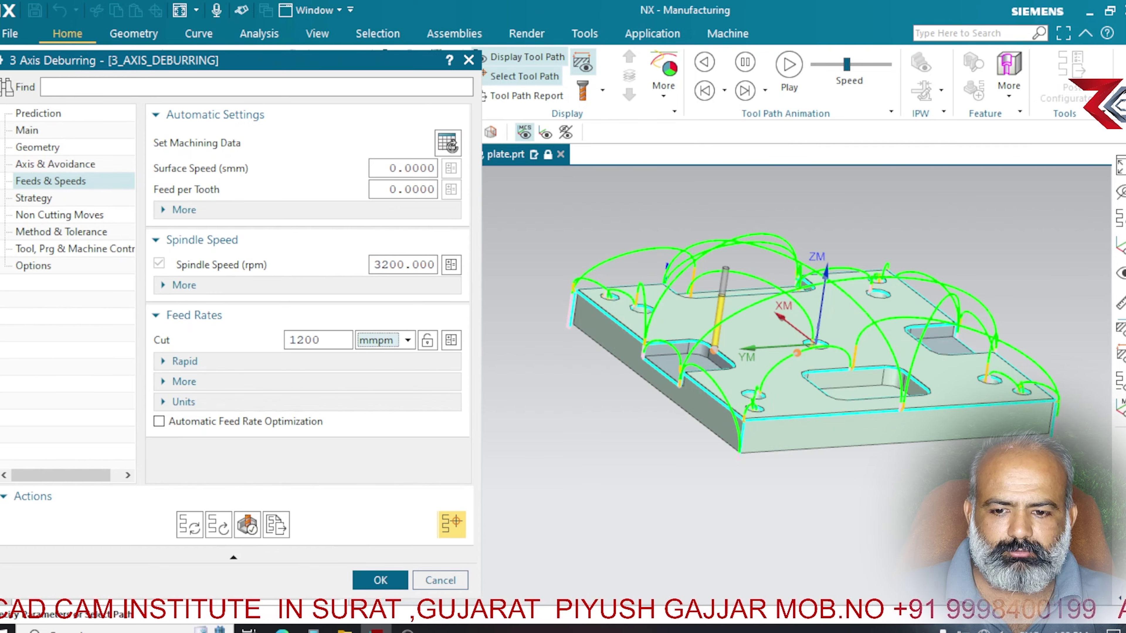
pyautogui.press('Return')
pyautogui.click(452, 266)
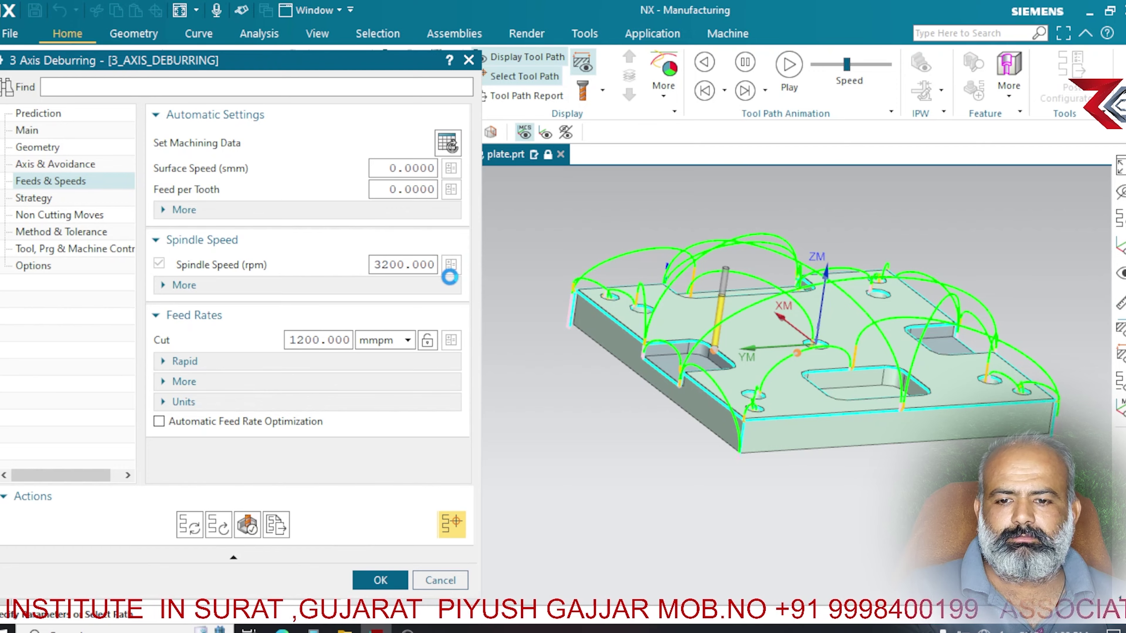
pyautogui.click(218, 363)
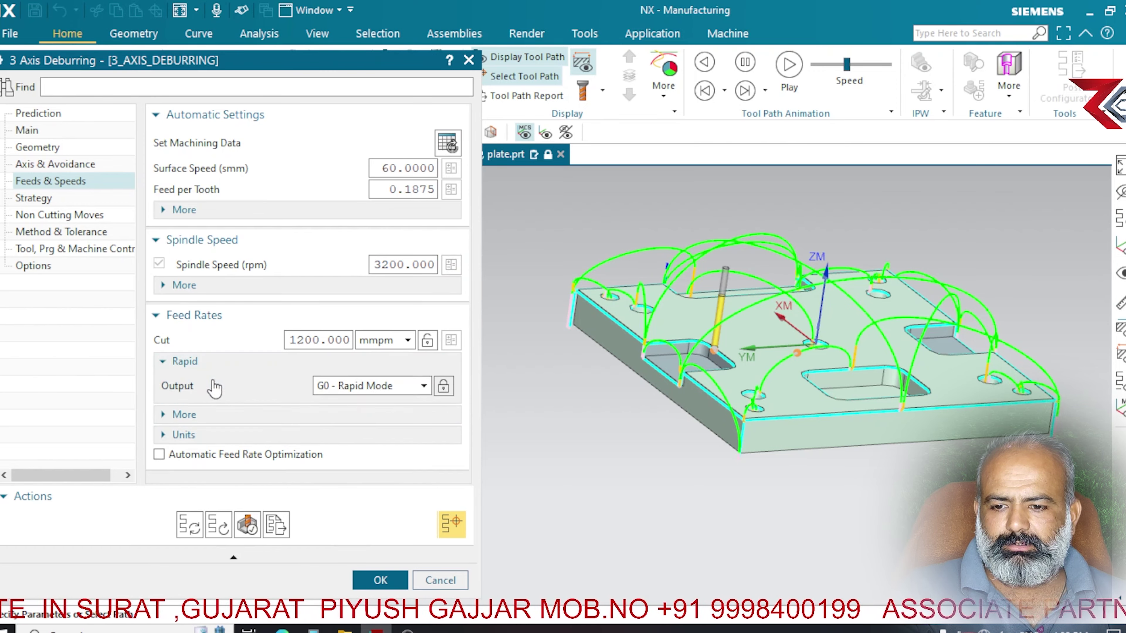
pyautogui.click(219, 419)
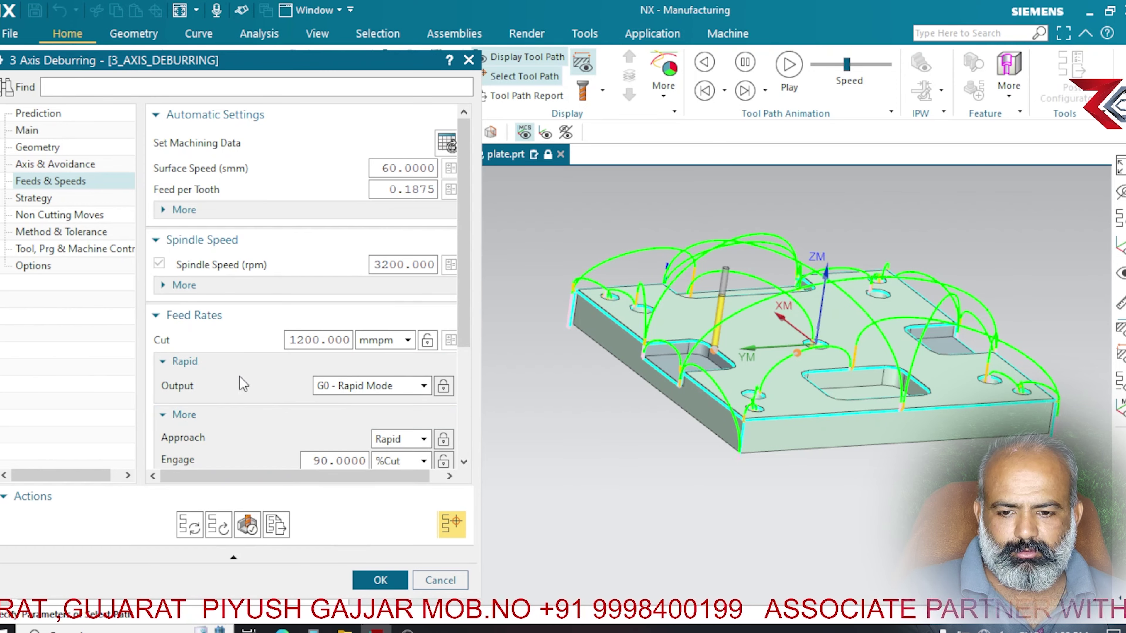
pyautogui.scroll(-5, 242, 384)
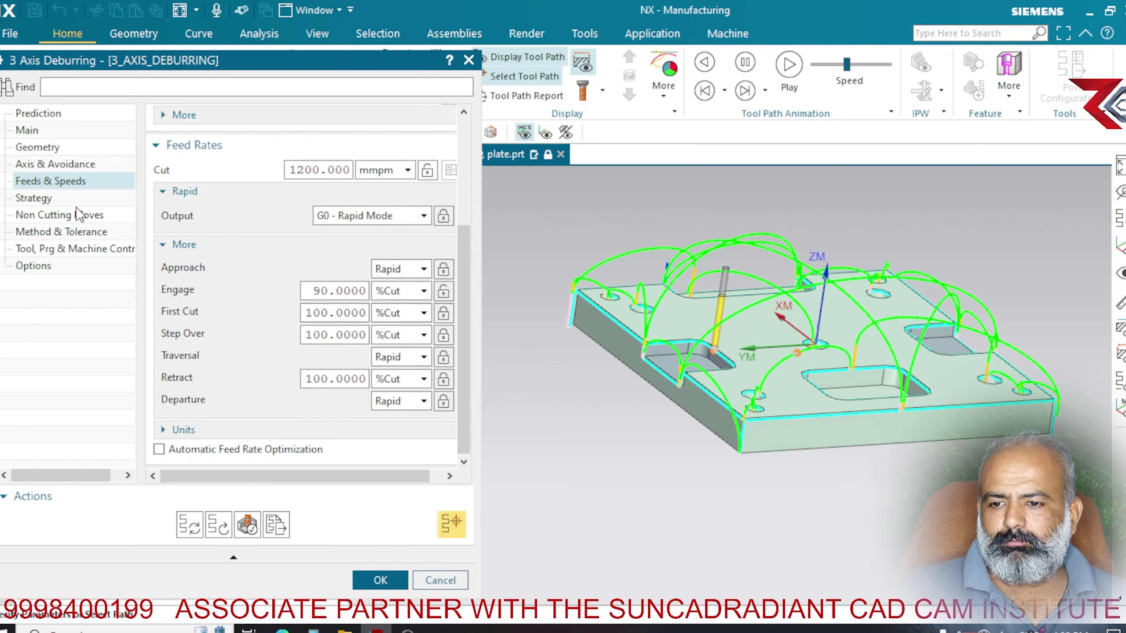
# - Keep Climb cutting, enable 2 multiple side passes, and generate the toolpath
pyautogui.click(48, 198)
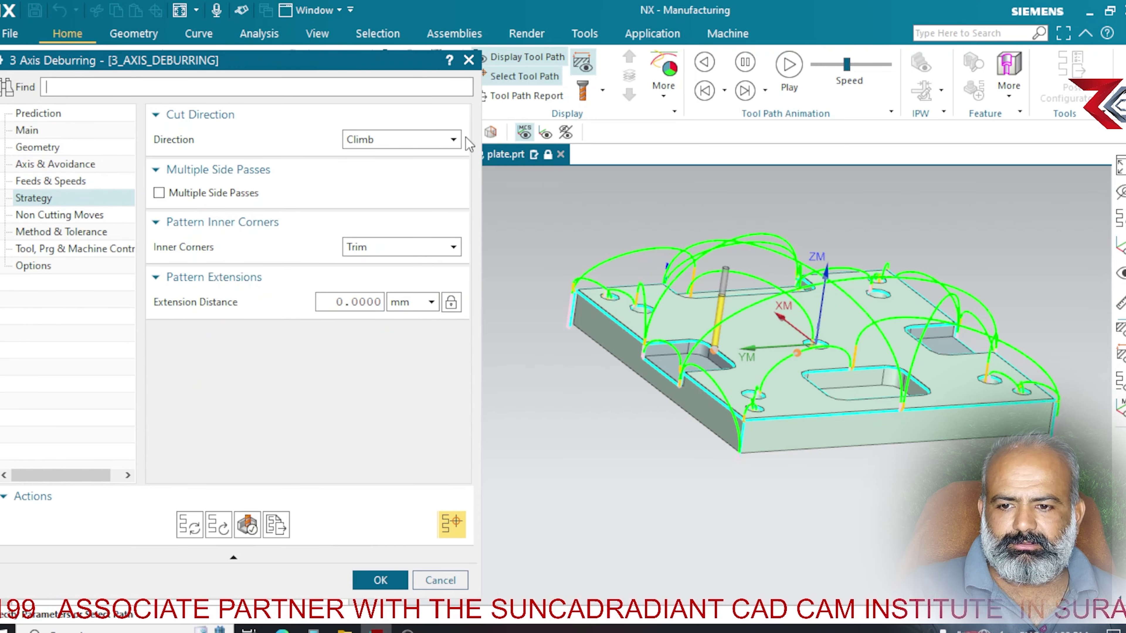
pyautogui.click(447, 140)
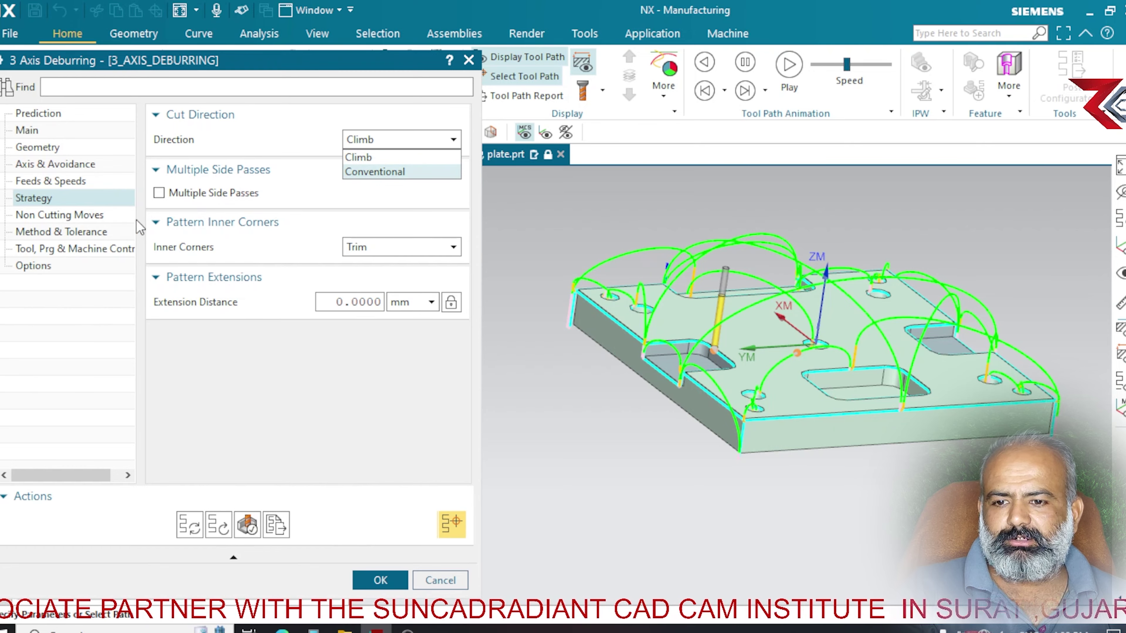
pyautogui.click(220, 201)
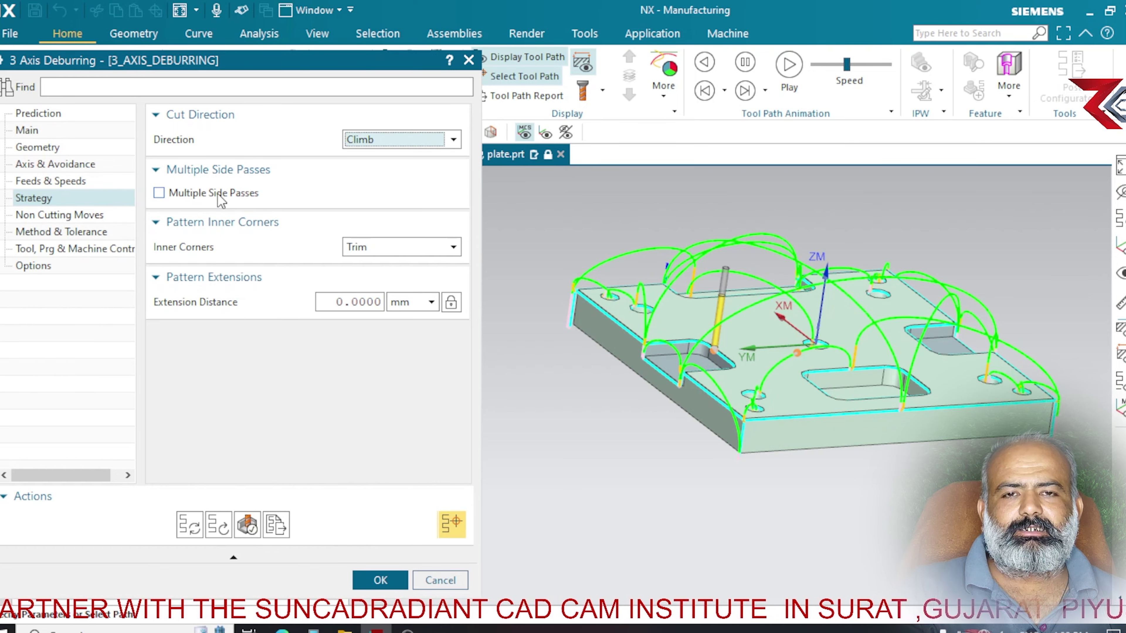
pyautogui.click(220, 201)
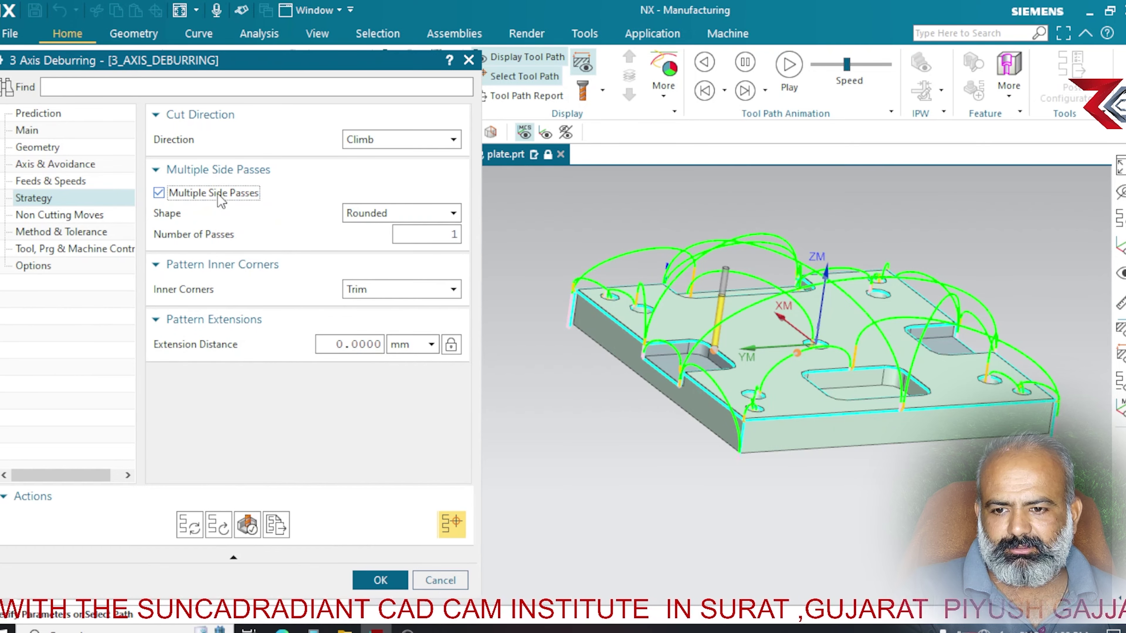
pyautogui.click(441, 235)
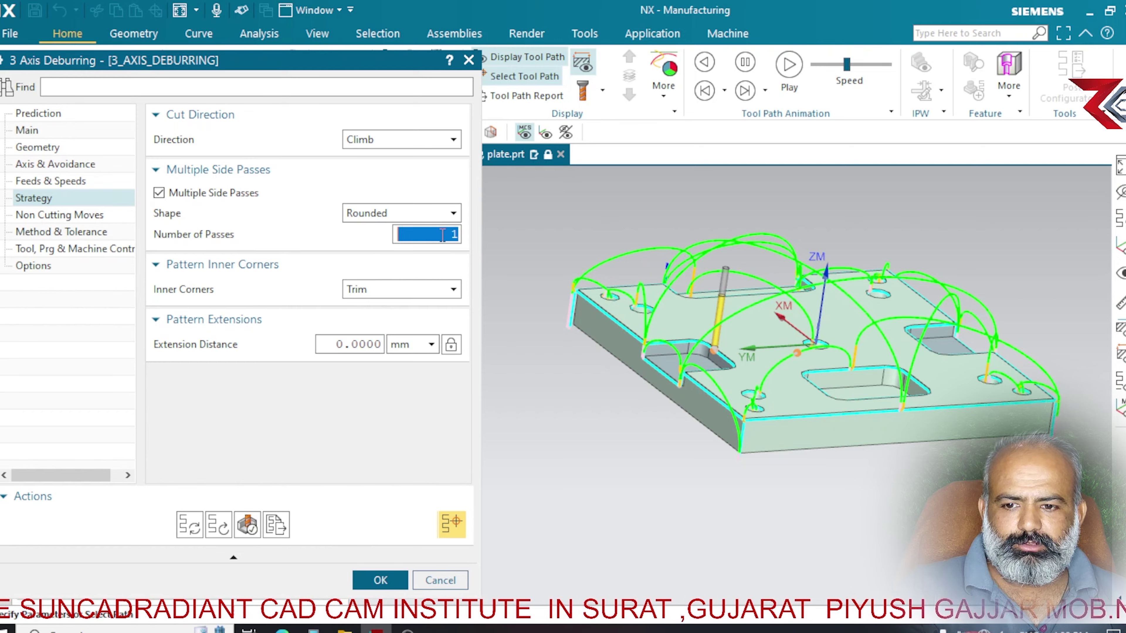
pyautogui.write('2')
pyautogui.scroll(1, 744, 412)
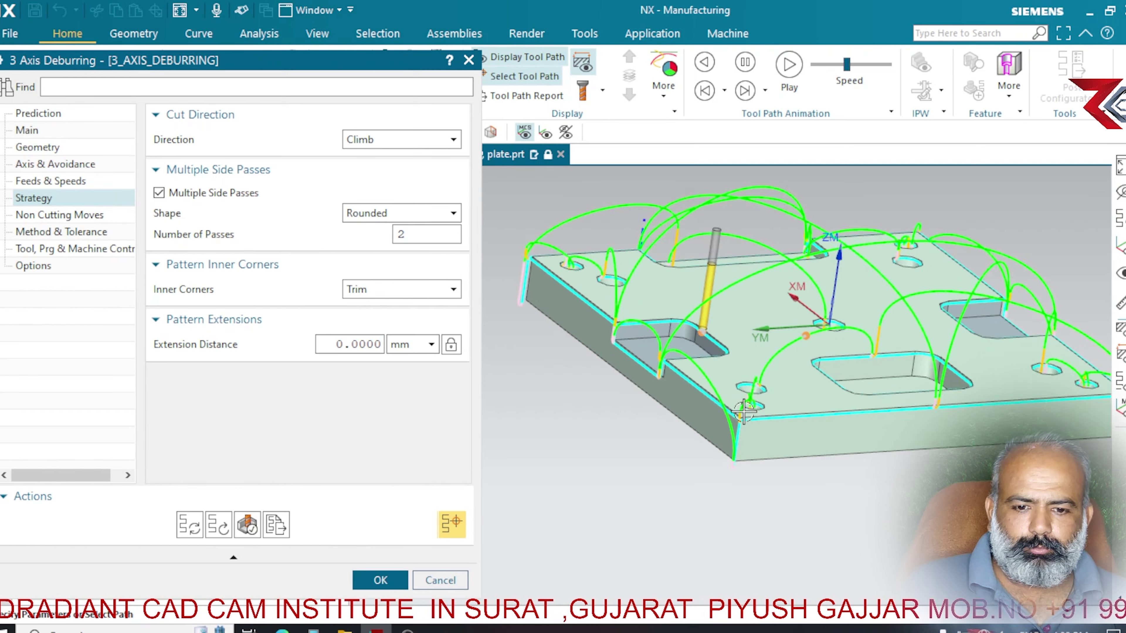
pyautogui.scroll(3, 762, 435)
pyautogui.scroll(-2, 781, 453)
pyautogui.click(189, 522)
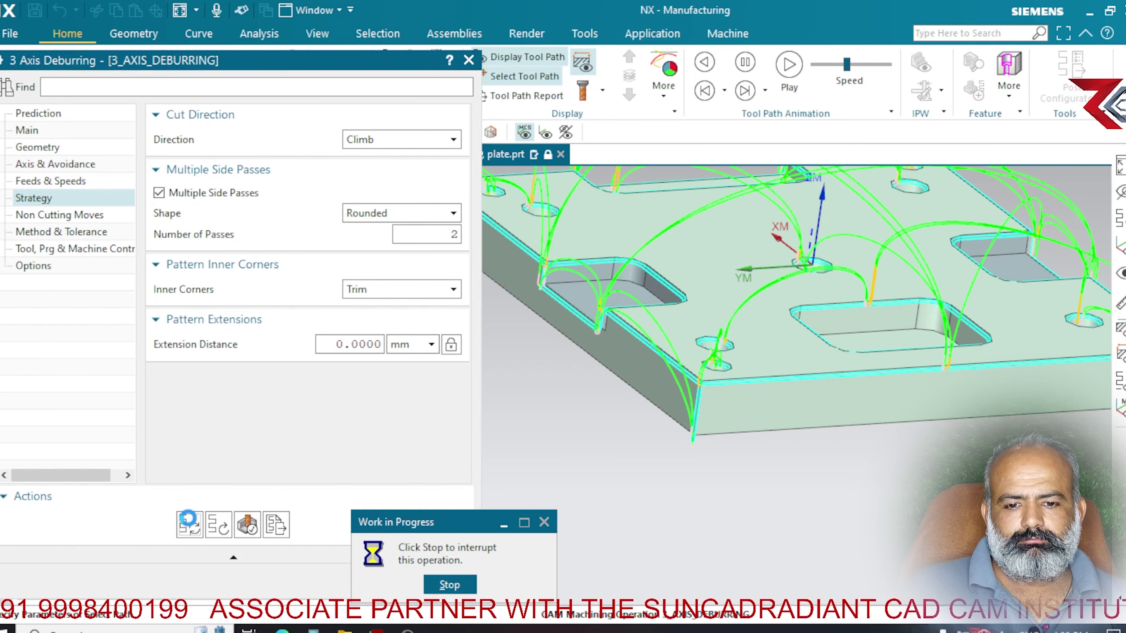
# - Review the two-pass toolpath, keep the Rounded side pass shape, then disable multiple side passes
pyautogui.scroll(3, 674, 369)
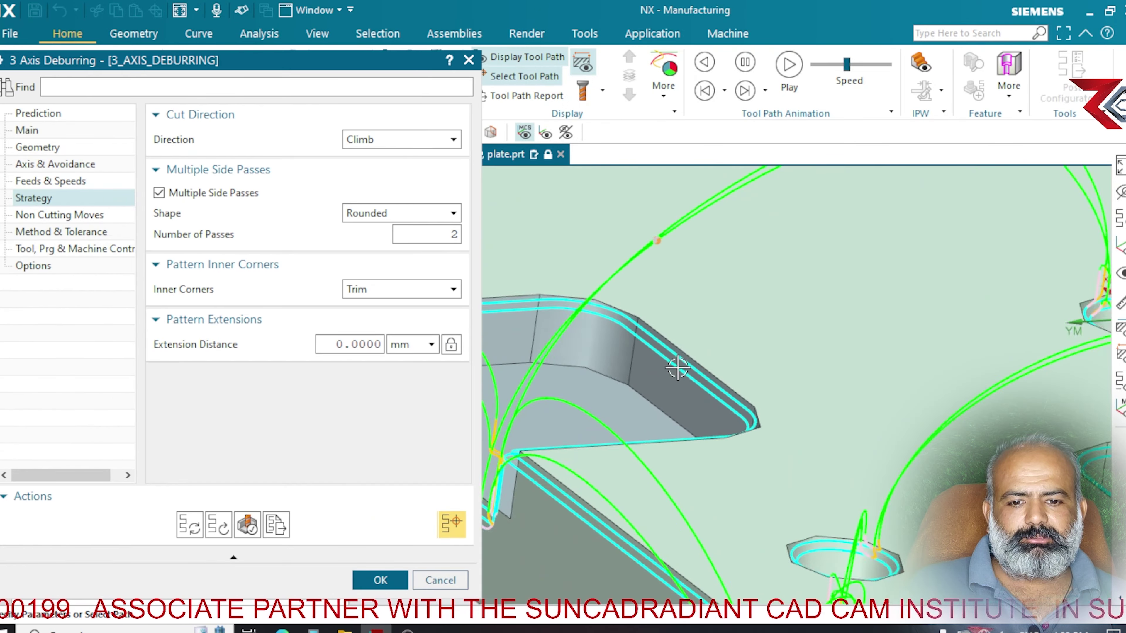
pyautogui.scroll(2, 674, 377)
pyautogui.scroll(3, 673, 265)
pyautogui.scroll(2, 673, 265)
pyautogui.scroll(2, 674, 267)
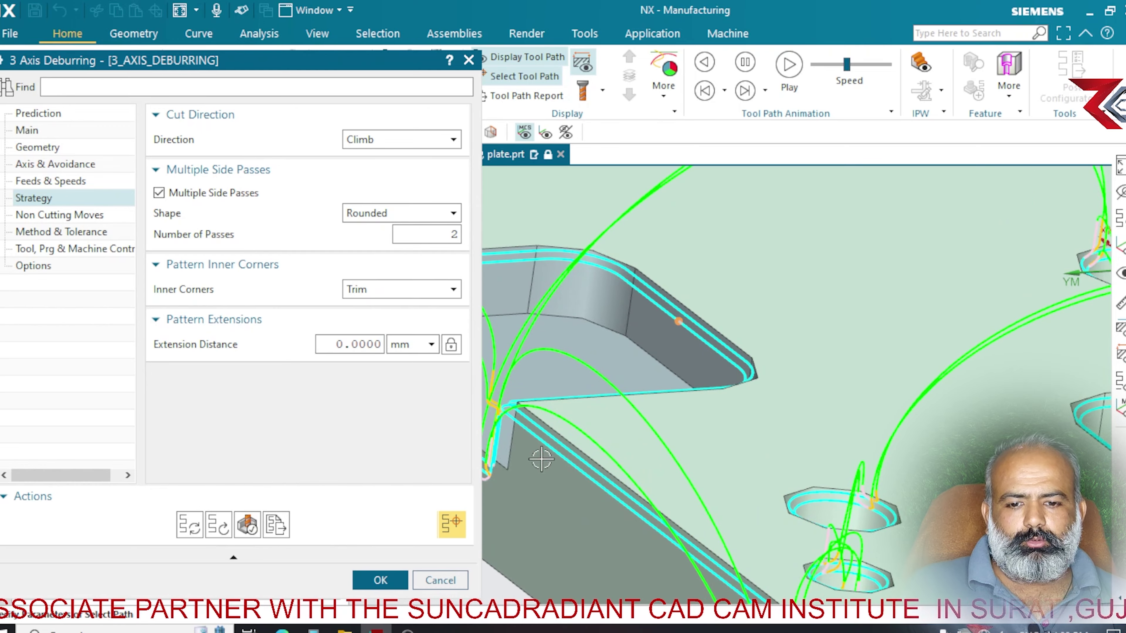
pyautogui.scroll(2, 534, 439)
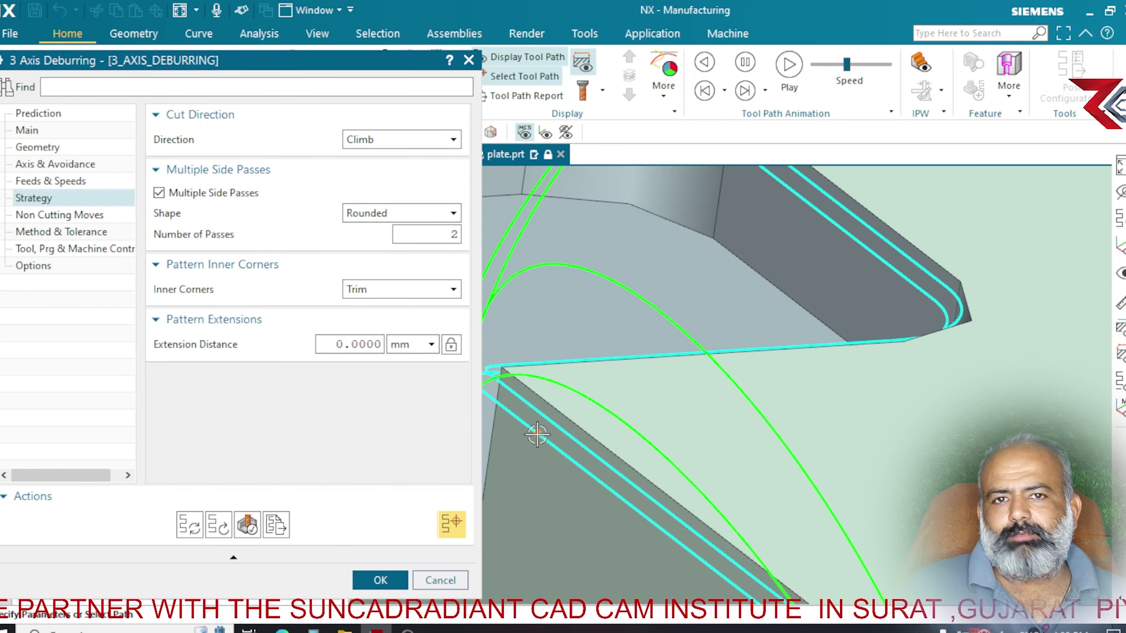
pyautogui.scroll(-3, 864, 308)
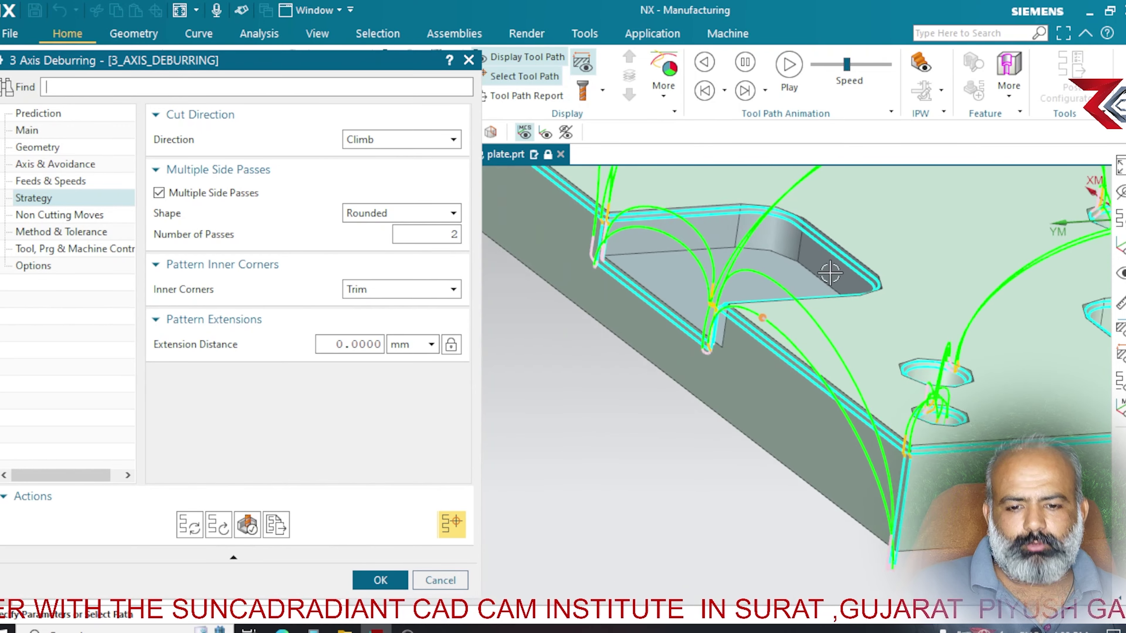
pyautogui.scroll(-2, 824, 272)
pyautogui.click(415, 214)
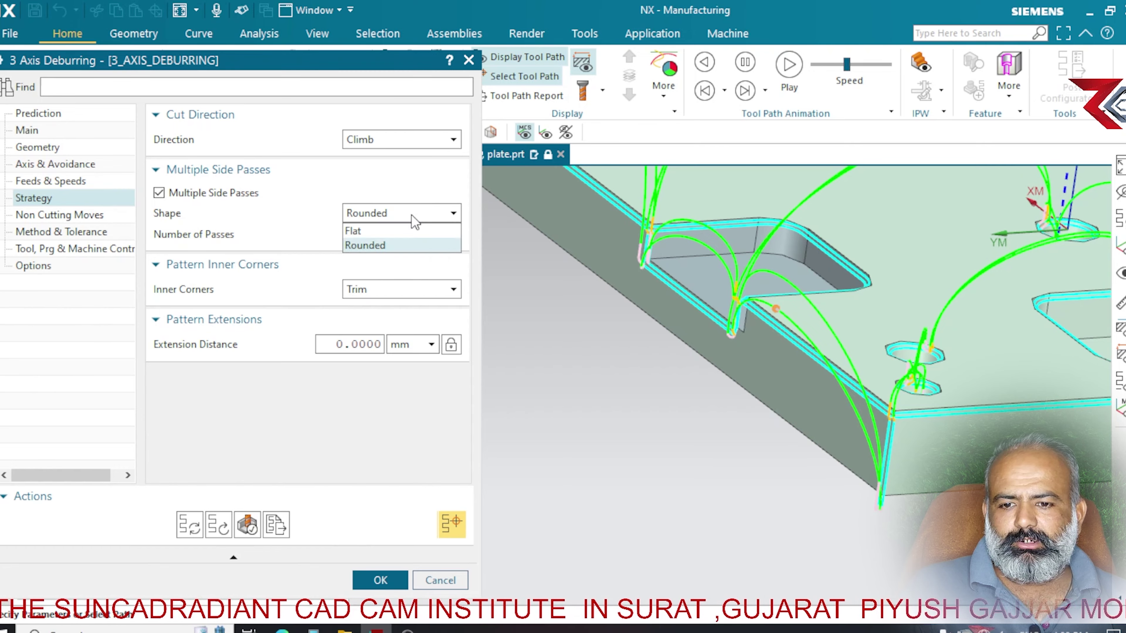
pyautogui.click(186, 202)
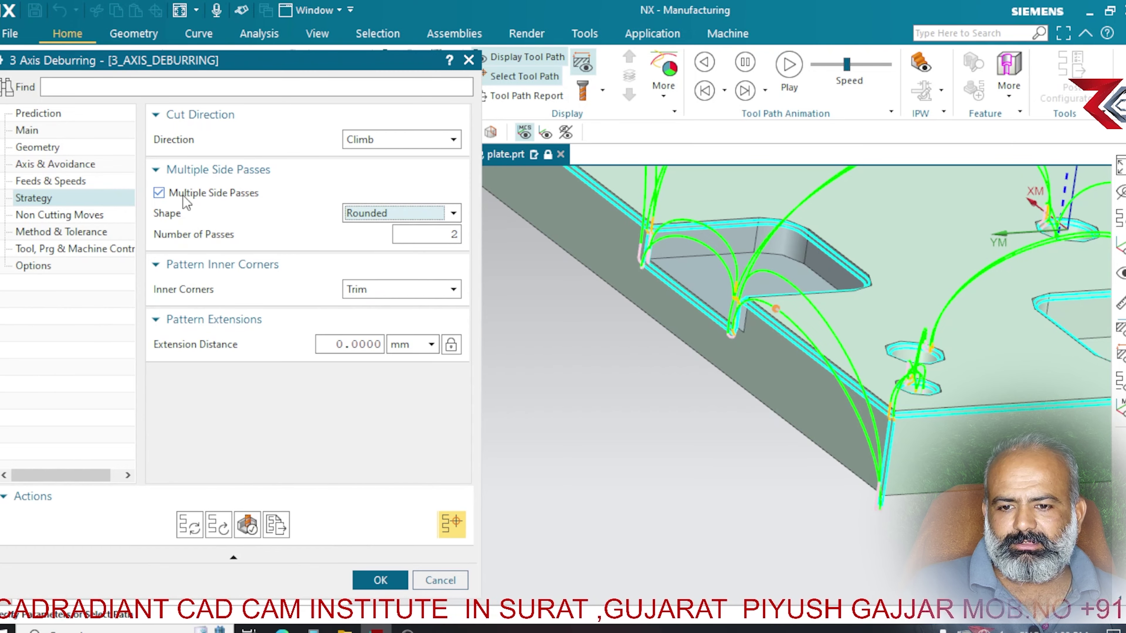
pyautogui.click(402, 219)
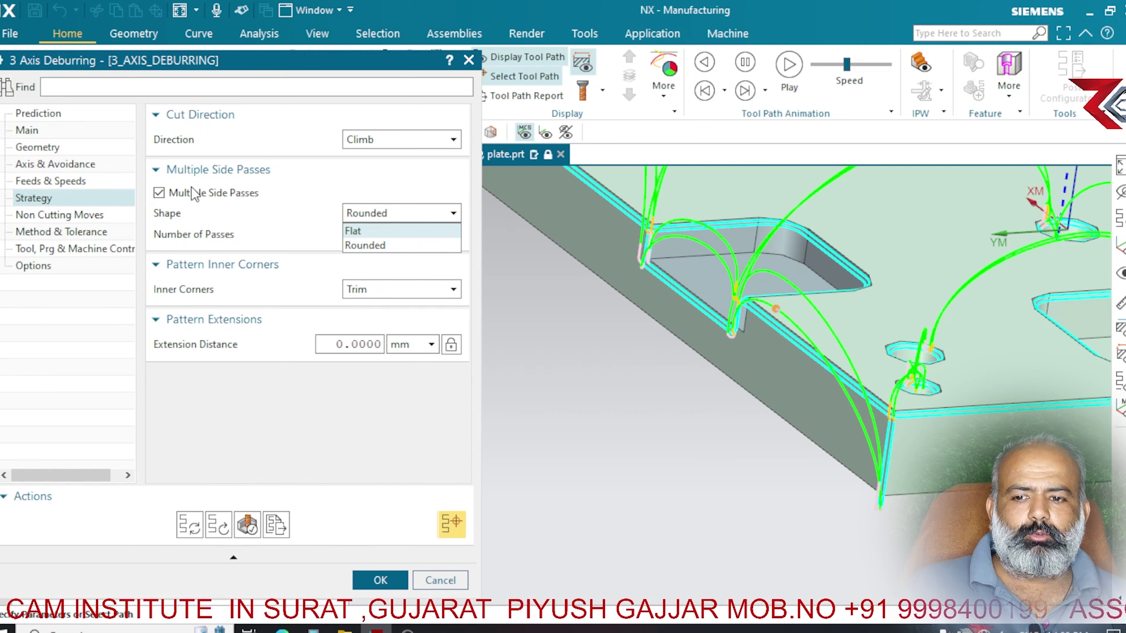
pyautogui.click(194, 200)
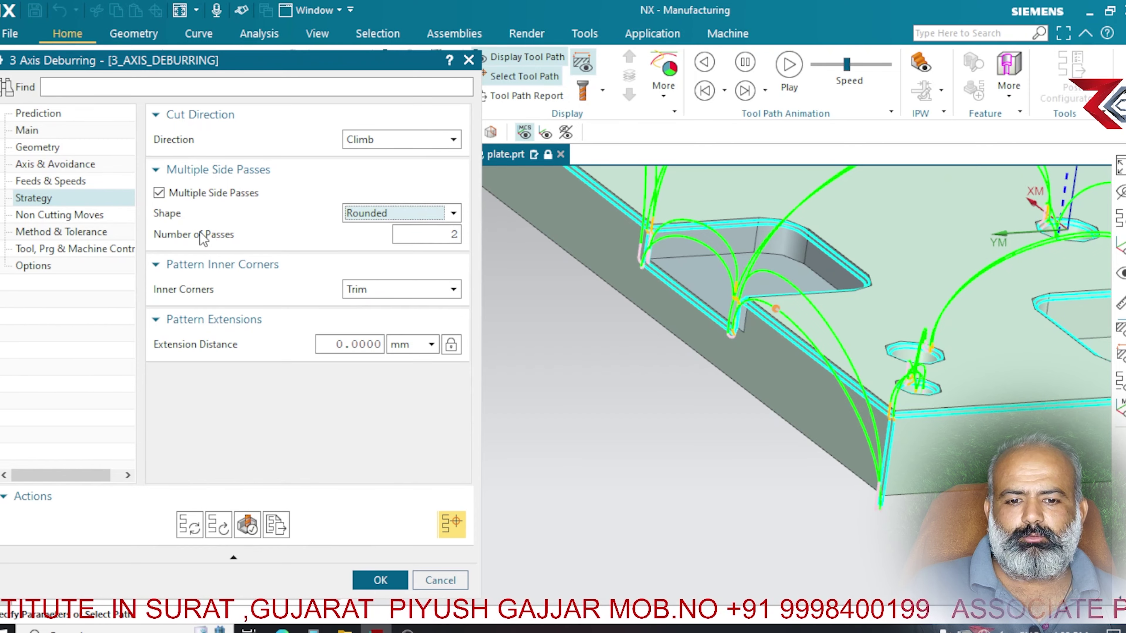
pyautogui.click(204, 199)
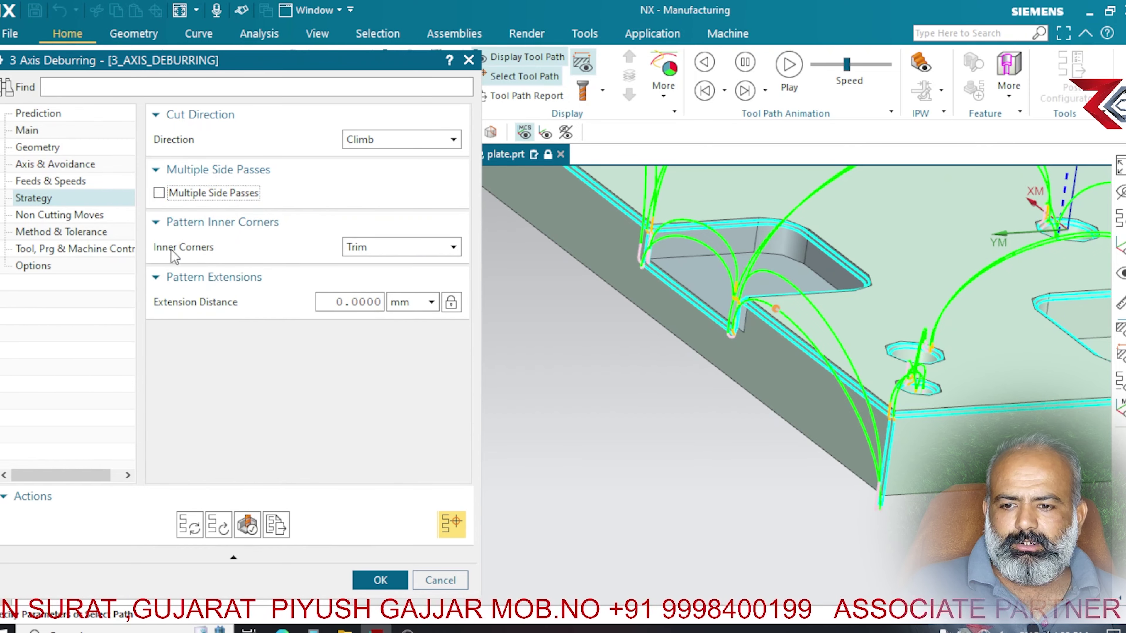
# - List the inner corner options: Trim, Relief and Relief with Loop
pyautogui.click(429, 249)
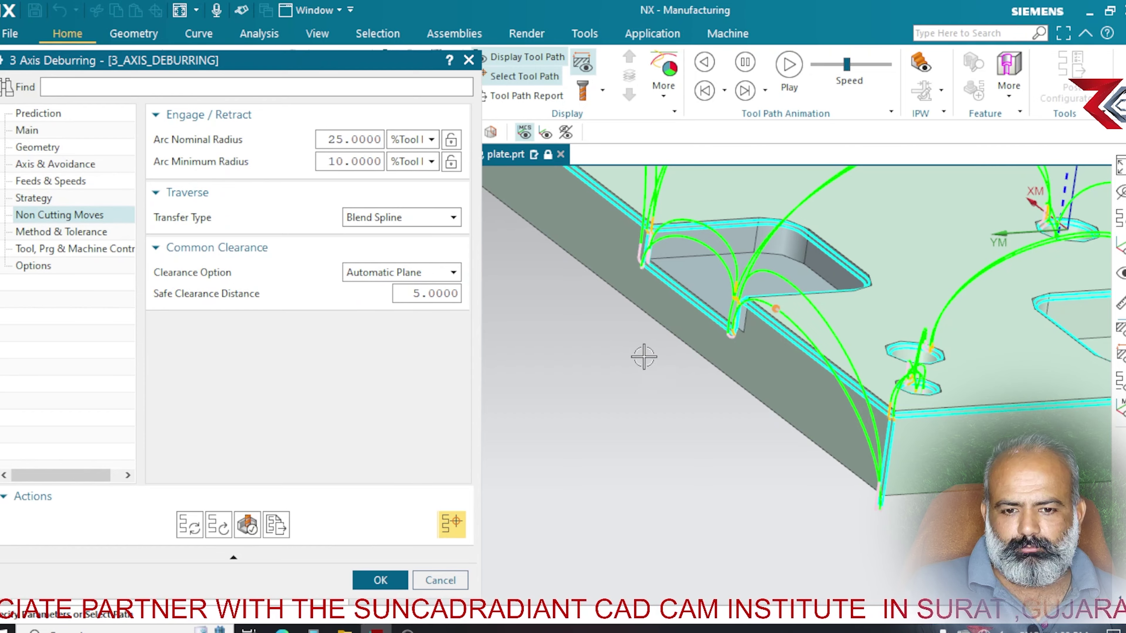
pyautogui.scroll(-5, 644, 357)
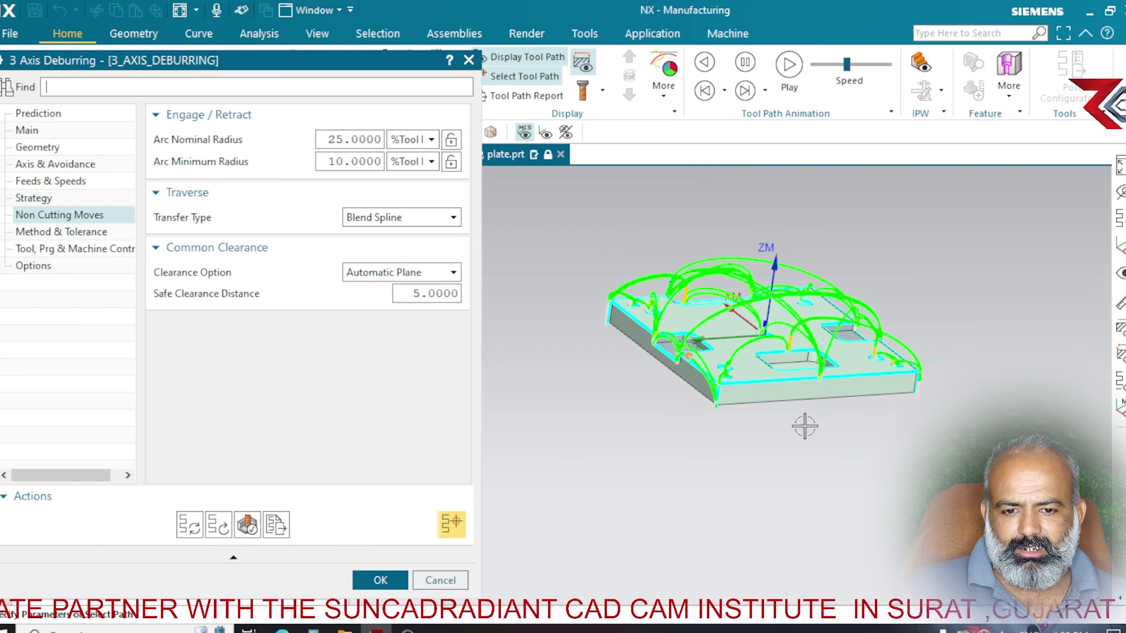
pyautogui.scroll(3, 1032, 428)
pyautogui.scroll(-3, 918, 249)
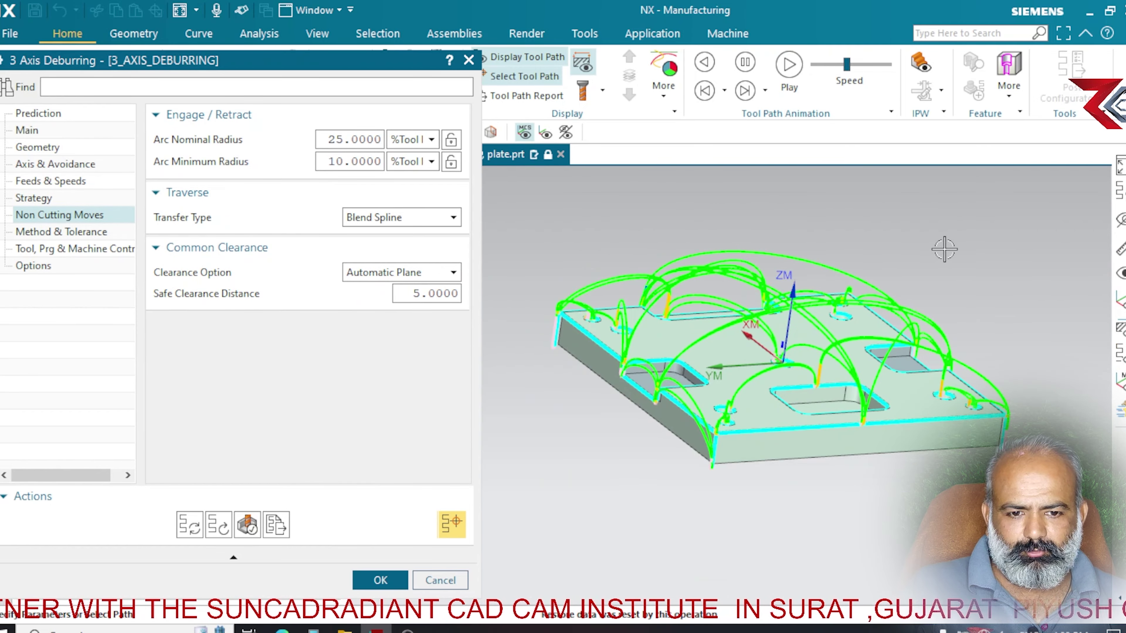
pyautogui.rightClick(945, 249)
pyautogui.moveTo(976, 495)
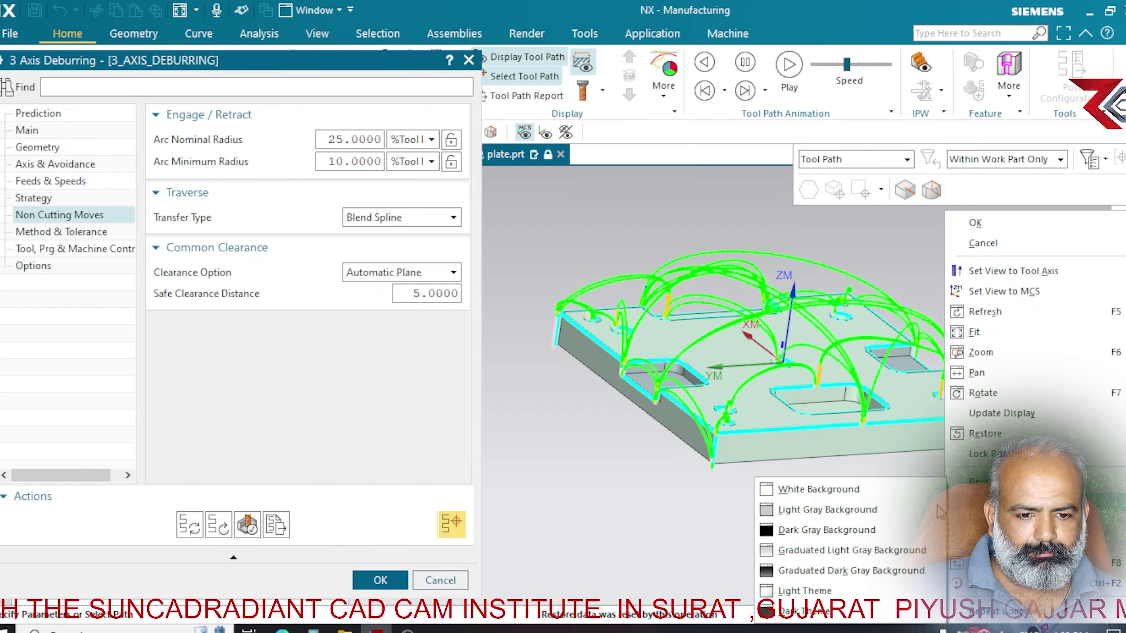
pyautogui.click(823, 528)
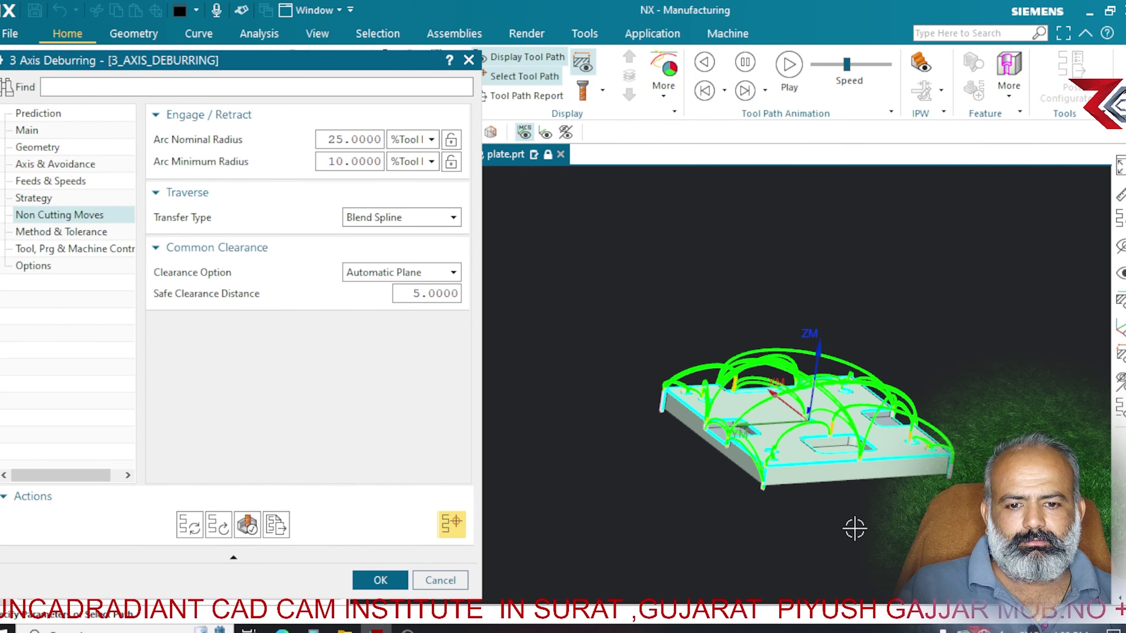
pyautogui.moveTo(854, 528); pyautogui.dragTo(794, 381, button='middle')
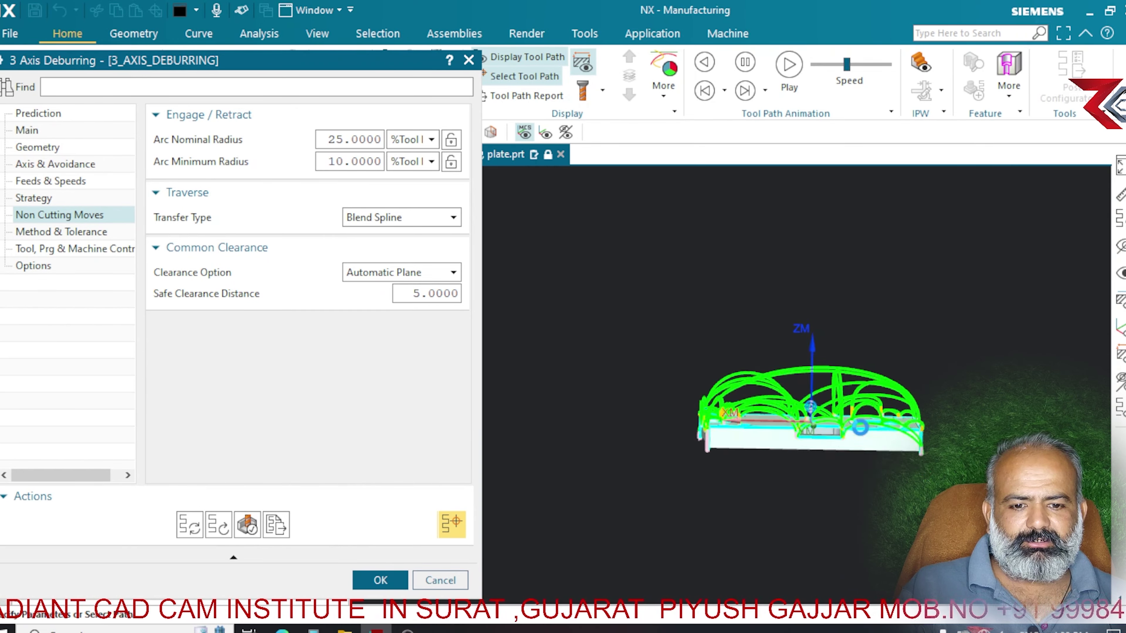
pyautogui.scroll(3, 778, 359)
pyautogui.scroll(2, 709, 281)
pyautogui.scroll(-4, 891, 344)
pyautogui.press('Home')
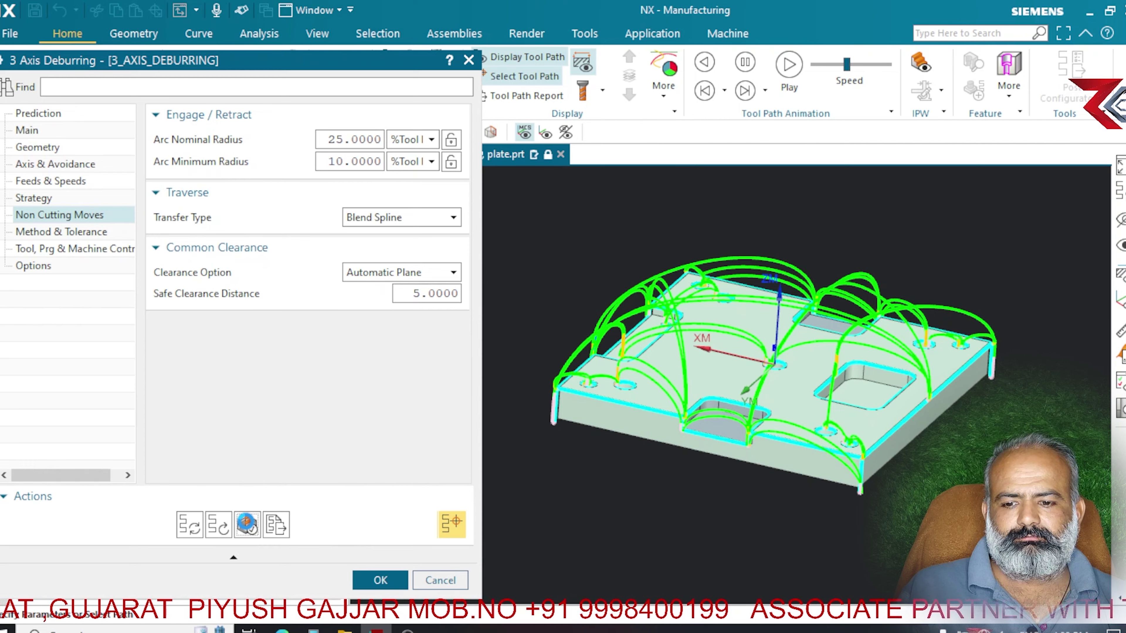
# - Play the deburring toolpath in Tool Path Visualization at animation speed 5
pyautogui.click(247, 524)
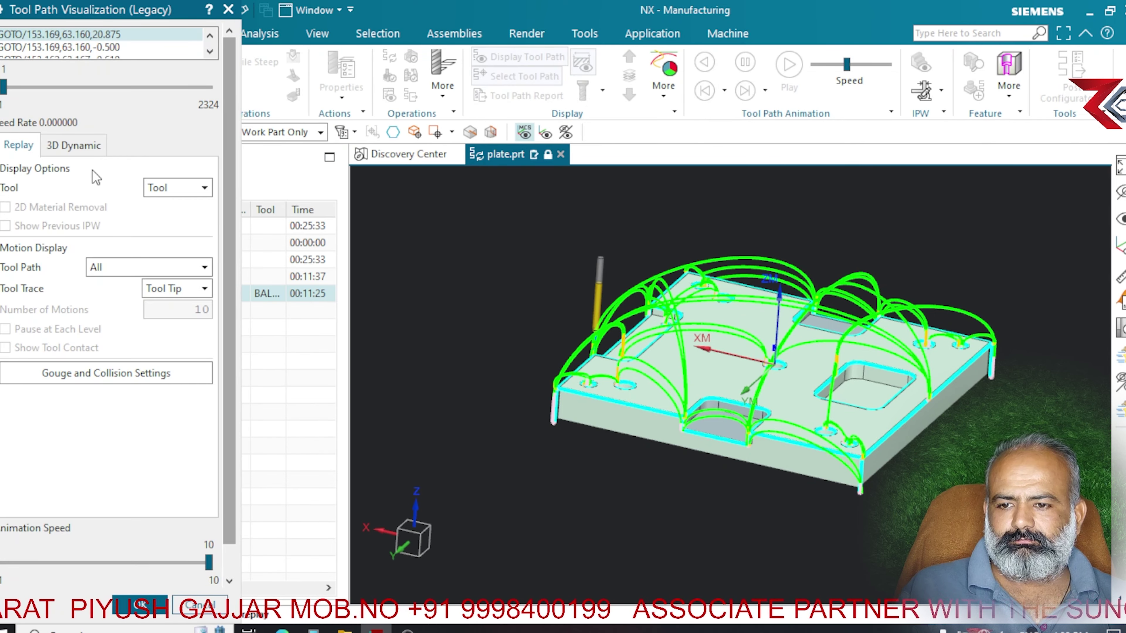
pyautogui.scroll(-1, 166, 534)
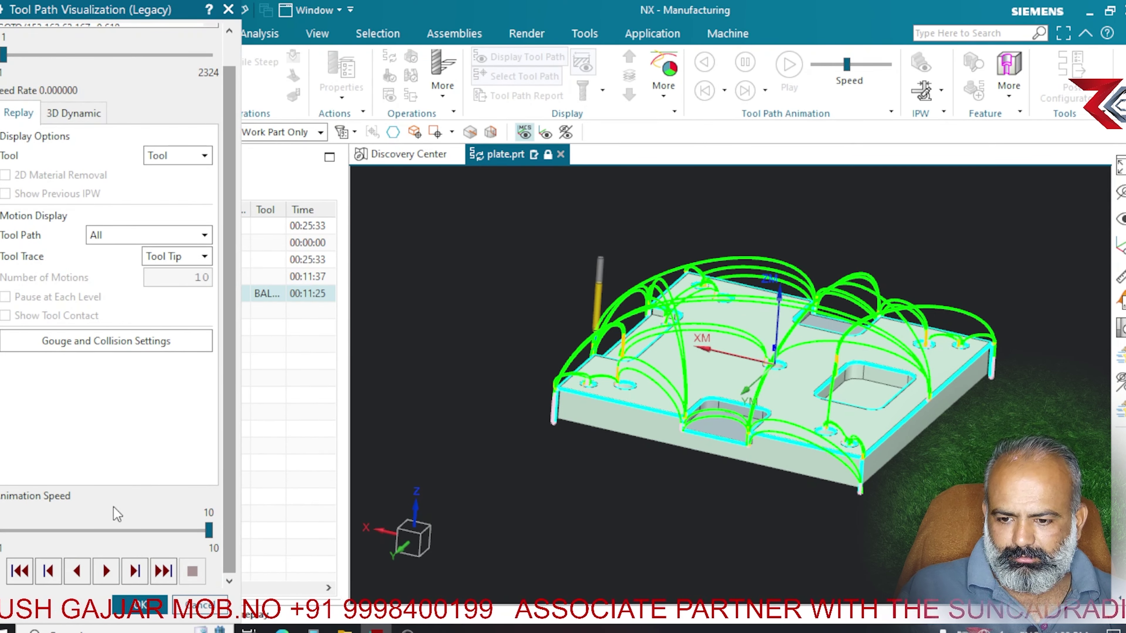
pyautogui.moveTo(209, 530); pyautogui.dragTo(95, 530)
pyautogui.click(107, 571)
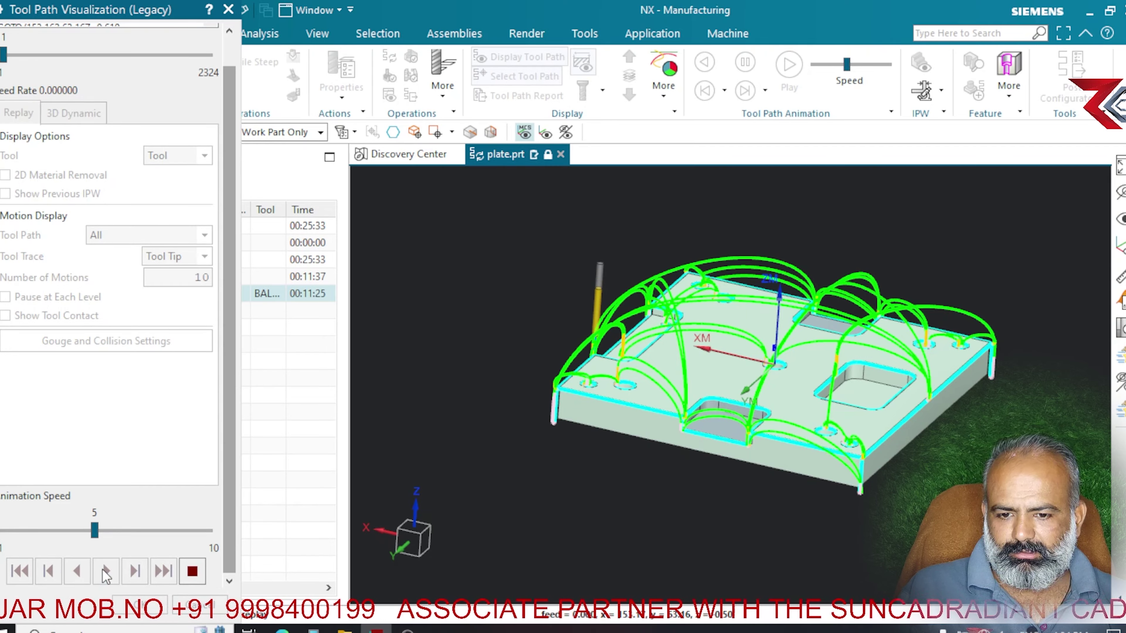
# - Orbit the plate to watch the ball mill trace the edges, then close the replay
pyautogui.moveTo(683, 586); pyautogui.dragTo(684, 528, button='middle')
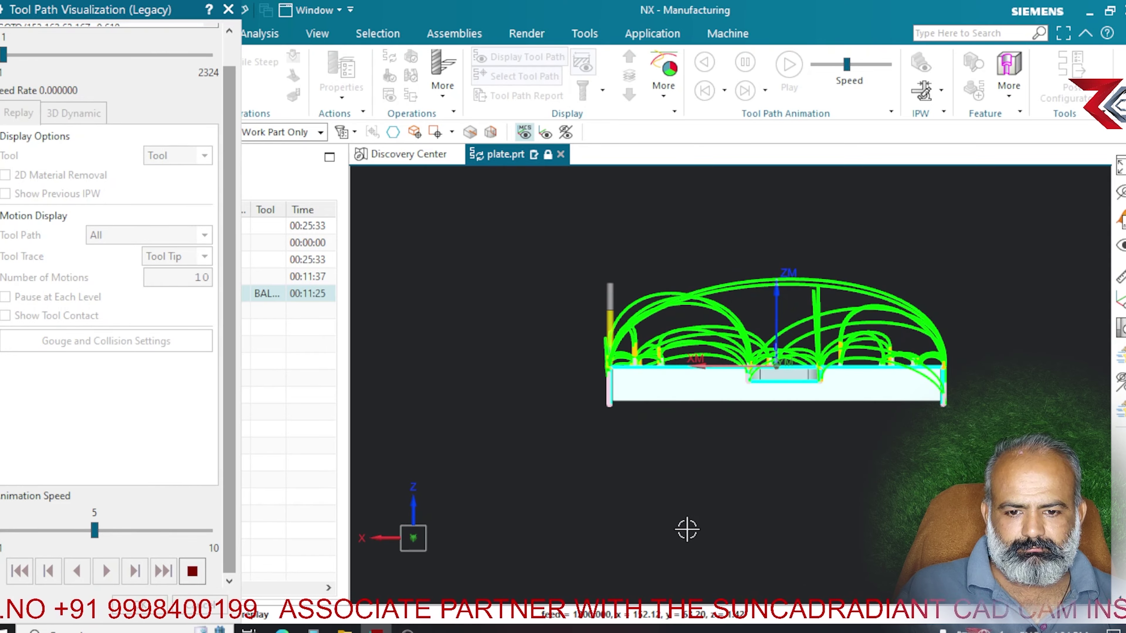
pyautogui.scroll(3, 658, 473)
pyautogui.moveTo(611, 475); pyautogui.dragTo(687, 486, button='middle')
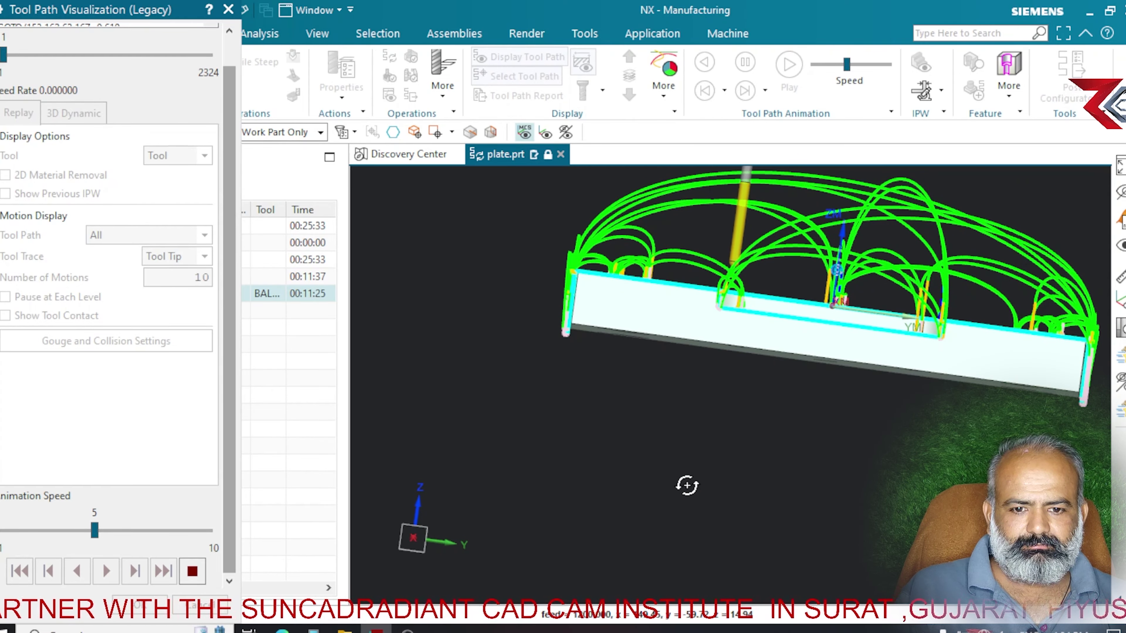
pyautogui.moveTo(687, 486); pyautogui.dragTo(610, 484, button='middle')
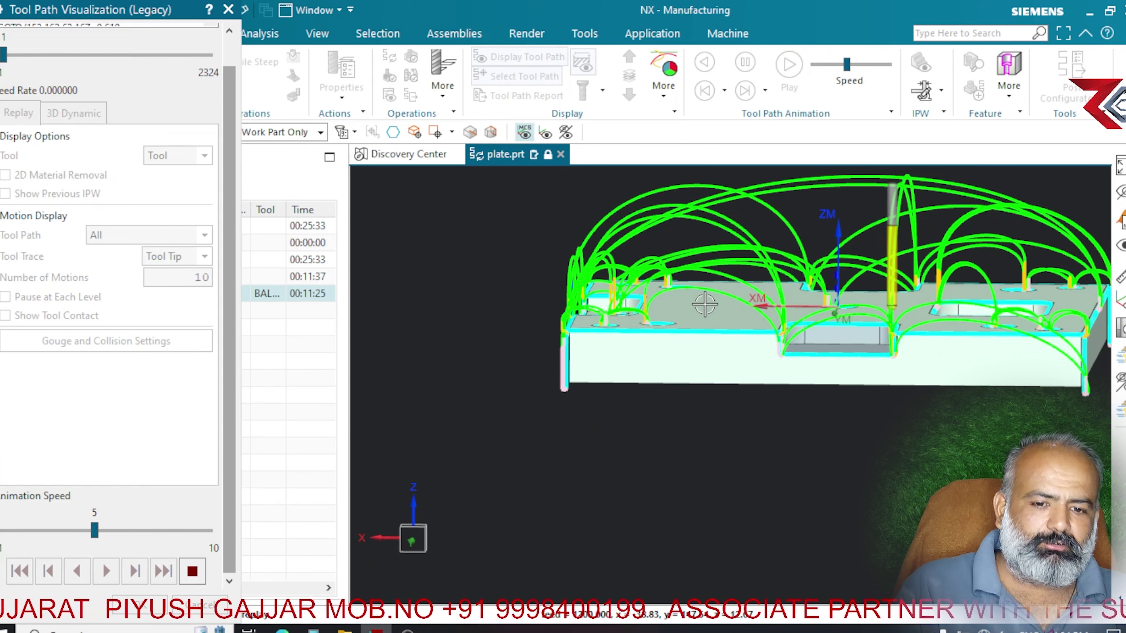
pyautogui.hotkey('ctrl', 'alt', 'f')
pyautogui.scroll(-2, 571, 480)
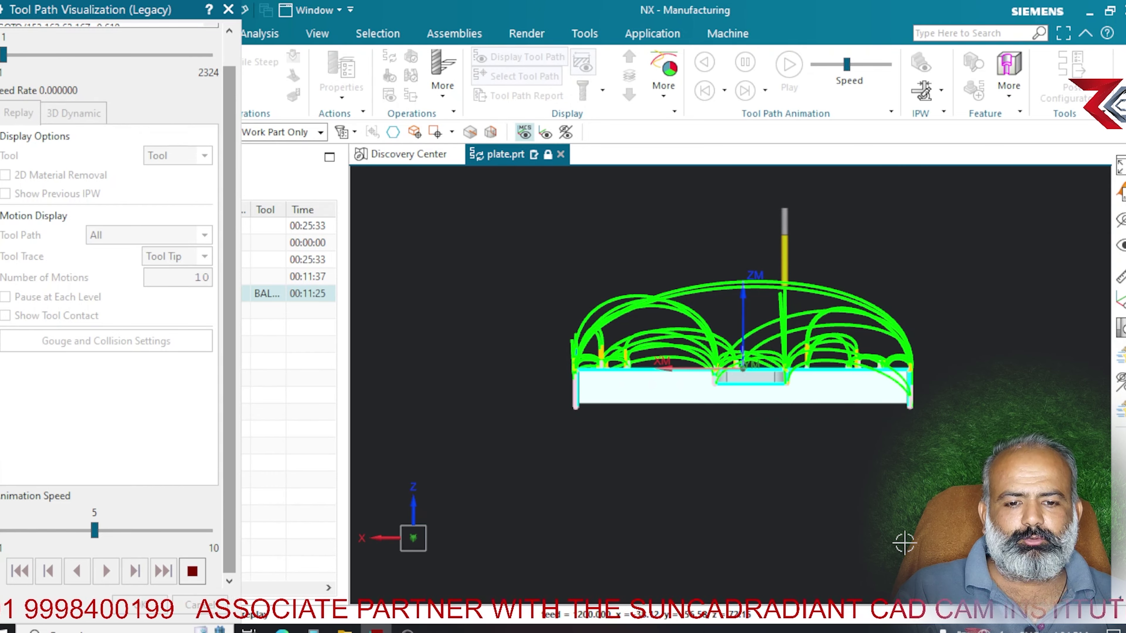
pyautogui.moveTo(897, 536); pyautogui.dragTo(705, 537, button='middle')
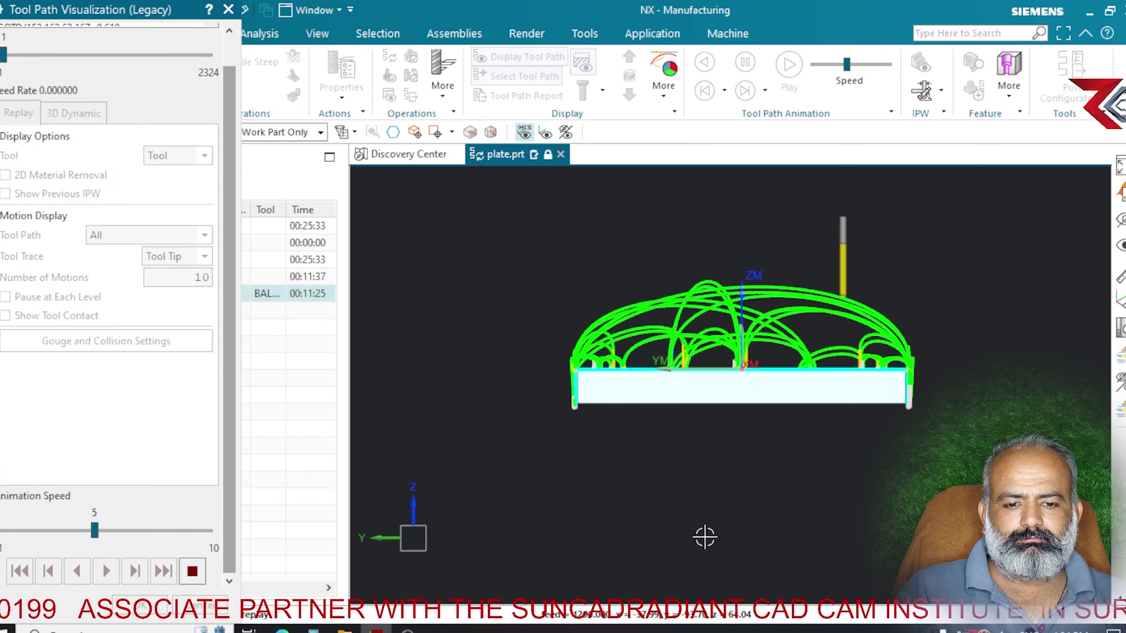
pyautogui.moveTo(557, 375); pyautogui.dragTo(603, 402, button='middle')
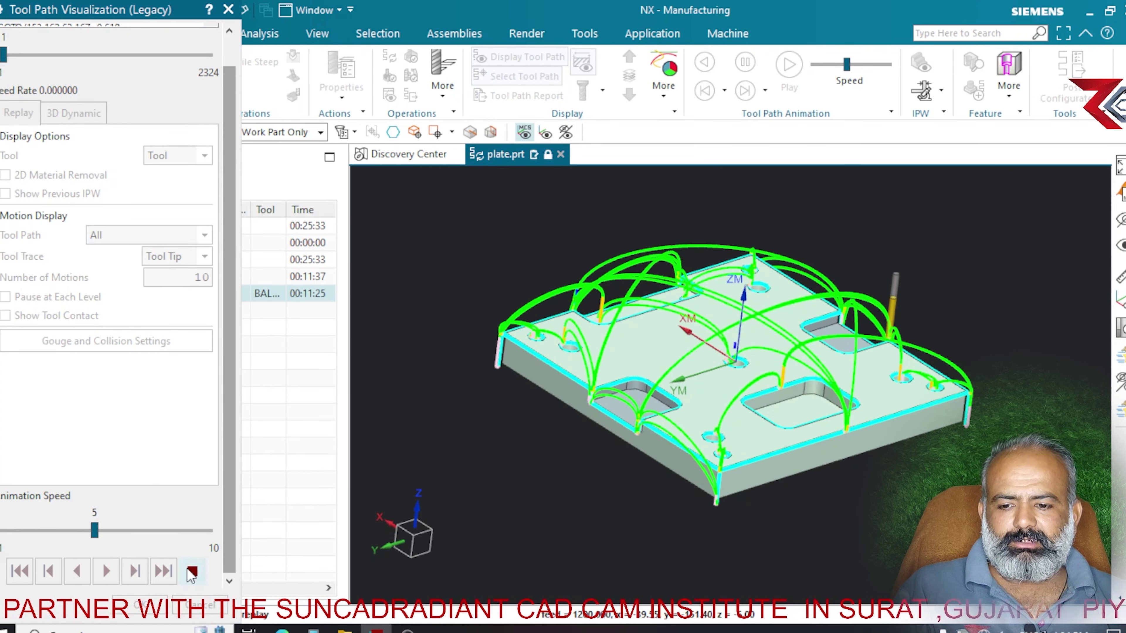
pyautogui.click(204, 604)
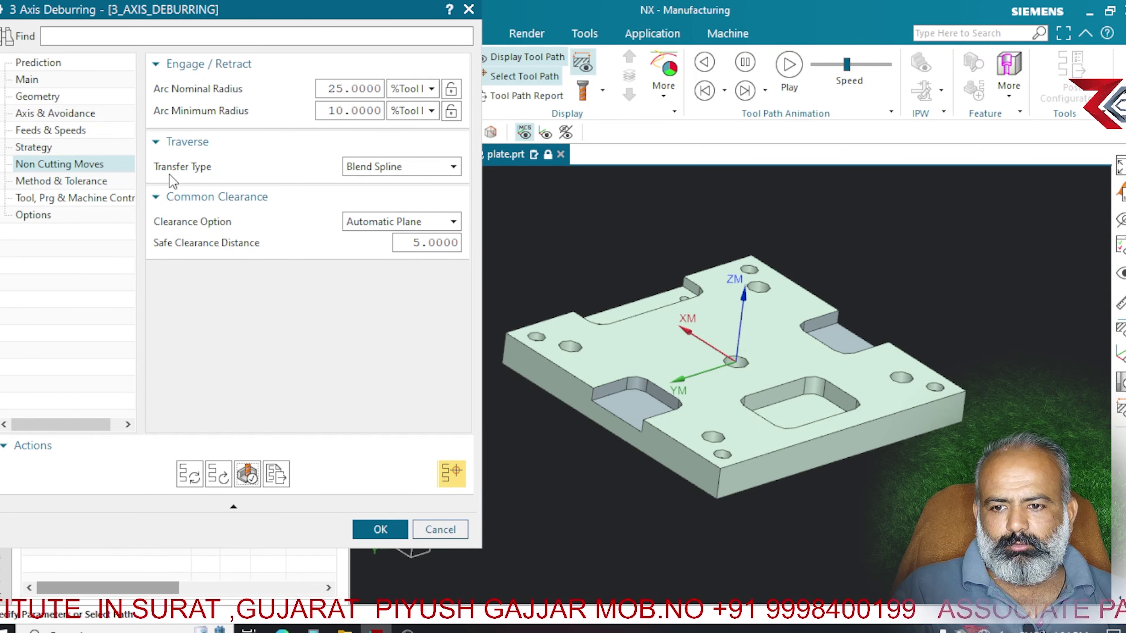
# - Set Transfer Type to Clearance with Smooth Corners off and regenerate the toolpath
pyautogui.click(404, 167)
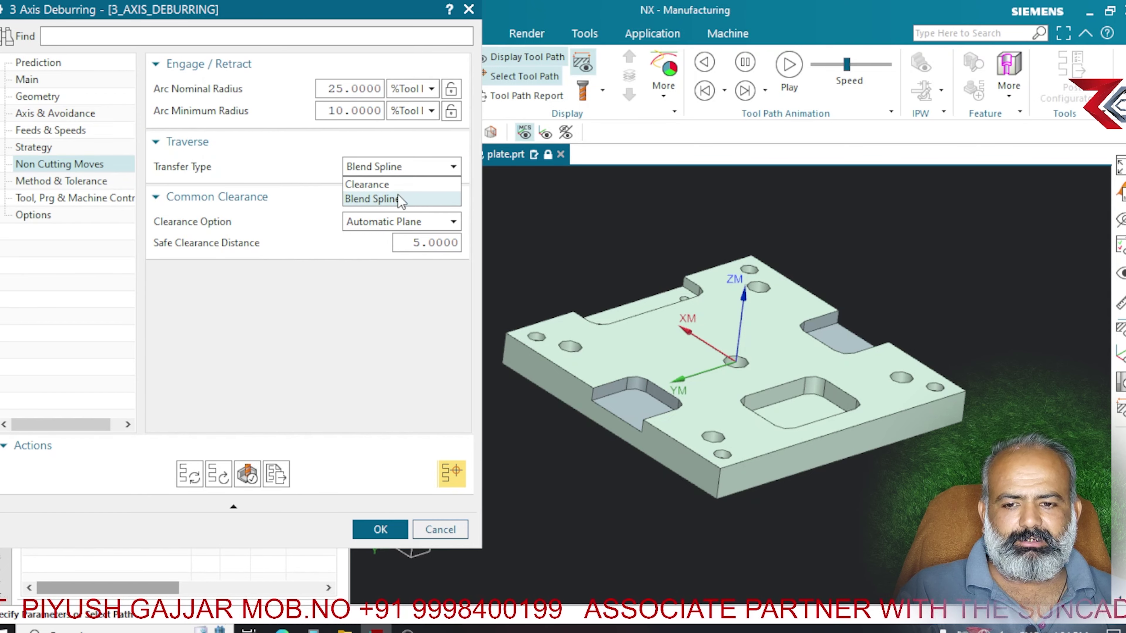
pyautogui.click(364, 183)
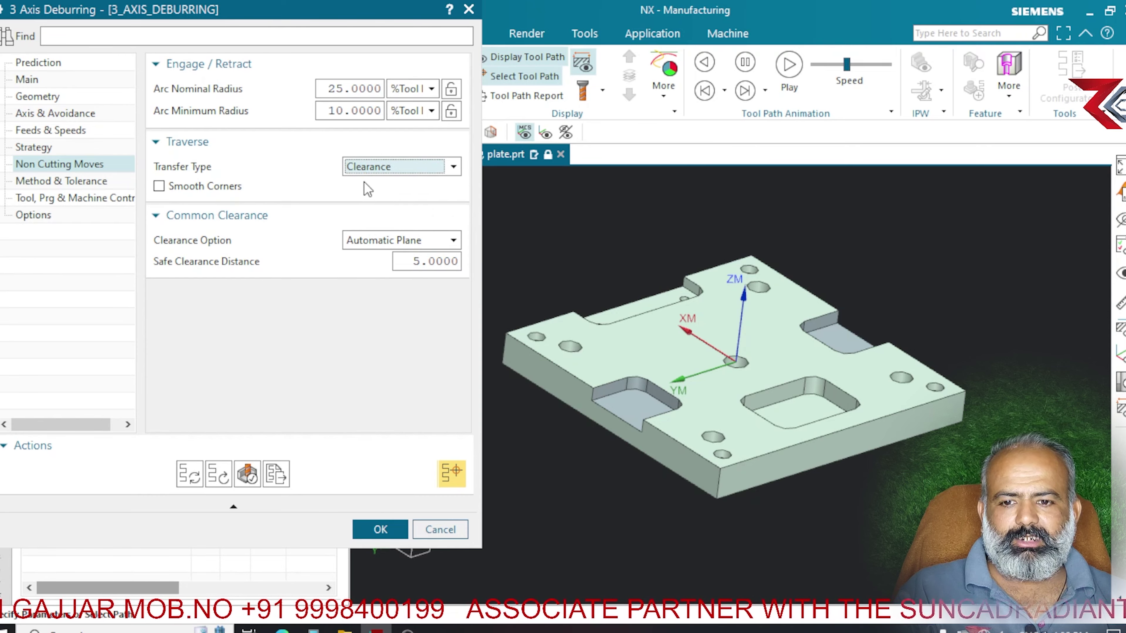
pyautogui.click(163, 184)
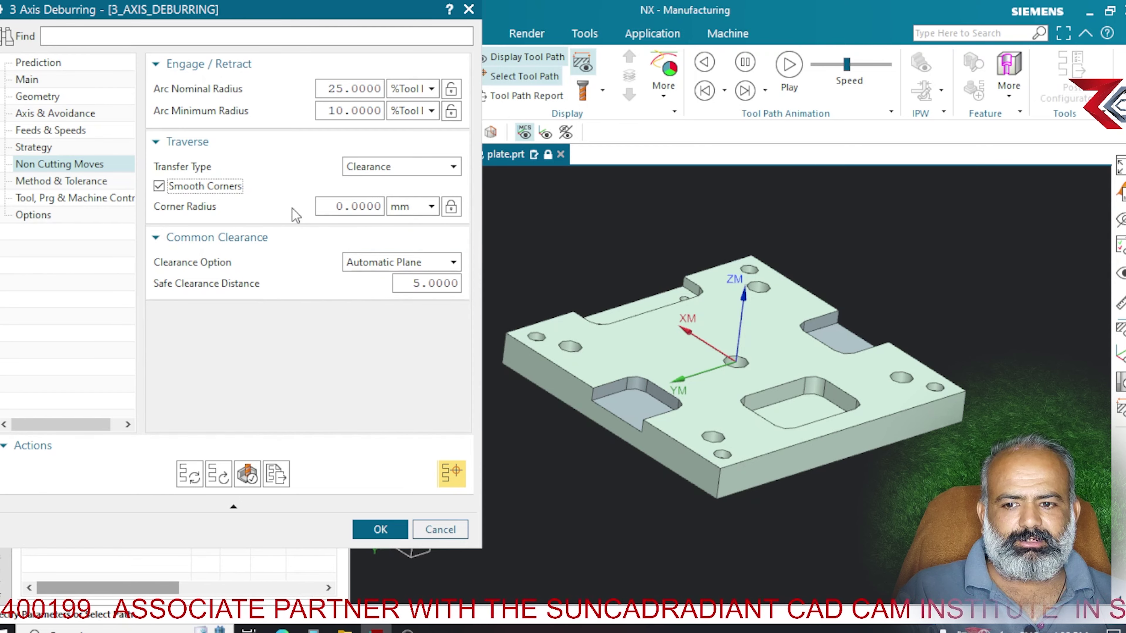
pyautogui.click(209, 186)
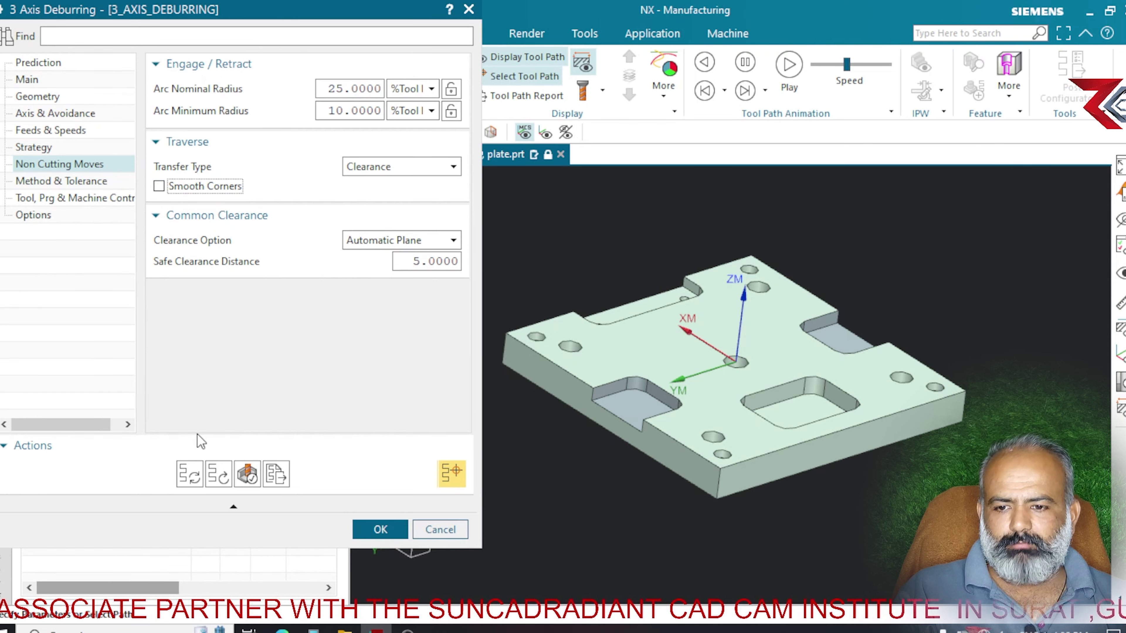
pyautogui.scroll(1, 872, 307)
pyautogui.scroll(1, 872, 307)
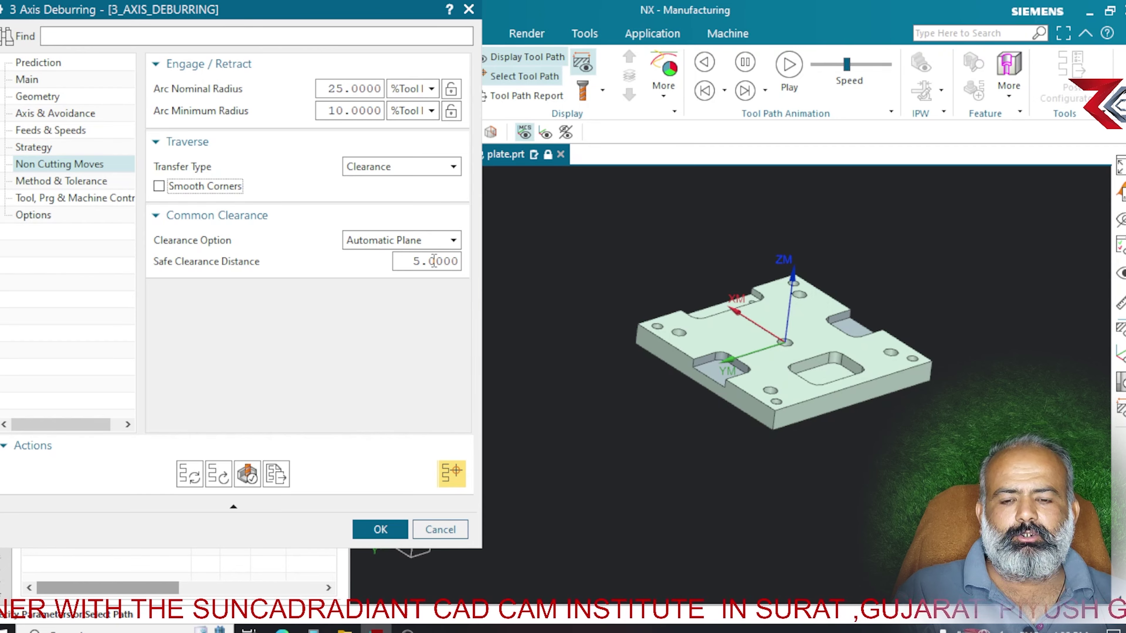
pyautogui.click(183, 477)
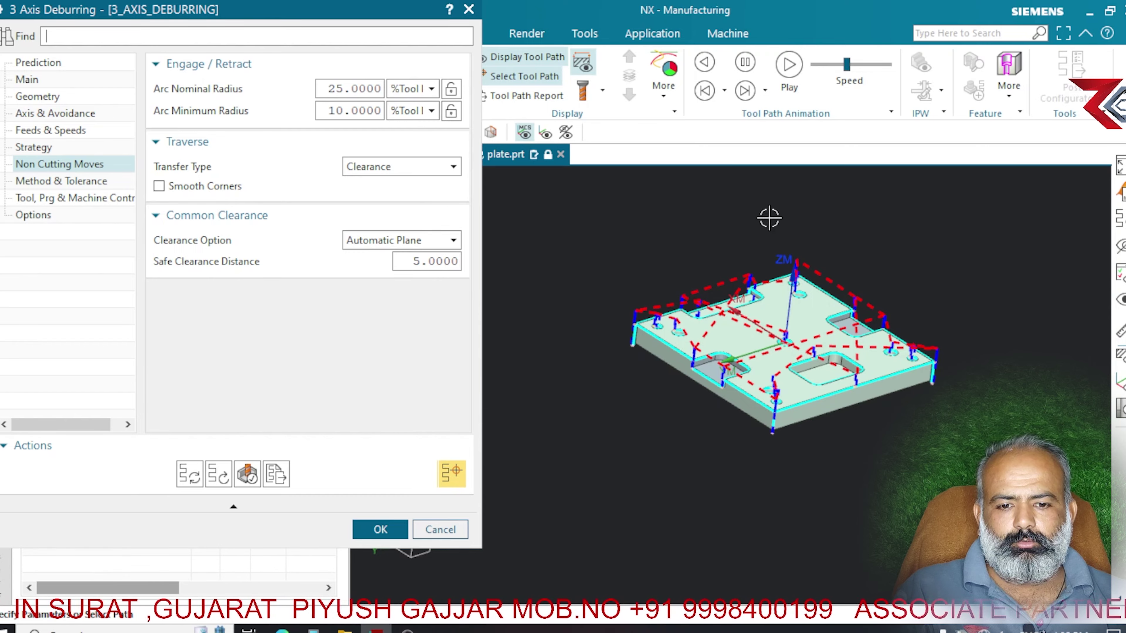
# - Fit and orbit the plate to review the clearance-plane transfer moves
pyautogui.hotkey('ctrl', 'alt', 'l')
pyautogui.scroll(3, 706, 307)
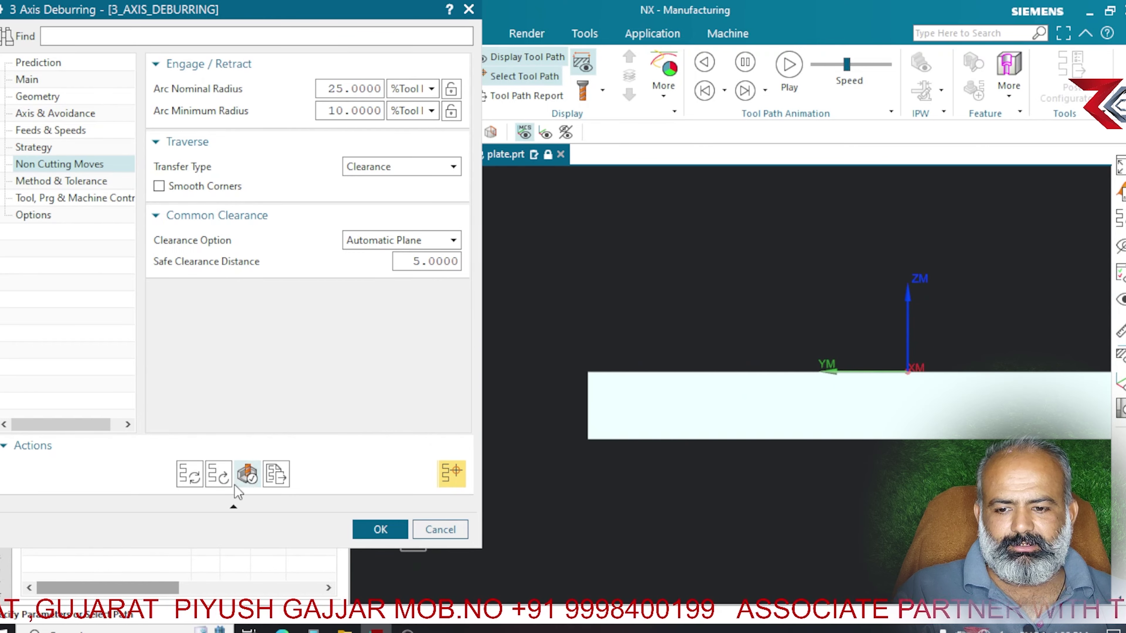
pyautogui.click(230, 481)
pyautogui.moveTo(584, 474)
pyautogui.mouseDown(button='middle')
pyautogui.moveTo(656, 493)
pyautogui.moveTo(635, 485)
pyautogui.moveTo(665, 482)
pyautogui.mouseUp(button='middle')
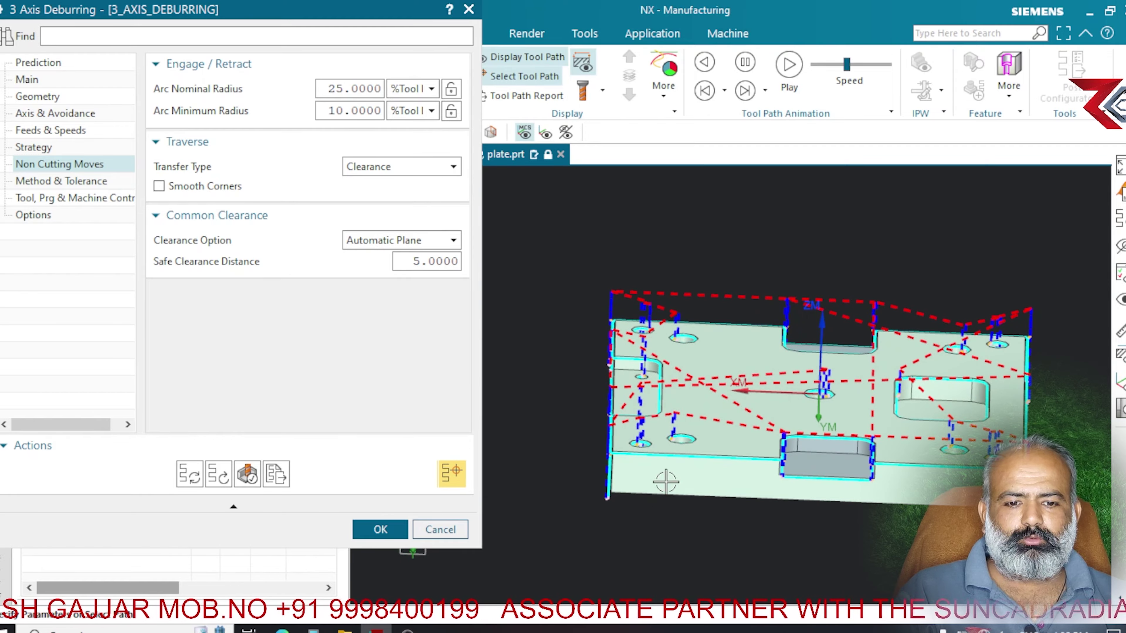
pyautogui.moveTo(1026, 322)
pyautogui.mouseDown(button='middle')
pyautogui.moveTo(877, 319)
pyautogui.moveTo(931, 342)
pyautogui.moveTo(889, 330)
pyautogui.moveTo(916, 348)
pyautogui.mouseUp(button='middle')
pyautogui.scroll(-3, 916, 348)
pyautogui.scroll(3, 759, 579)
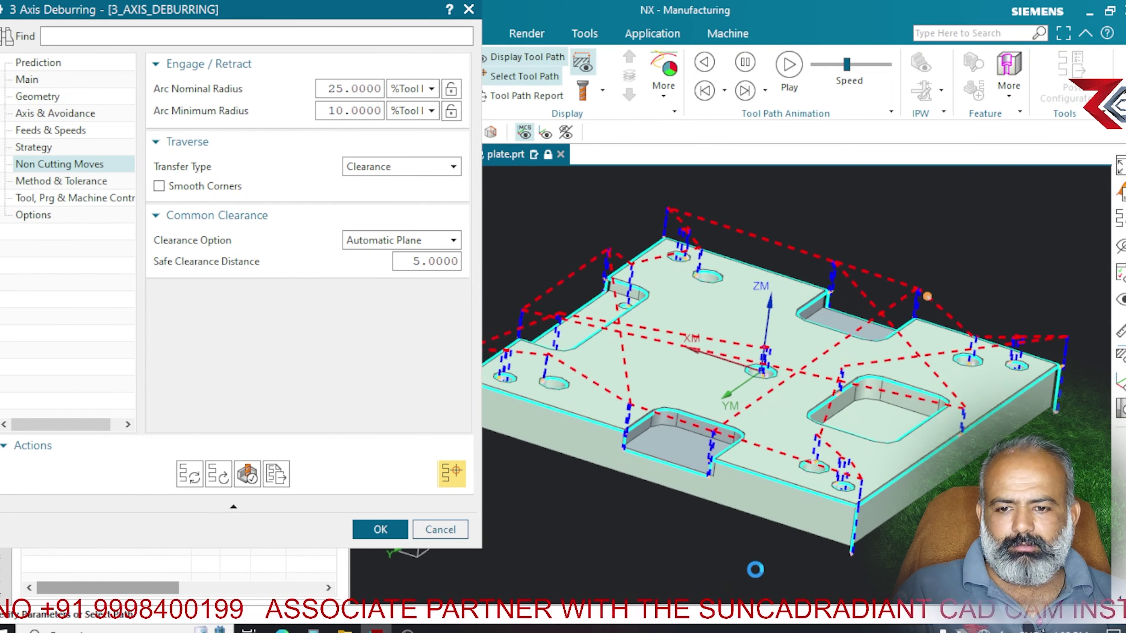
# - Review the Method & Tolerance, Options and tool settings groups, then return to Main settings
pyautogui.click(43, 181)
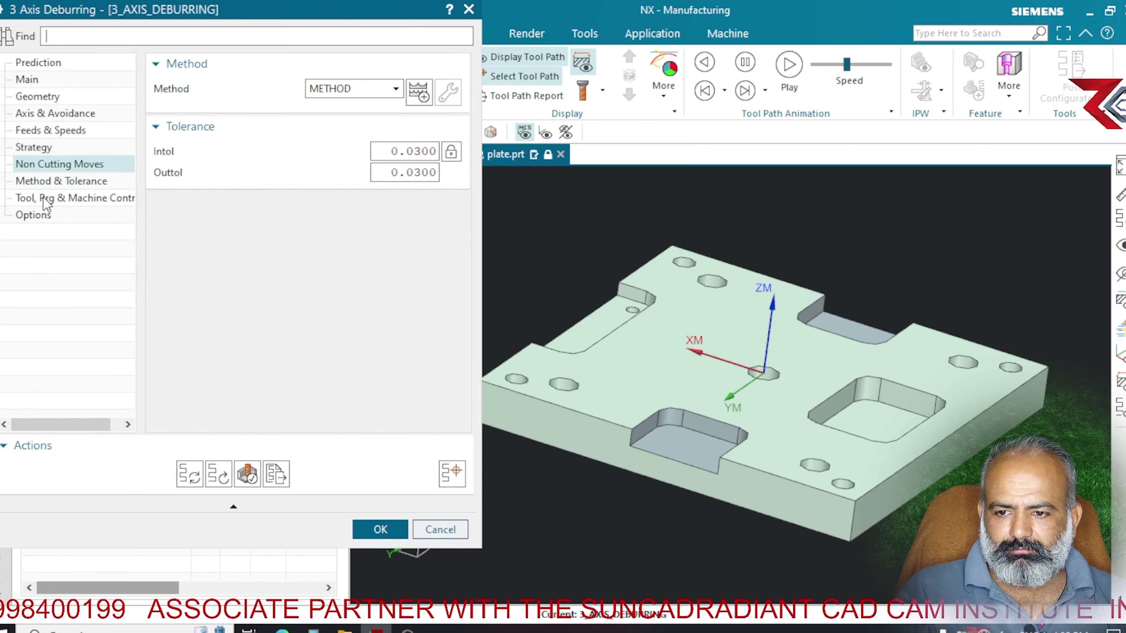
pyautogui.click(42, 212)
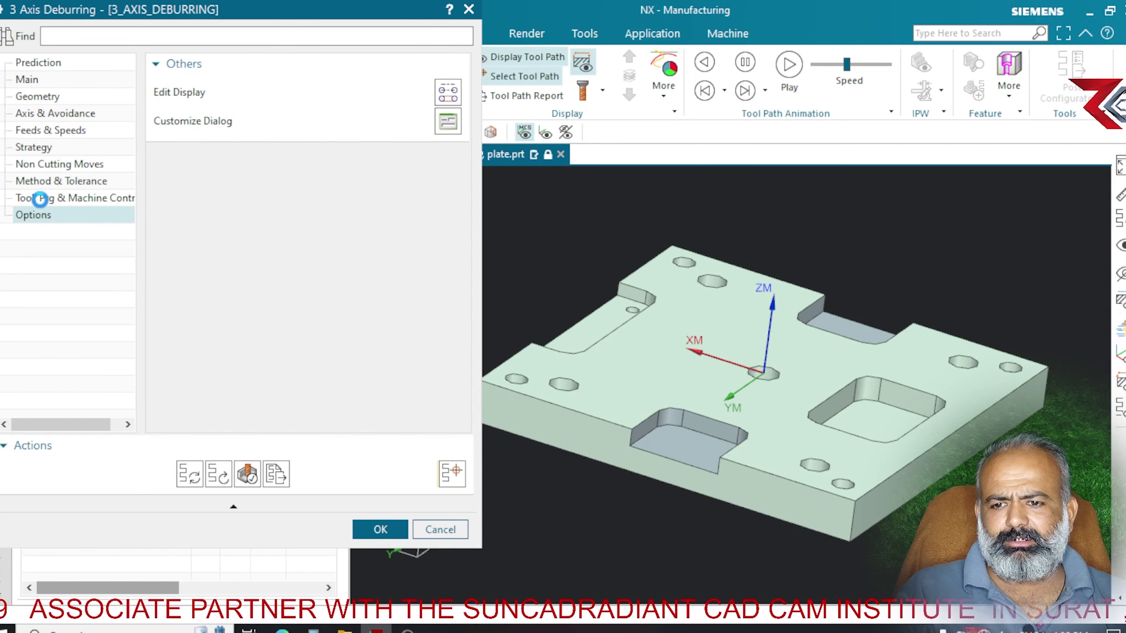
pyautogui.click(40, 201)
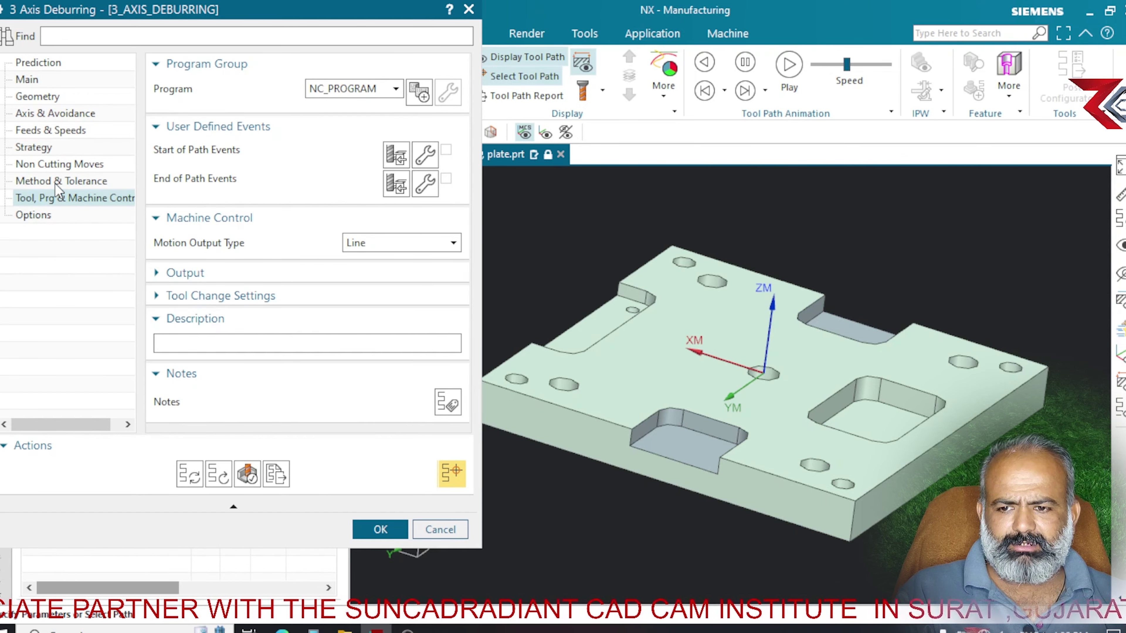
pyautogui.click(27, 80)
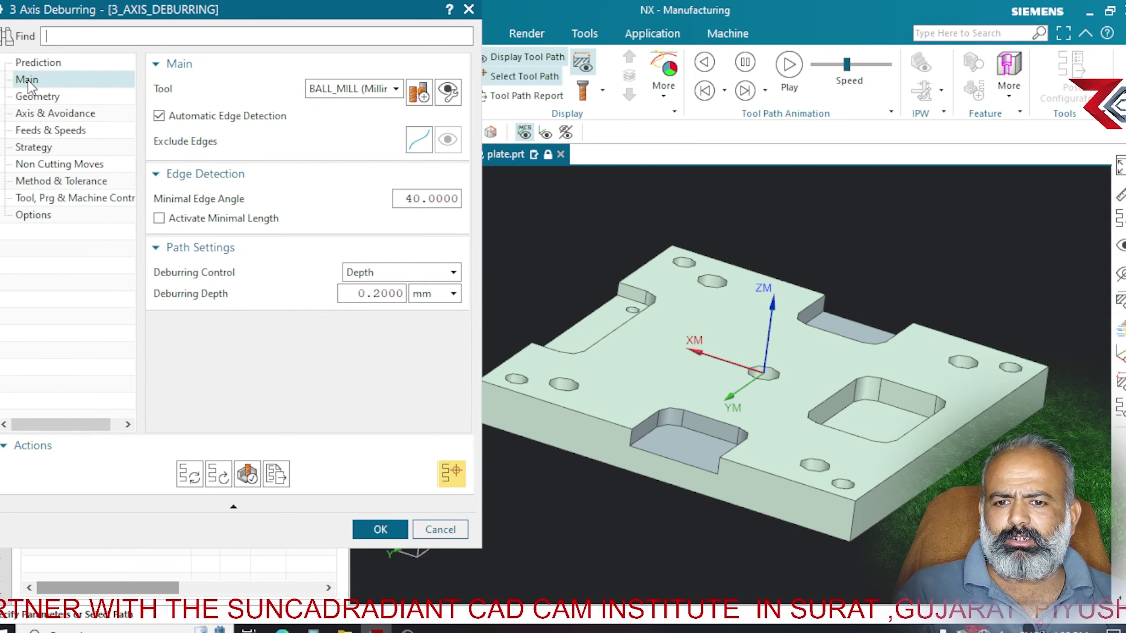
# - Regenerate the BALL_MILL deburring toolpath and orbit and zoom the plate to inspect it
pyautogui.click(211, 469)
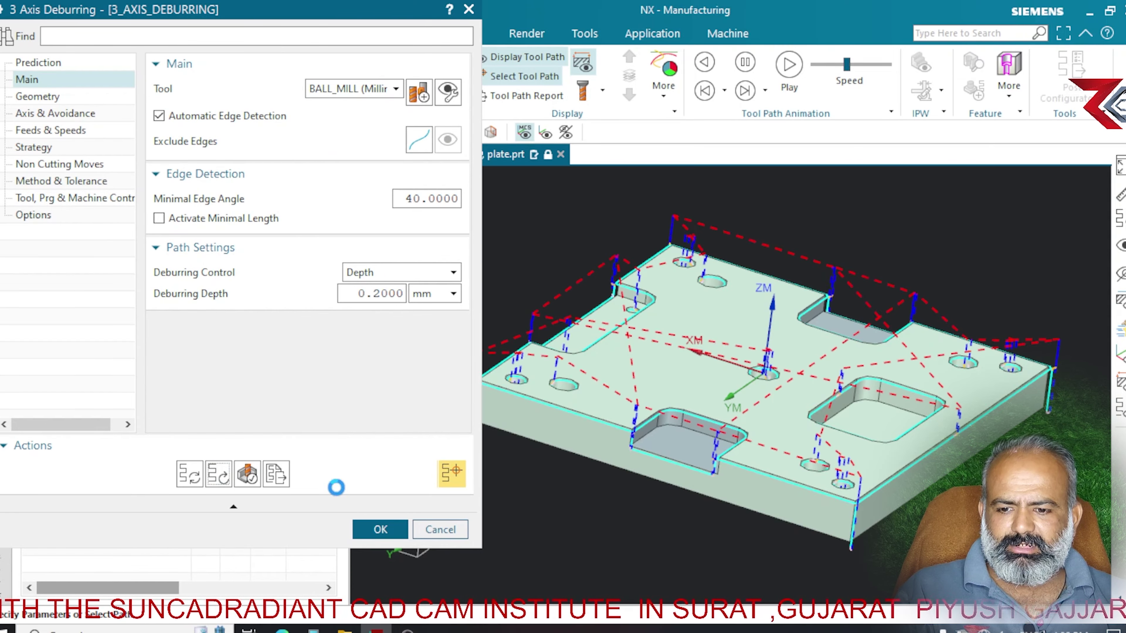
pyautogui.scroll(-3, 805, 330)
pyautogui.moveTo(783, 425); pyautogui.dragTo(799, 422, button='middle')
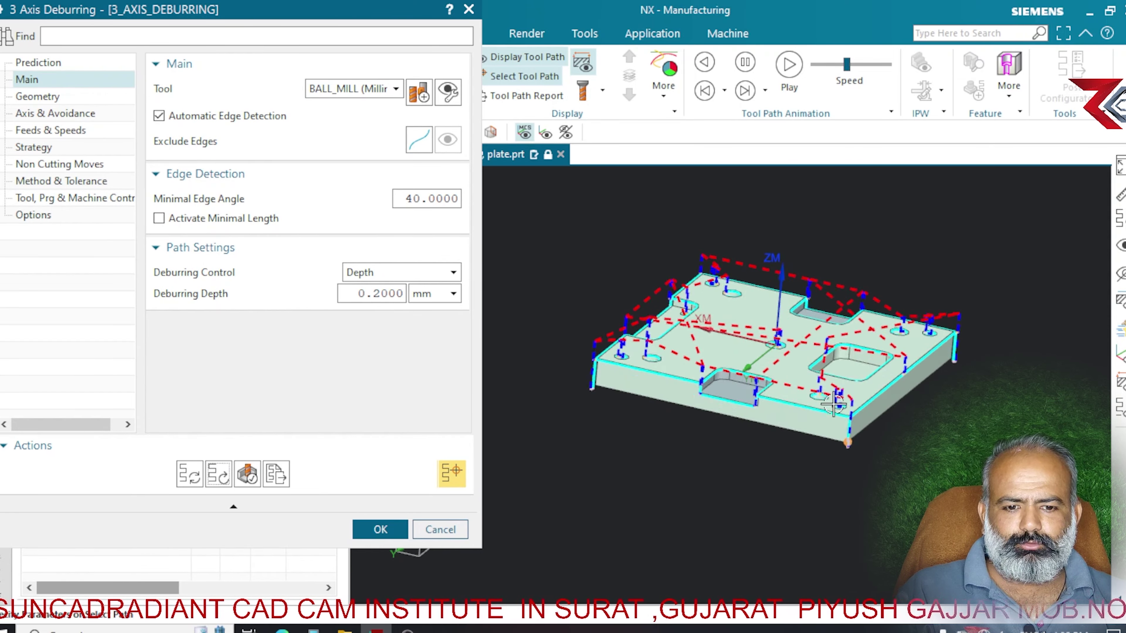
pyautogui.scroll(3, 842, 433)
pyautogui.scroll(2, 849, 438)
pyautogui.scroll(-3, 849, 438)
pyautogui.scroll(2, 834, 408)
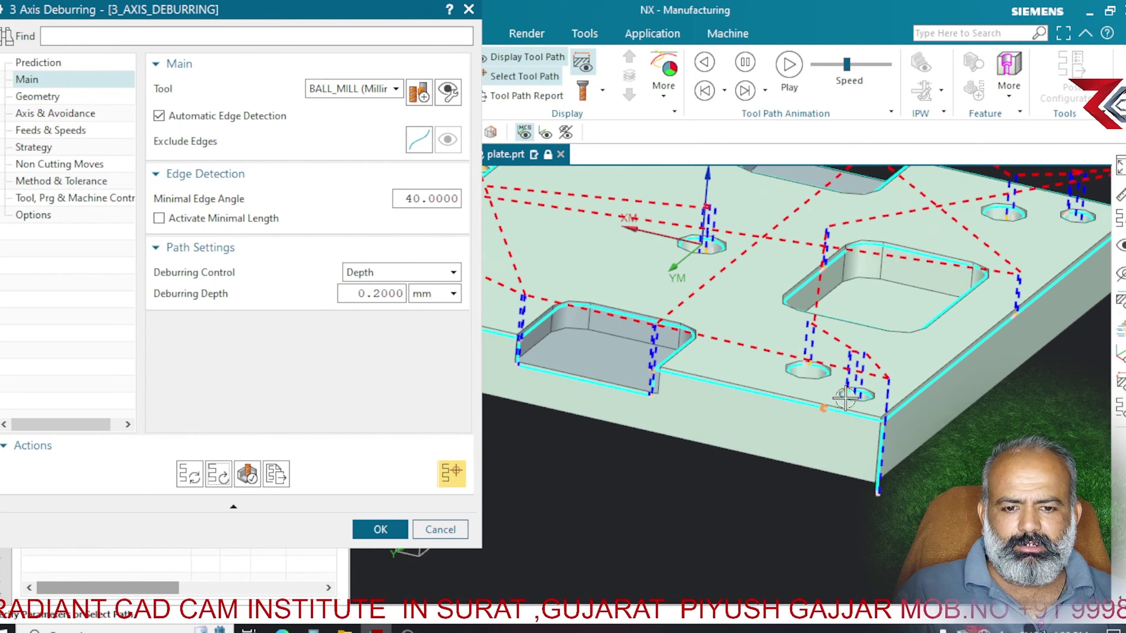
pyautogui.scroll(-2, 820, 385)
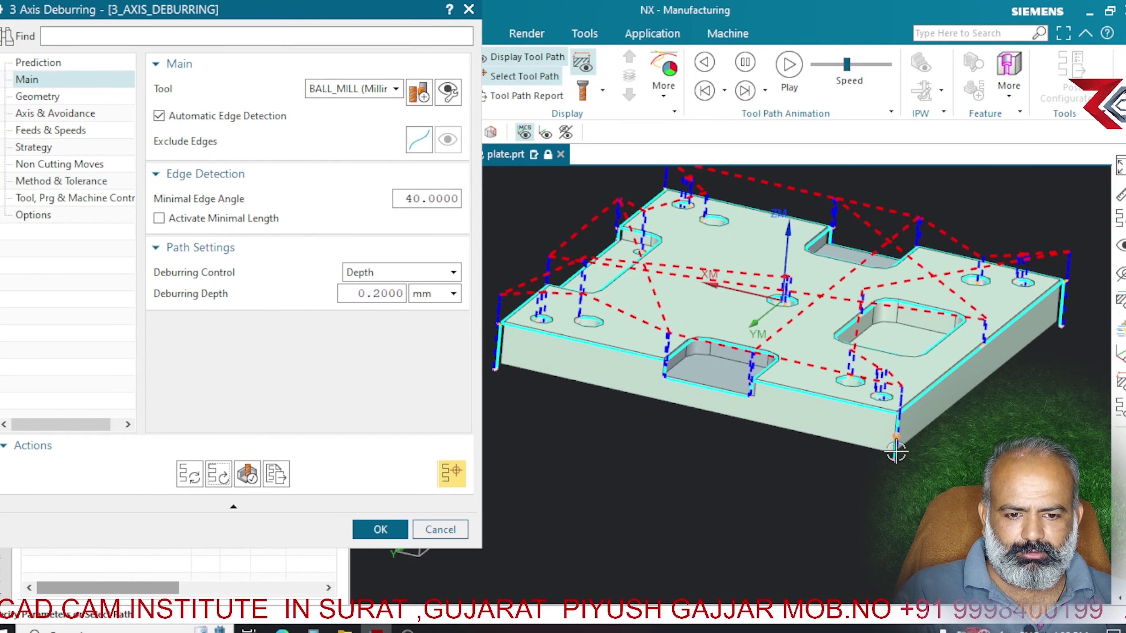
pyautogui.scroll(3, 504, 341)
pyautogui.scroll(-1, 598, 351)
pyautogui.scroll(-1, 598, 352)
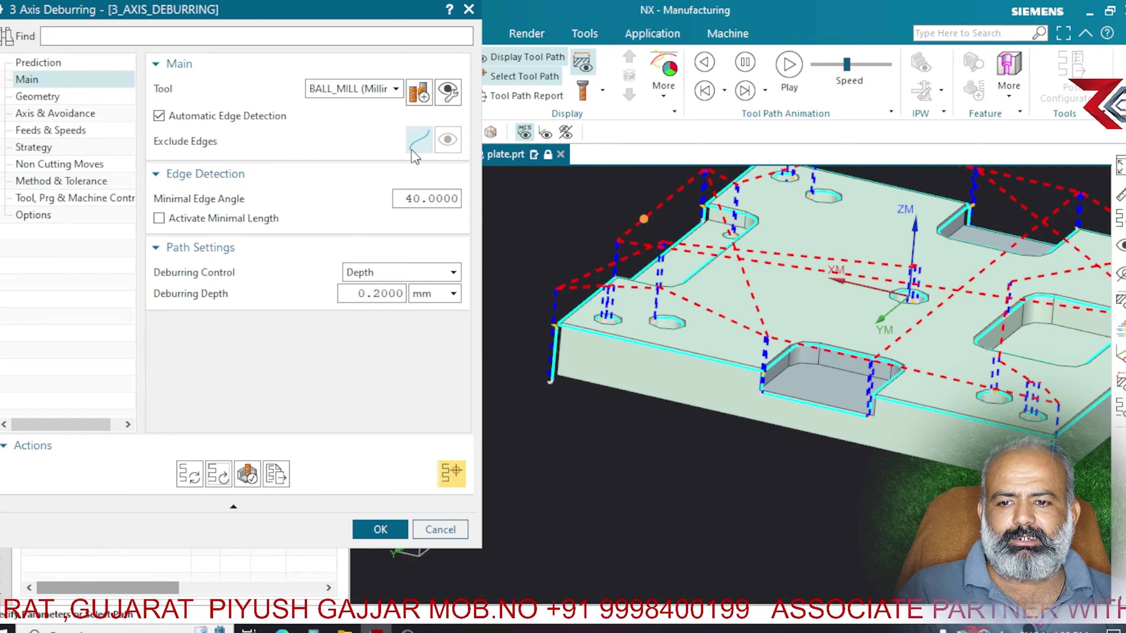
# - Start the Exclude Edges selection and pick four vertical corner edges of the plate
pyautogui.click(419, 141)
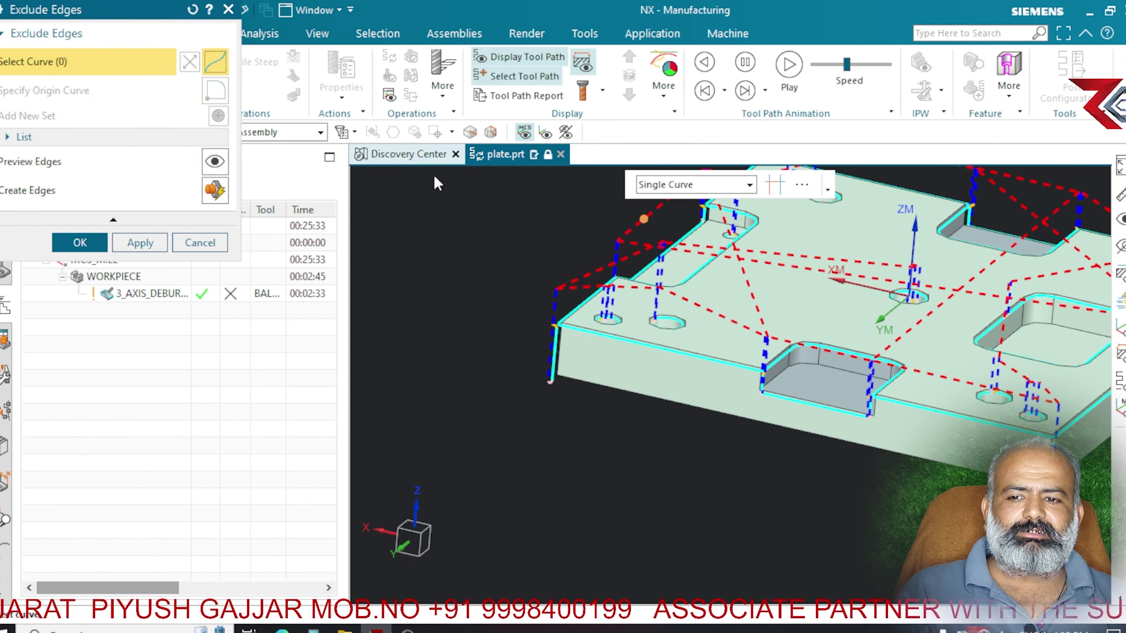
pyautogui.click(555, 351)
pyautogui.click(1104, 472)
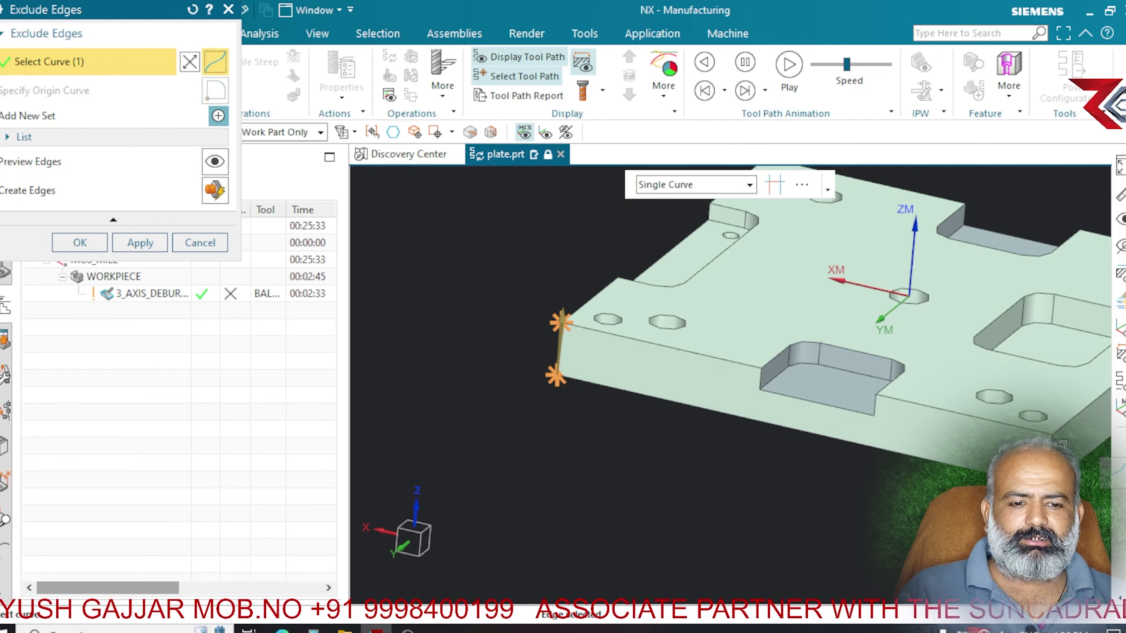
pyautogui.hotkey('ctrl', 'f')
pyautogui.scroll(3, 910, 453)
pyautogui.click(979, 351)
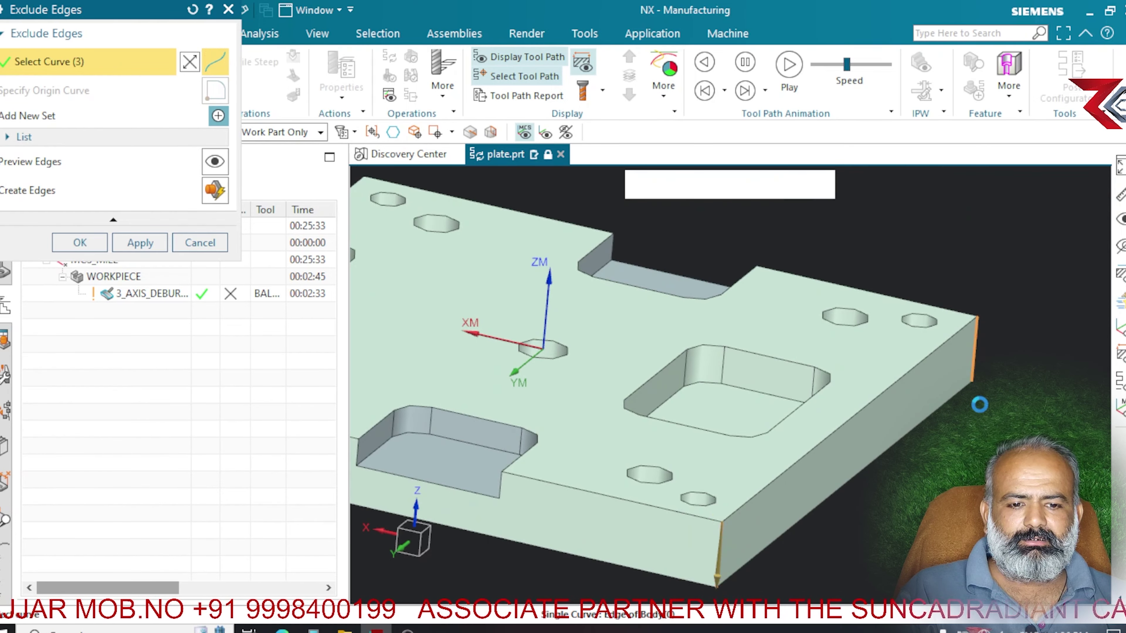
pyautogui.scroll(-3, 931, 337)
pyautogui.moveTo(751, 267)
pyautogui.mouseDown(button='middle')
pyautogui.moveTo(794, 269)
pyautogui.moveTo(639, 363)
pyautogui.mouseUp(button='middle')
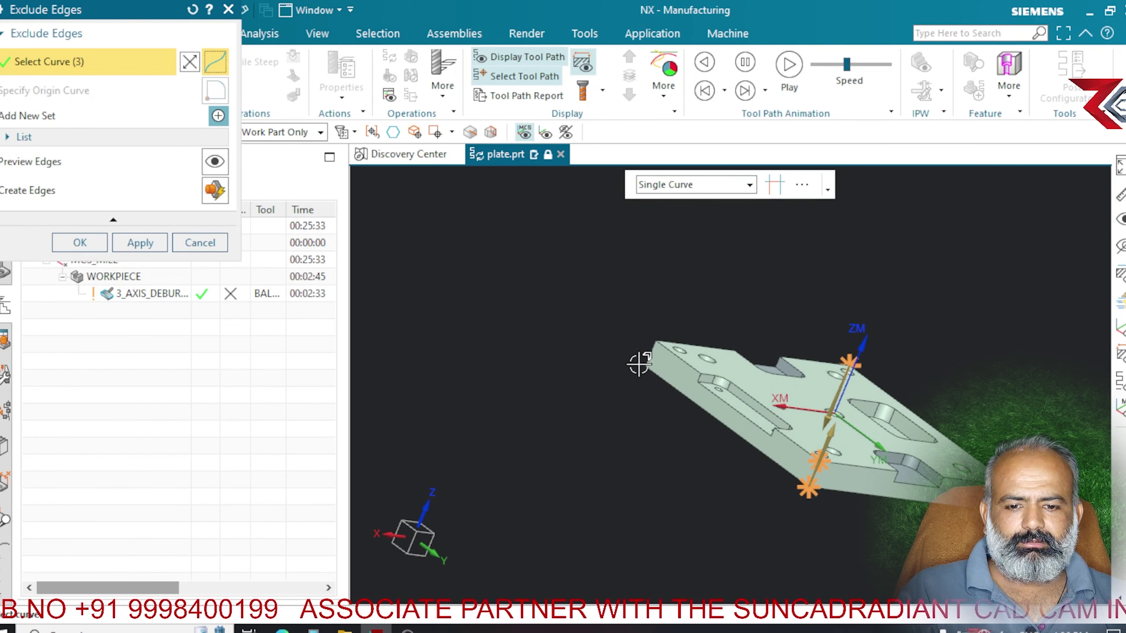
pyautogui.click(650, 366)
pyautogui.scroll(3, 650, 367)
pyautogui.scroll(2, 686, 345)
# - Exclude seven hole rims on the plate's top face, including upper, lower and right-side holes
pyautogui.click(621, 374)
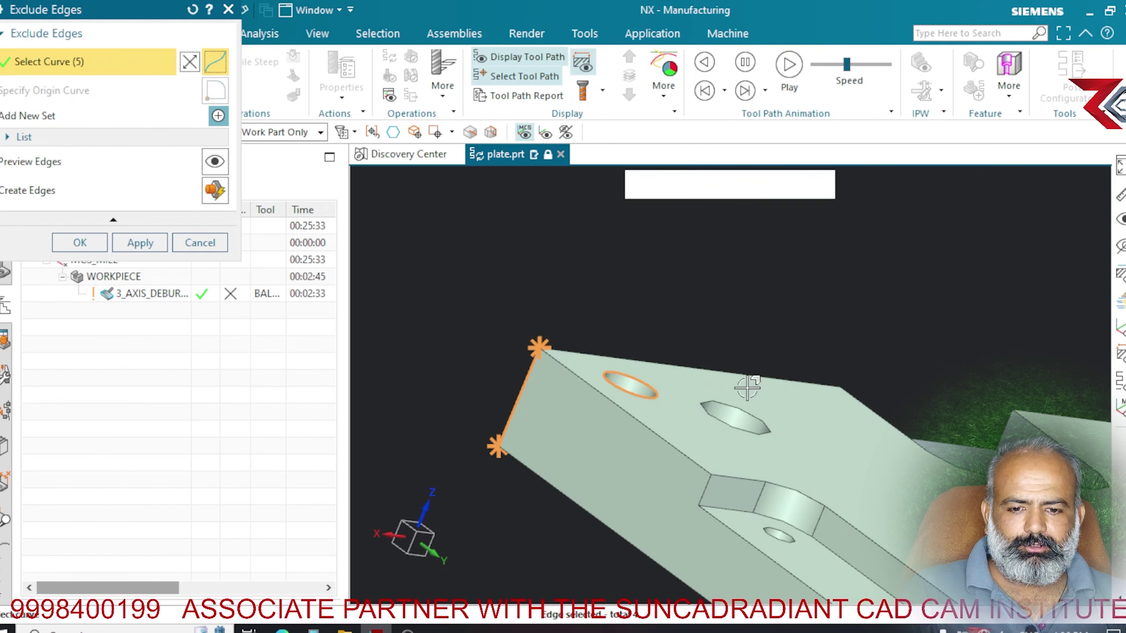
pyautogui.click(736, 404)
pyautogui.scroll(3, 736, 405)
pyautogui.click(754, 524)
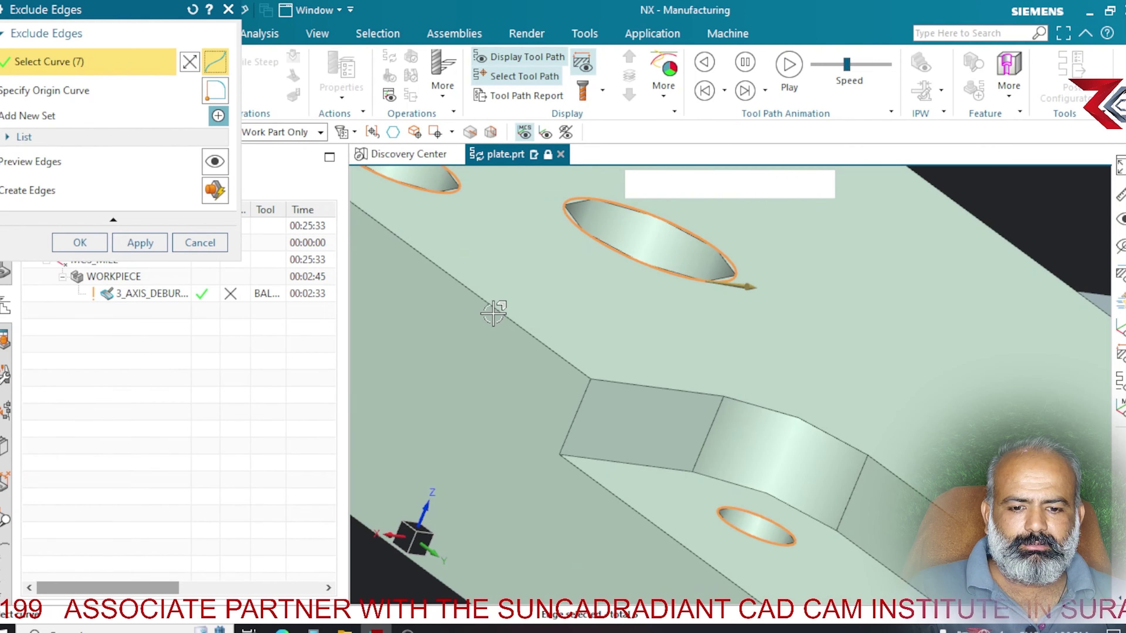
pyautogui.scroll(-1, 492, 309)
pyautogui.scroll(-5, 759, 570)
pyautogui.scroll(5, 611, 435)
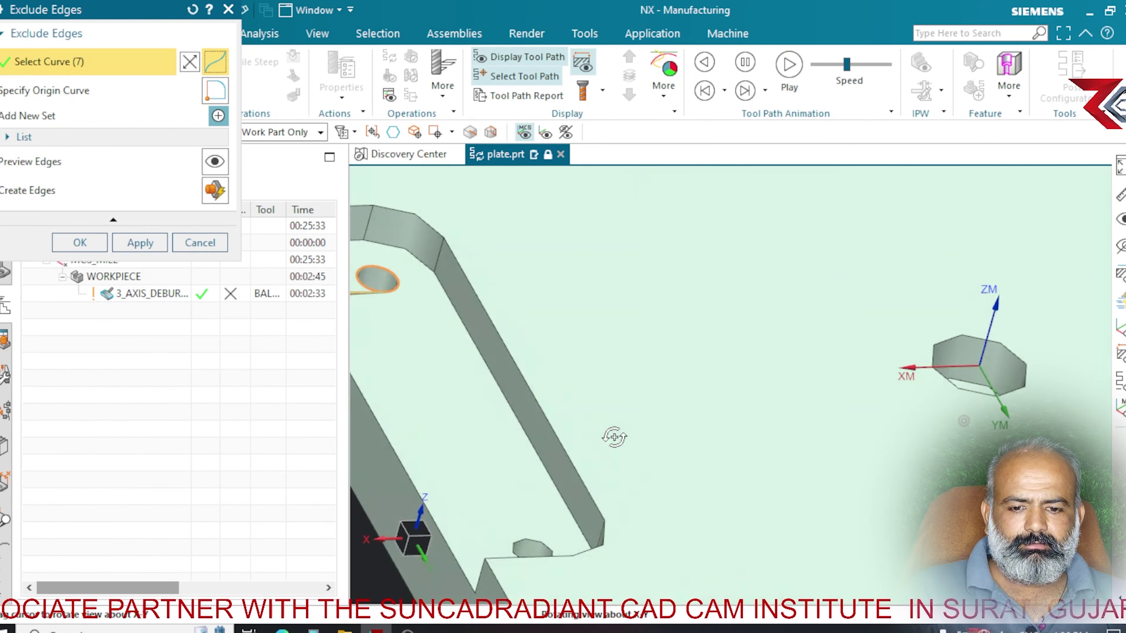
pyautogui.scroll(-5, 643, 300)
pyautogui.moveTo(752, 365); pyautogui.dragTo(588, 455, button='middle')
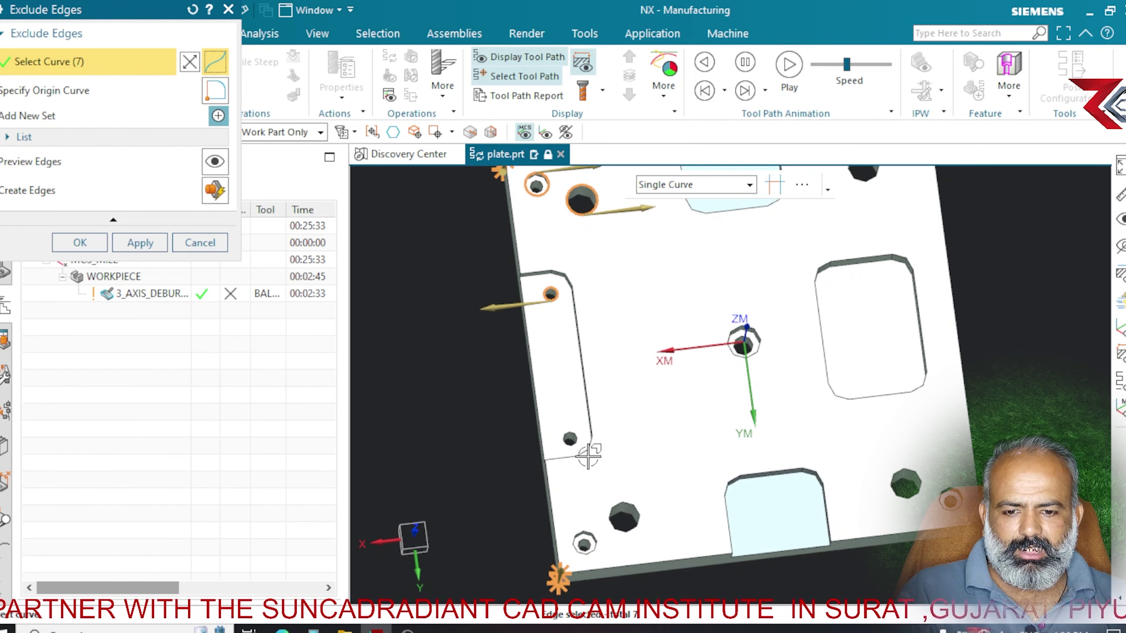
pyautogui.click(572, 436)
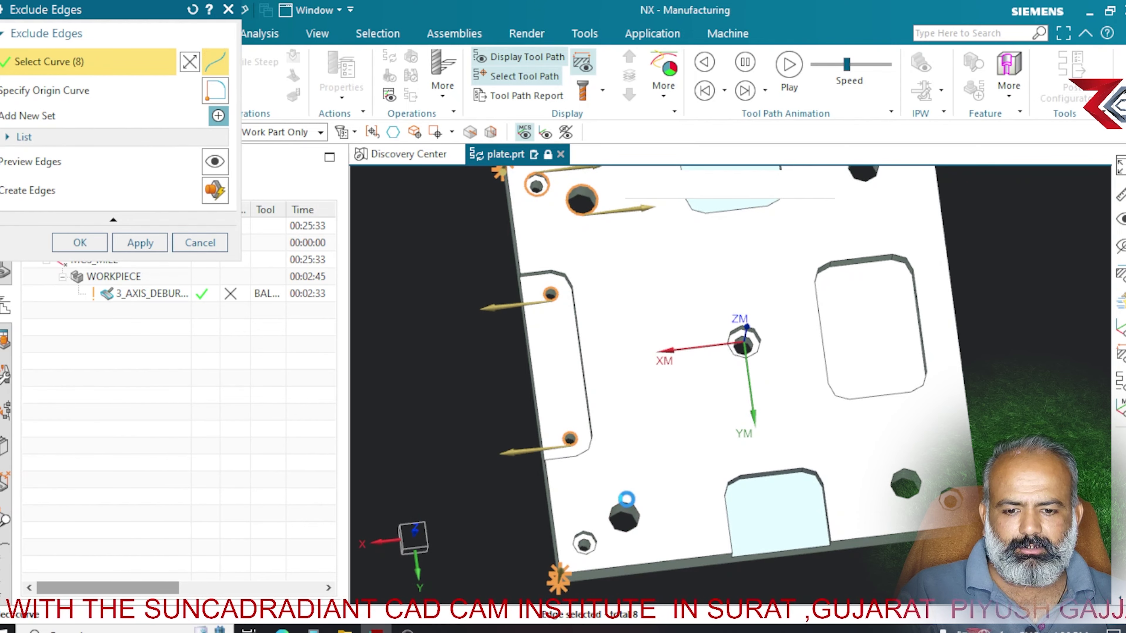
pyautogui.click(599, 521)
pyautogui.click(586, 540)
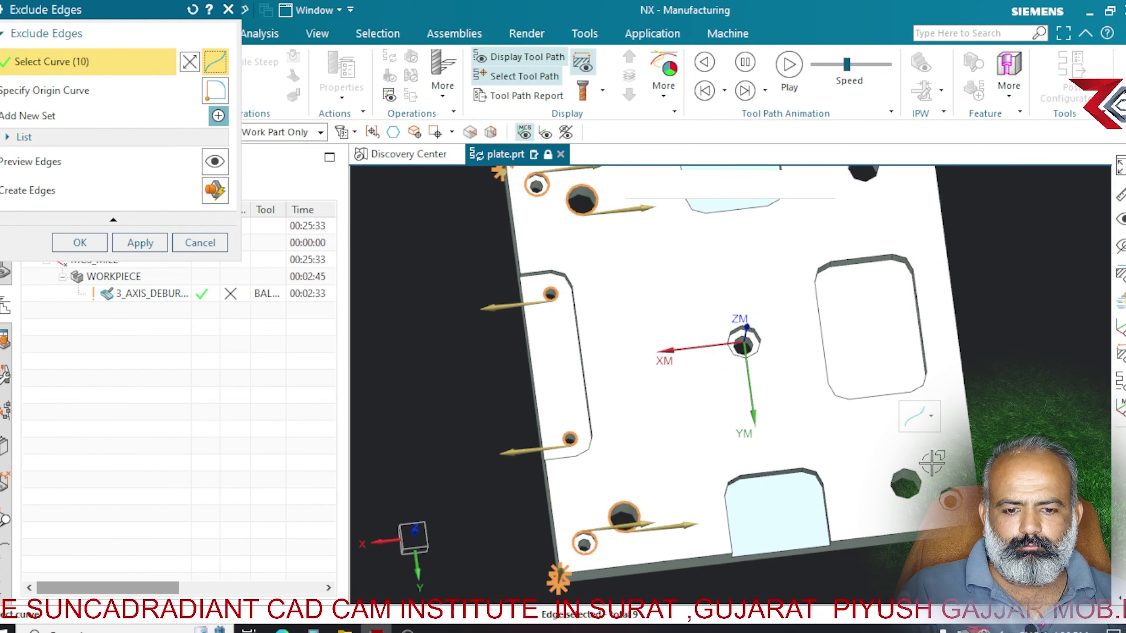
pyautogui.click(916, 464)
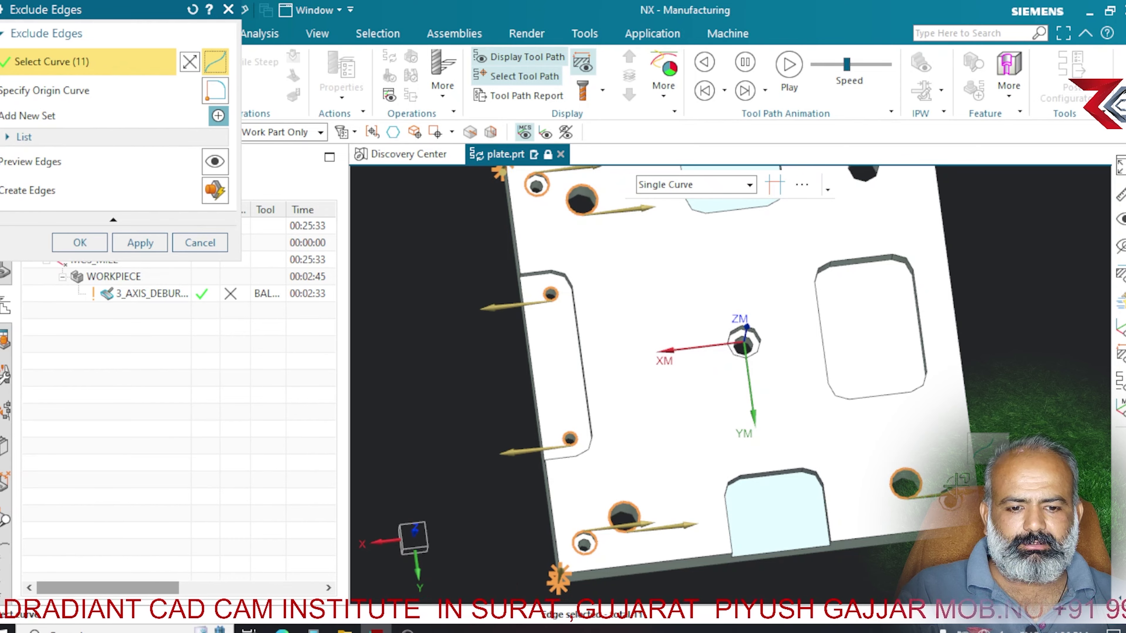
# - Exclude four more hole rims, including the one at the part origin, and confirm all 15 excluded edges
pyautogui.scroll(-1, 957, 481)
pyautogui.click(952, 480)
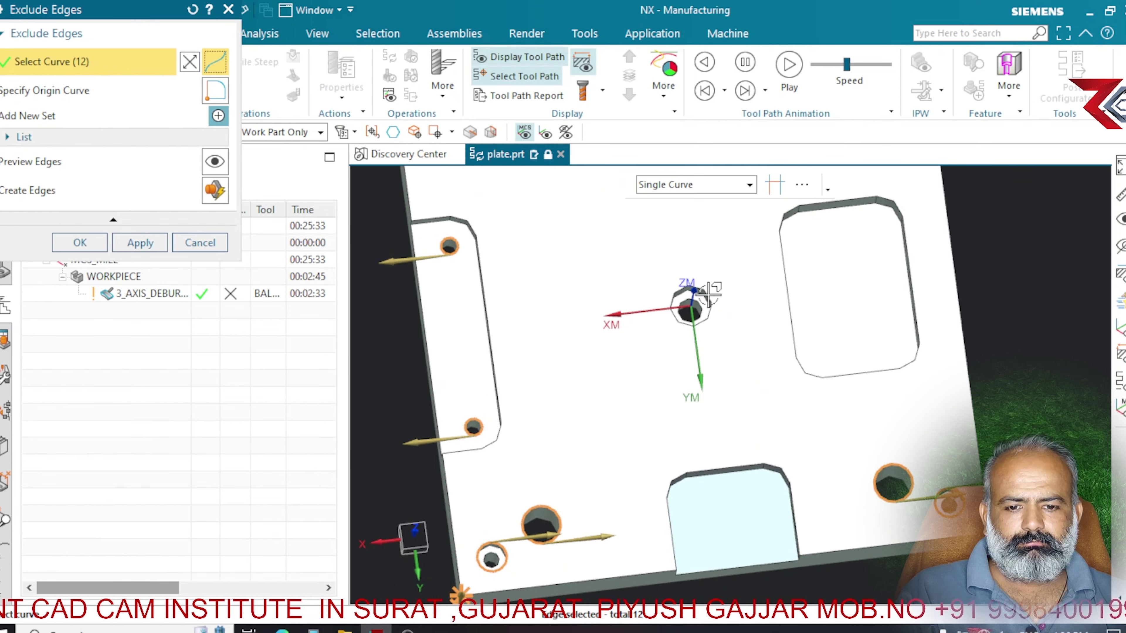
pyautogui.click(708, 322)
pyautogui.scroll(1, 803, 440)
pyautogui.scroll(1, 813, 442)
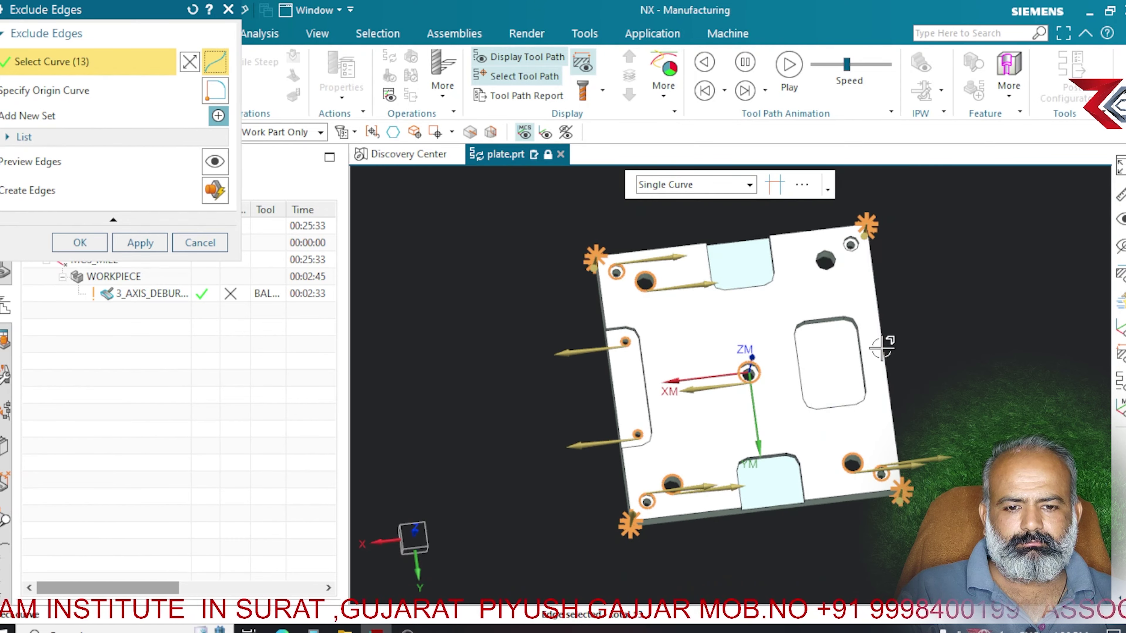
pyautogui.scroll(-3, 828, 234)
pyautogui.click(904, 312)
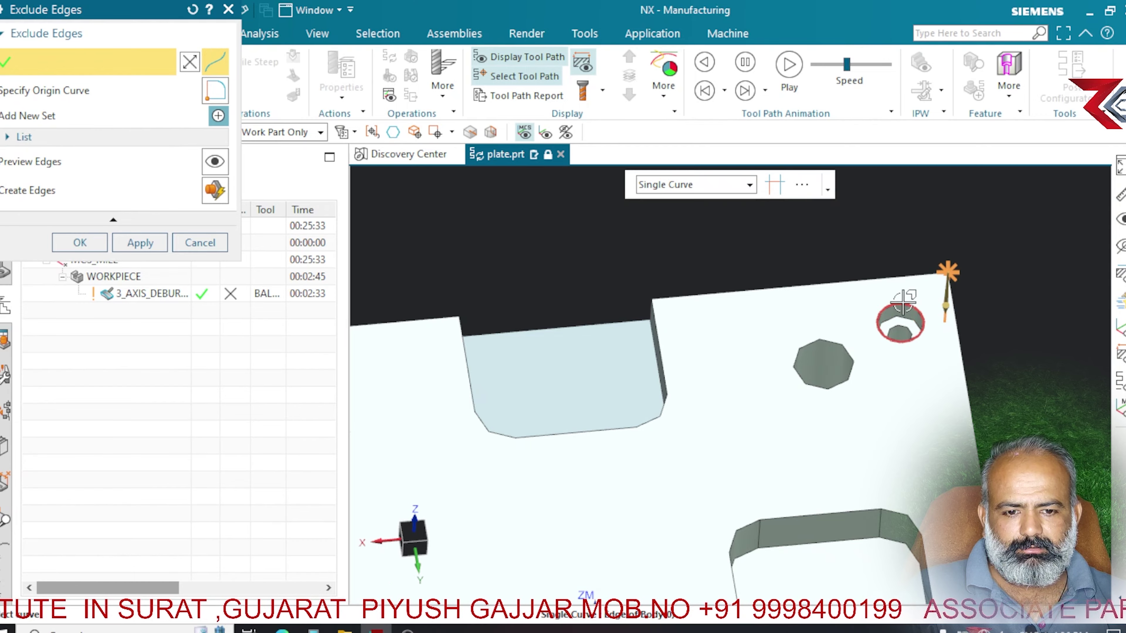
pyautogui.click(805, 348)
pyautogui.scroll(1, 926, 339)
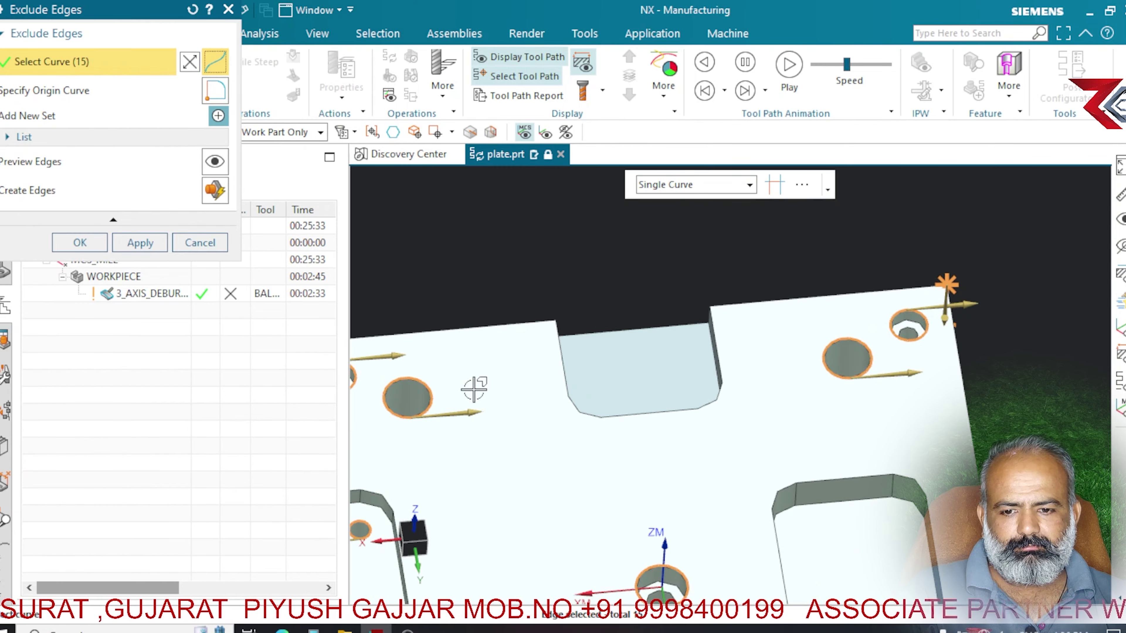
pyautogui.scroll(2, 603, 226)
pyautogui.scroll(-1, 604, 226)
pyautogui.scroll(1, 656, 300)
pyautogui.scroll(-2, 656, 299)
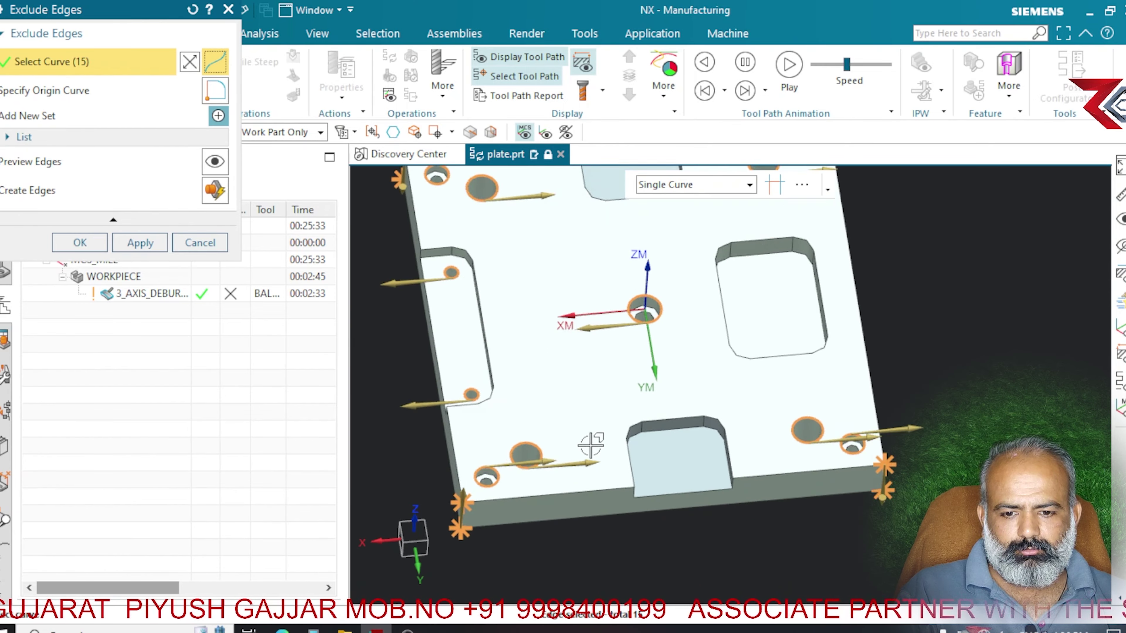
pyautogui.scroll(1, 590, 448)
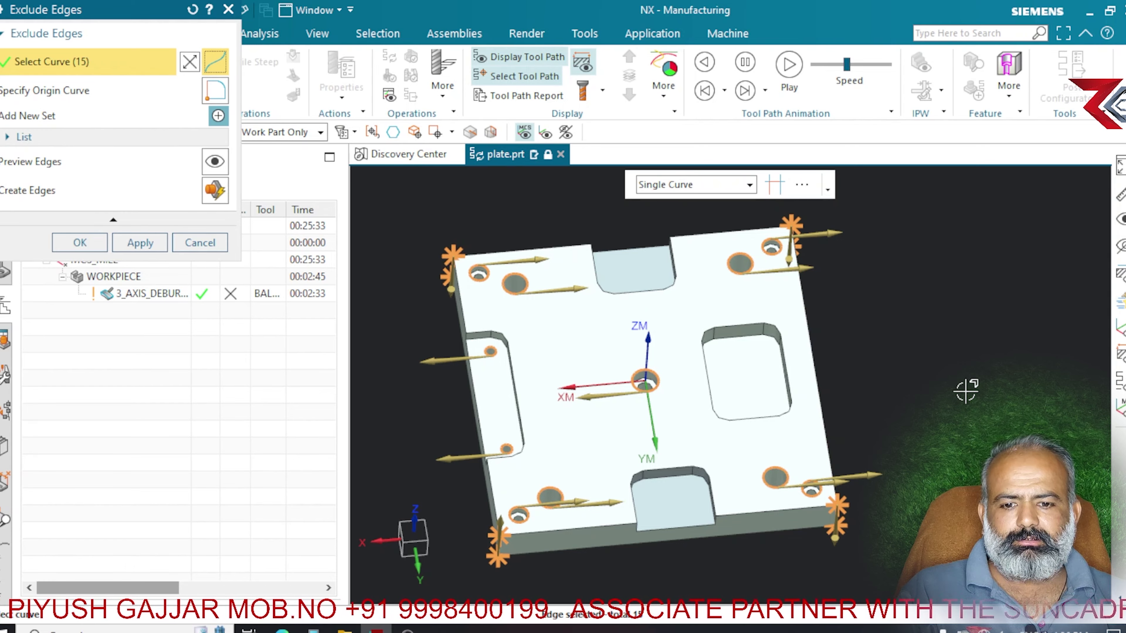
pyautogui.click(80, 242)
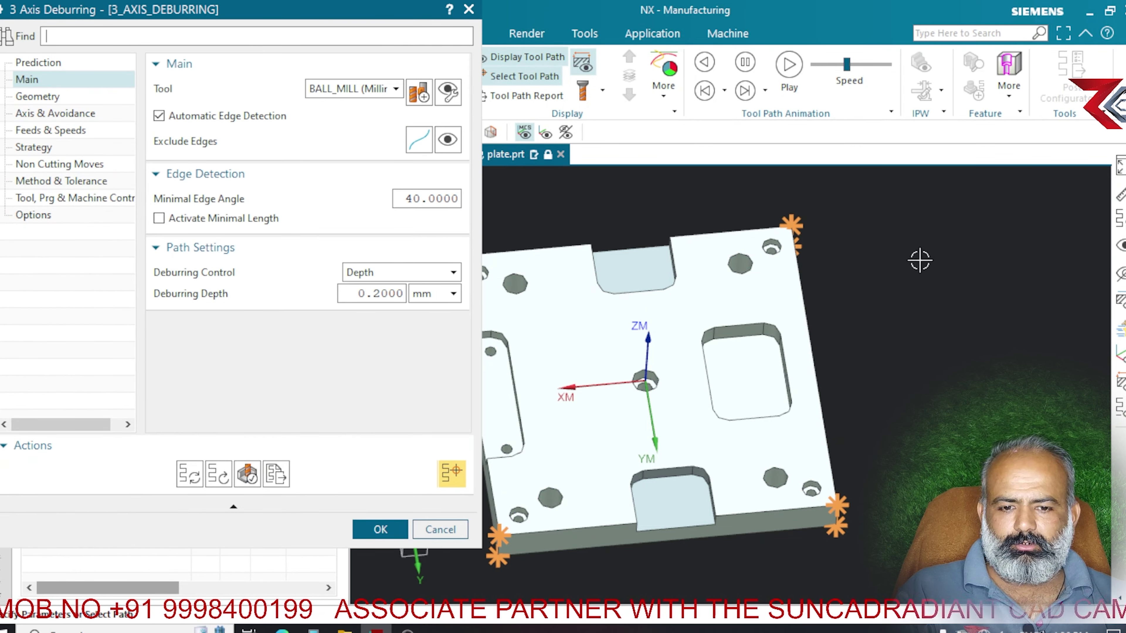
# - Orbit and zoom the plate to inspect the regenerated toolpath without the excluded edges
pyautogui.scroll(-2, 920, 259)
pyautogui.scroll(3, 935, 327)
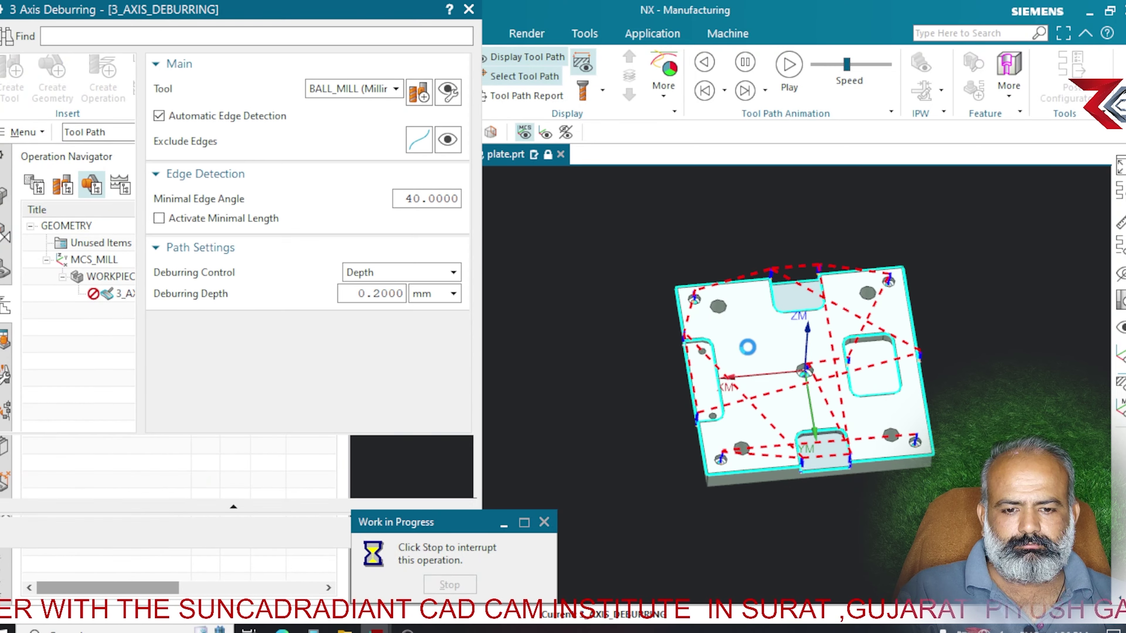
pyautogui.moveTo(625, 402)
pyautogui.mouseDown(button='middle')
pyautogui.moveTo(615, 376)
pyautogui.moveTo(624, 403)
pyautogui.mouseUp(button='middle')
pyautogui.scroll(3, 624, 402)
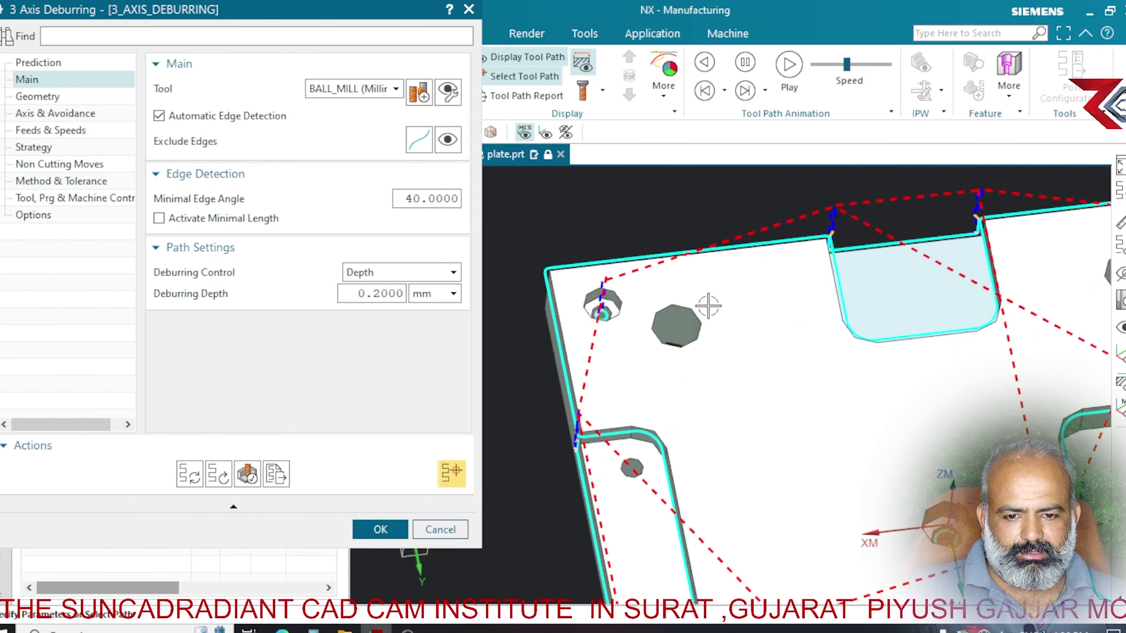
pyautogui.scroll(3, 643, 381)
pyautogui.scroll(2, 685, 344)
pyautogui.scroll(3, 686, 345)
pyautogui.scroll(-2, 691, 363)
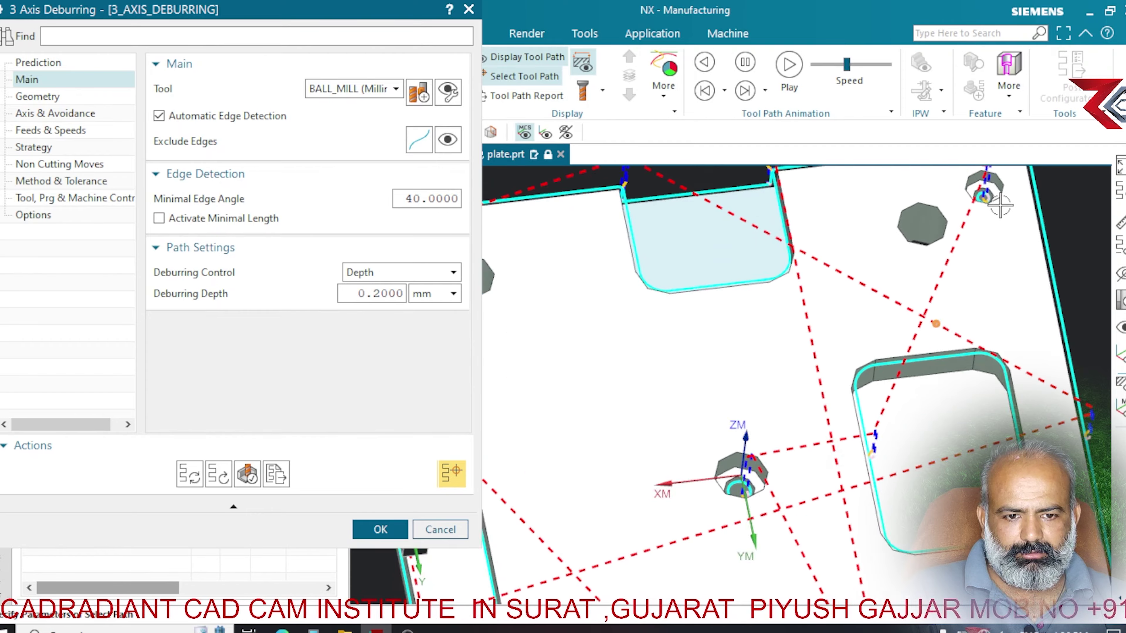
pyautogui.scroll(-4, 727, 444)
pyautogui.scroll(4, 756, 546)
pyautogui.scroll(-2, 755, 545)
pyautogui.scroll(-2, 730, 523)
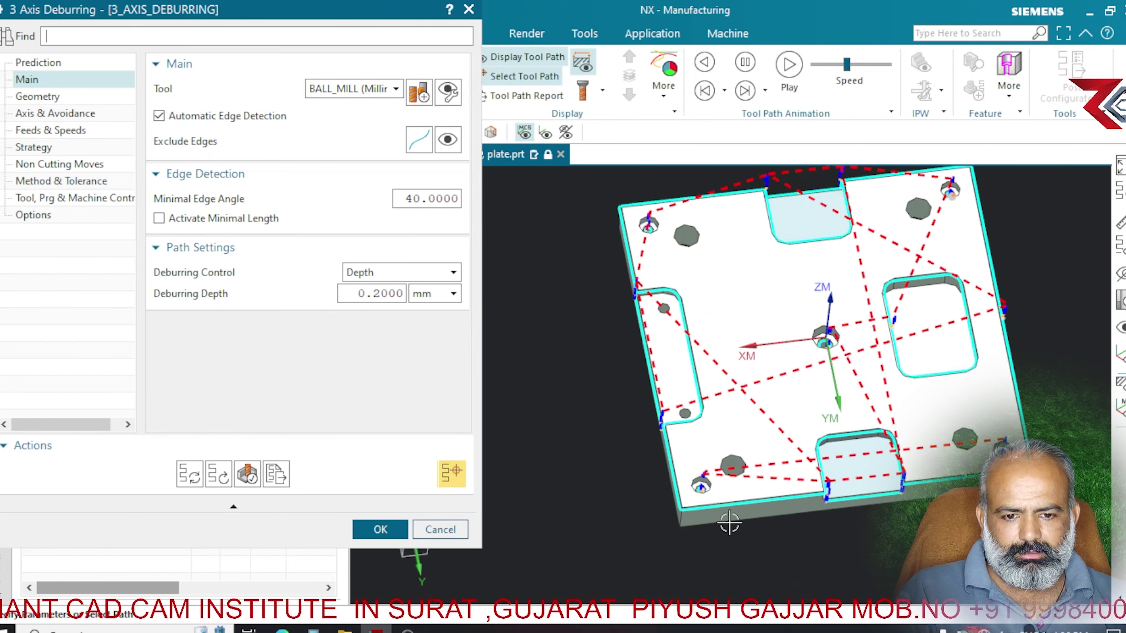
# - Reopen the excluded-edge selection and add the upper-left hole rim and another hole rim
pyautogui.click(419, 139)
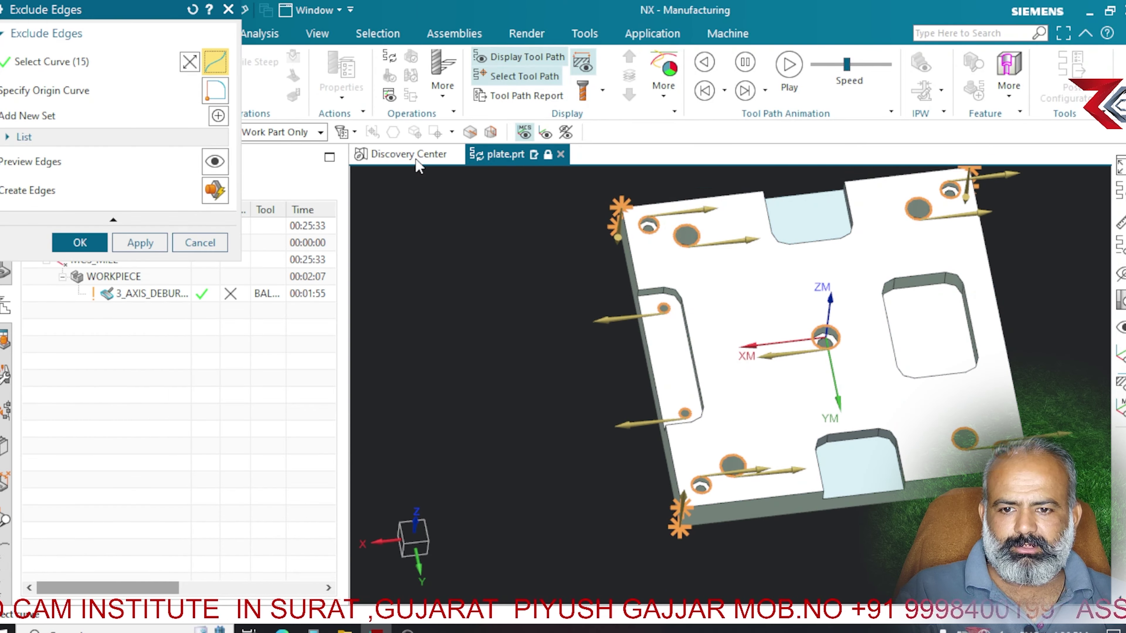
pyautogui.scroll(5, 665, 231)
pyautogui.scroll(2, 674, 232)
pyautogui.click(674, 233)
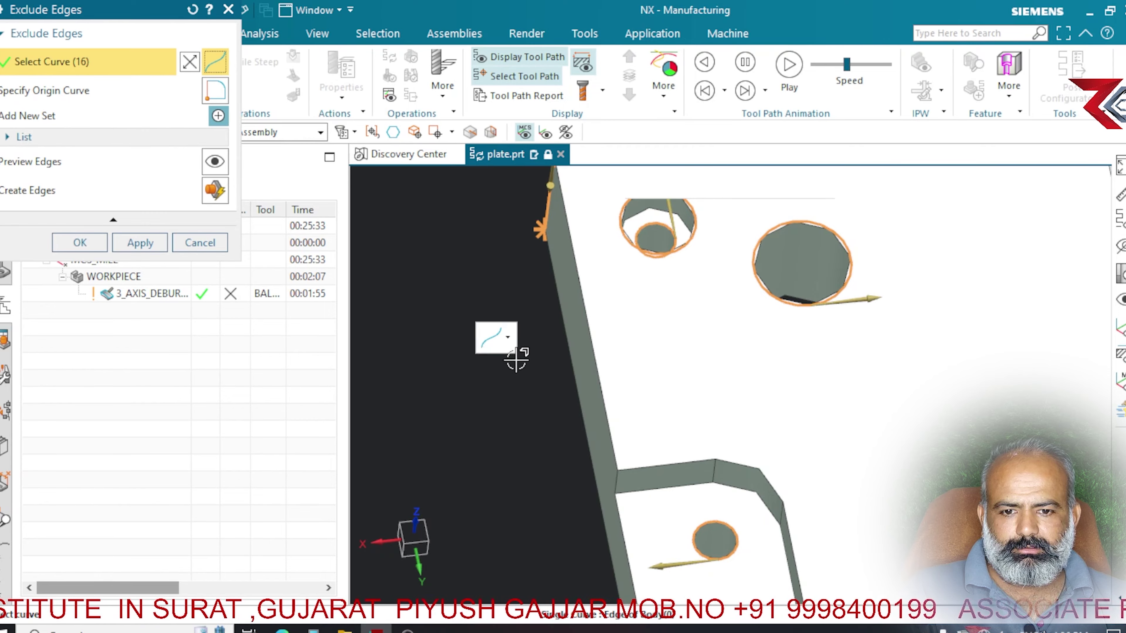
pyautogui.scroll(-3, 515, 357)
pyautogui.scroll(4, 1038, 276)
pyautogui.click(1075, 240)
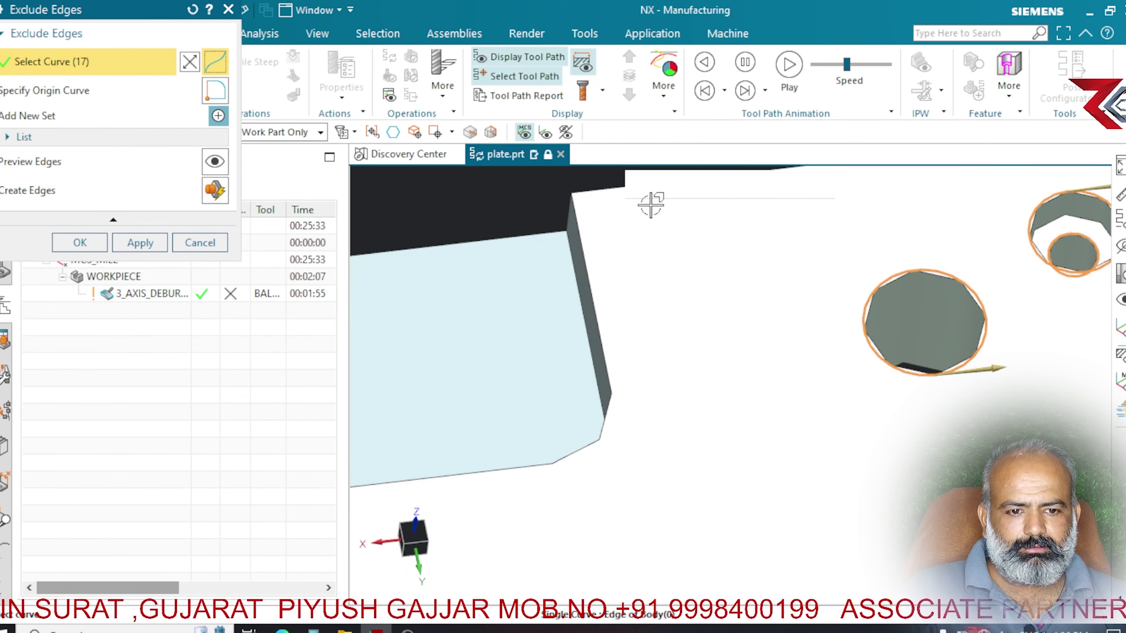
pyautogui.scroll(-3, 651, 201)
pyautogui.scroll(3, 630, 284)
pyautogui.scroll(2, 667, 377)
# - Exclude the central, small near-edge and last hole rims, confirming 20 excluded edges in total
pyautogui.click(667, 378)
pyautogui.scroll(-1, 563, 304)
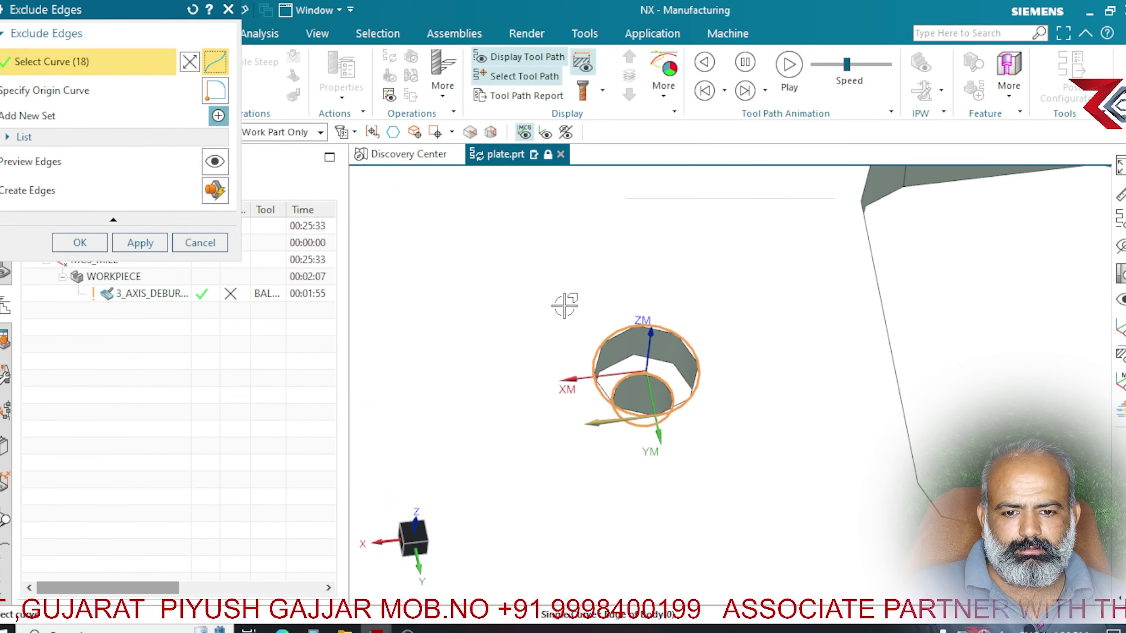
pyautogui.scroll(-2, 583, 239)
pyautogui.scroll(-1, 656, 292)
pyautogui.scroll(4, 880, 435)
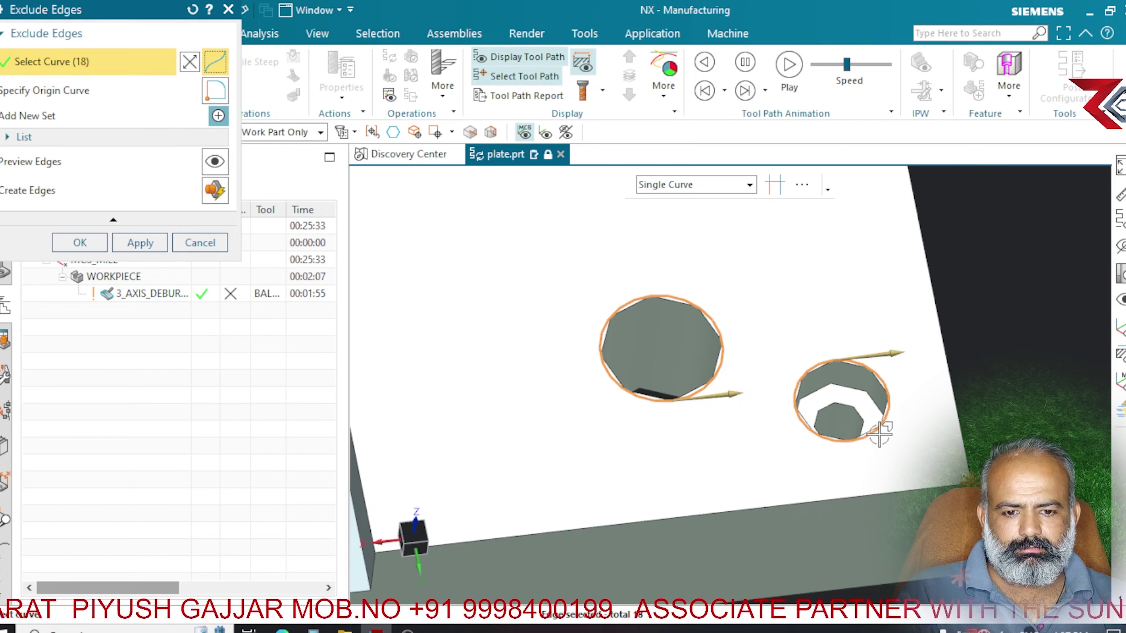
pyautogui.click(832, 405)
pyautogui.scroll(-2, 1033, 334)
pyautogui.scroll(-2, 1033, 334)
pyautogui.scroll(4, 505, 419)
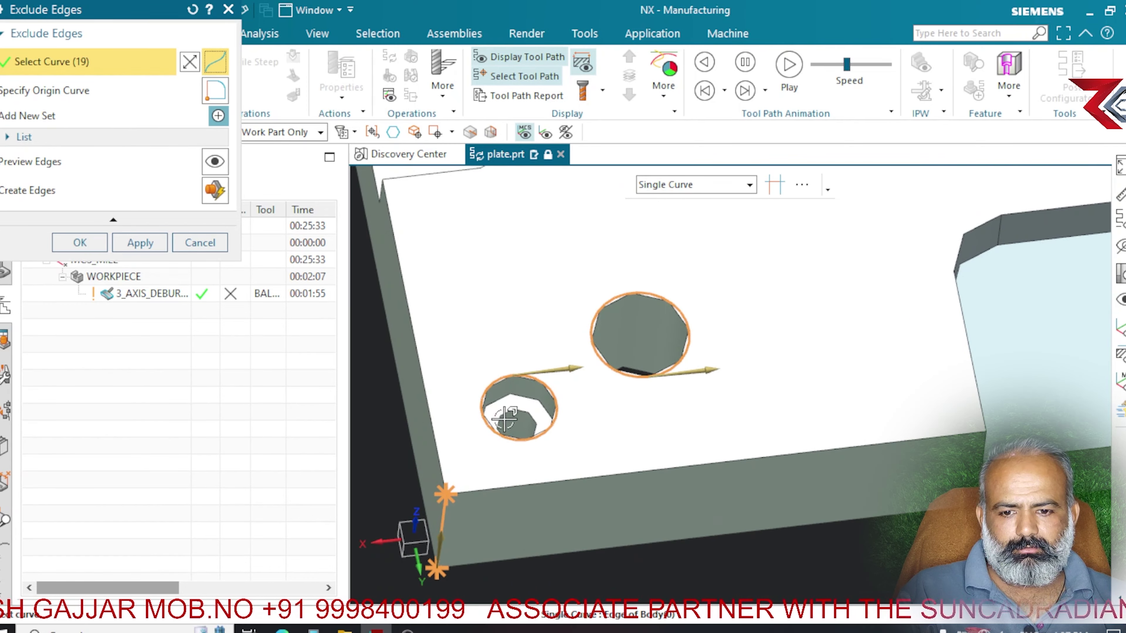
pyautogui.click(508, 420)
pyautogui.scroll(-4, 558, 455)
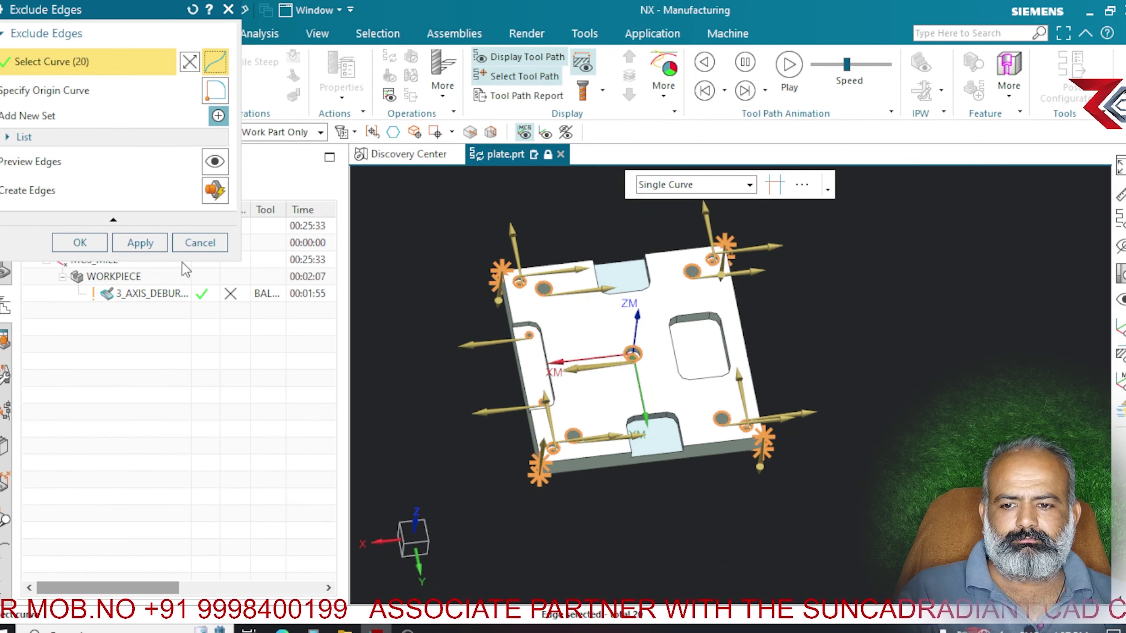
pyautogui.click(86, 233)
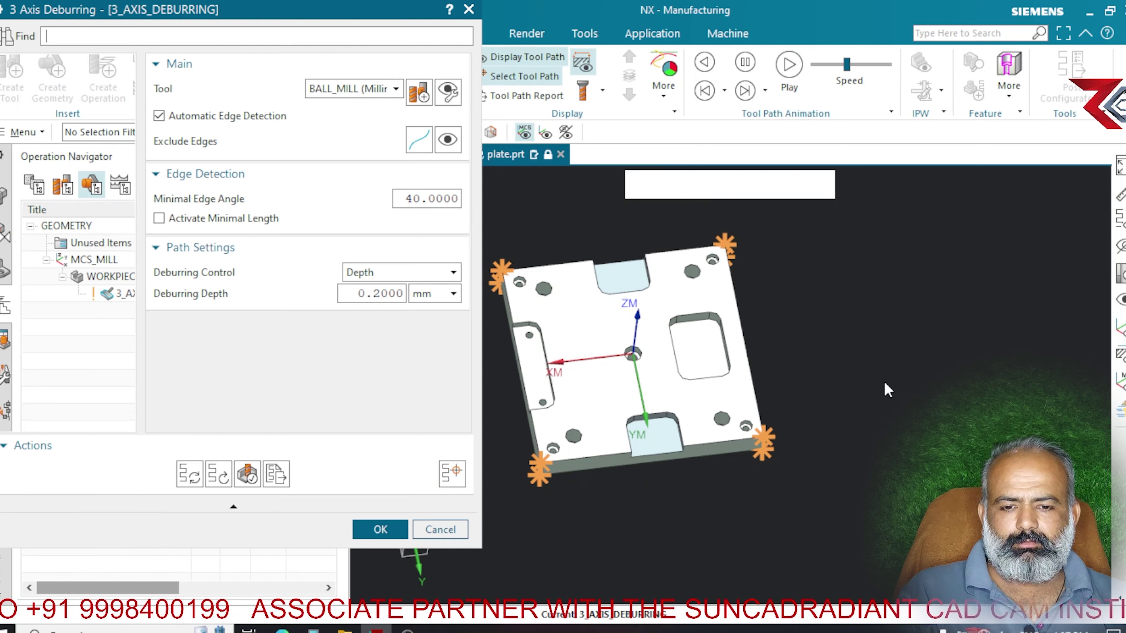
# - Generate the deburring toolpath with the 20 edges excluded, then orbit and zoom to review it
pyautogui.click(186, 474)
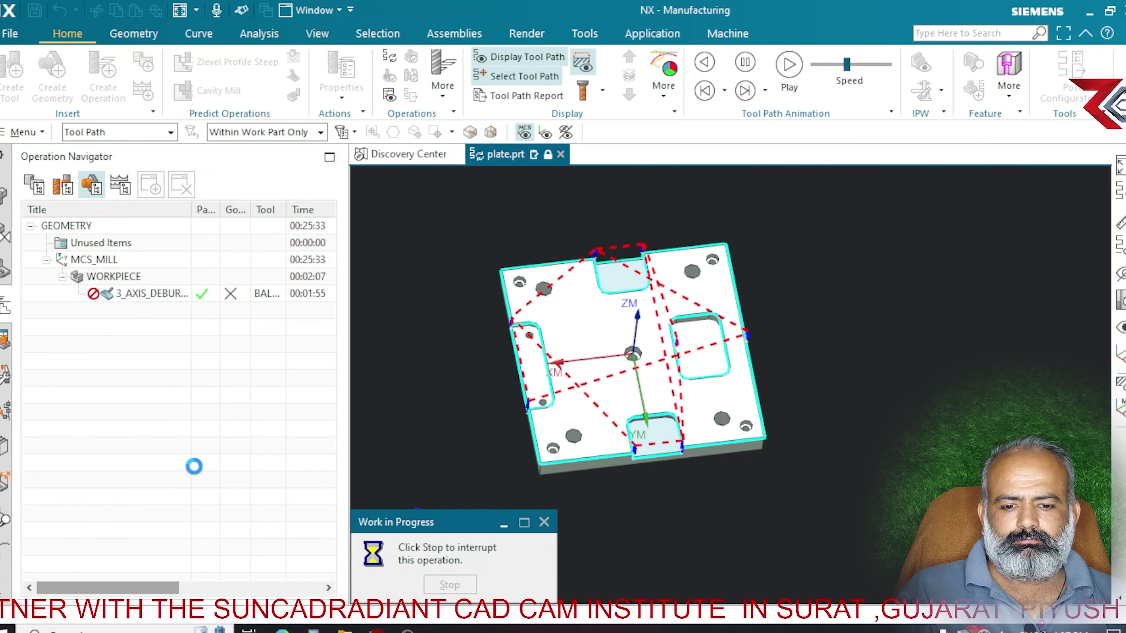
pyautogui.moveTo(940, 378); pyautogui.dragTo(696, 346, button='middle')
pyautogui.click(218, 474)
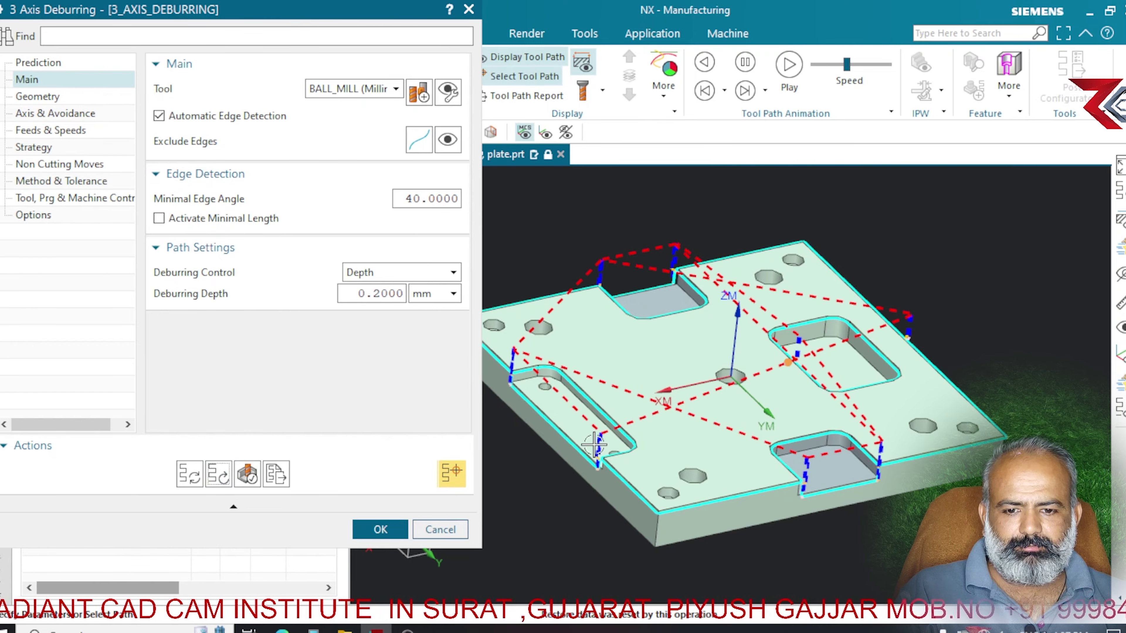
pyautogui.scroll(5, 891, 480)
pyautogui.scroll(-5, 903, 509)
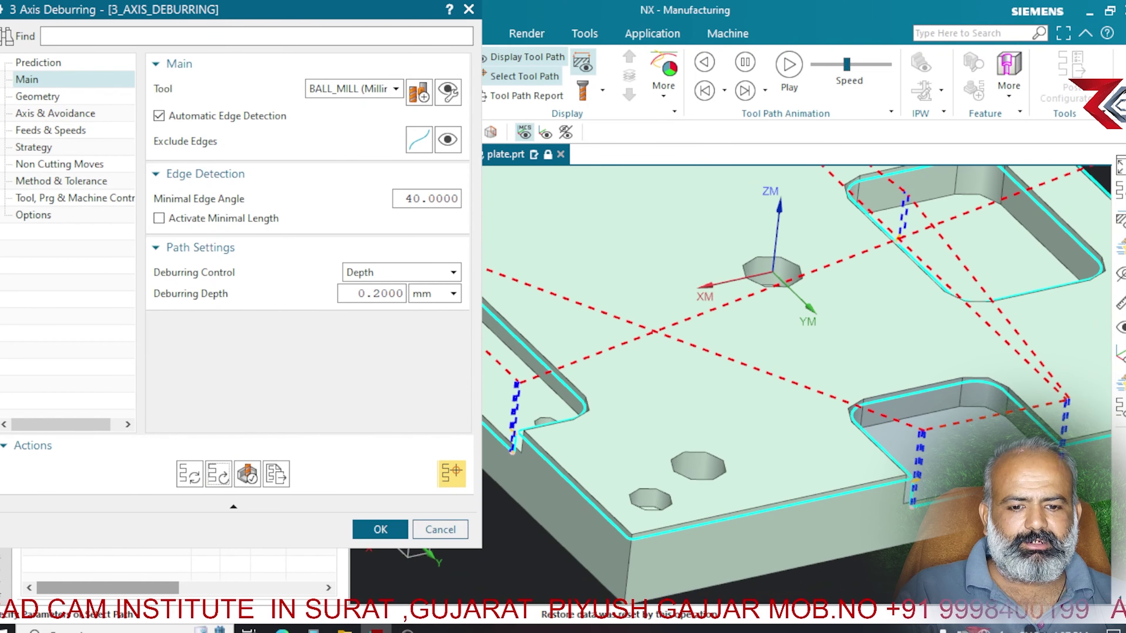
pyautogui.scroll(5, 657, 528)
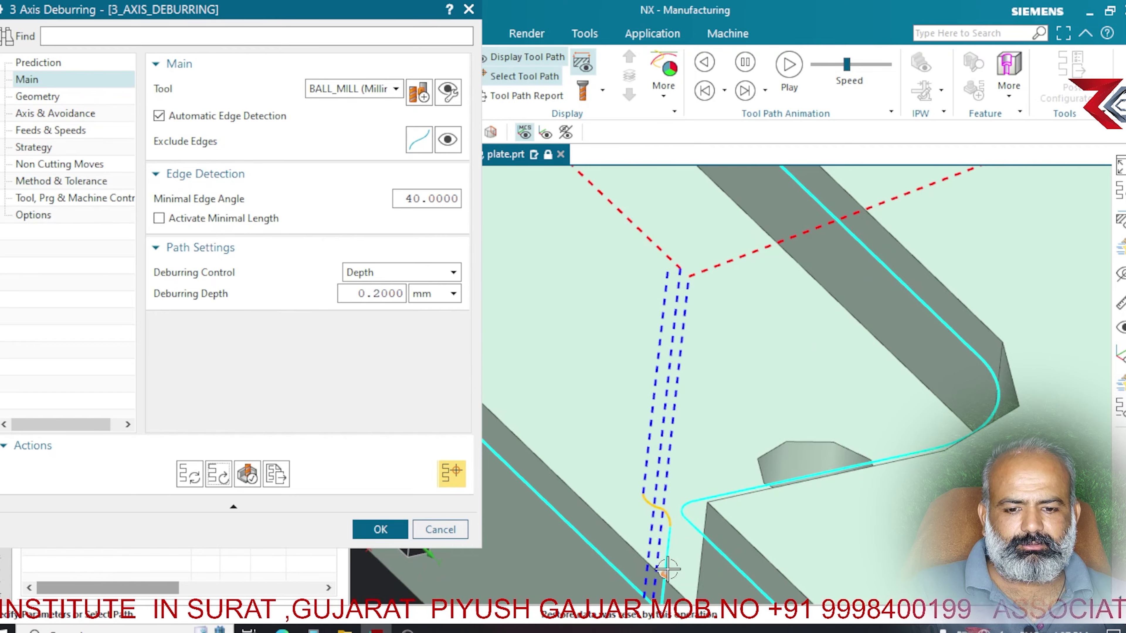
pyautogui.scroll(-3, 744, 429)
pyautogui.scroll(-2, 690, 425)
pyautogui.scroll(-2, 665, 417)
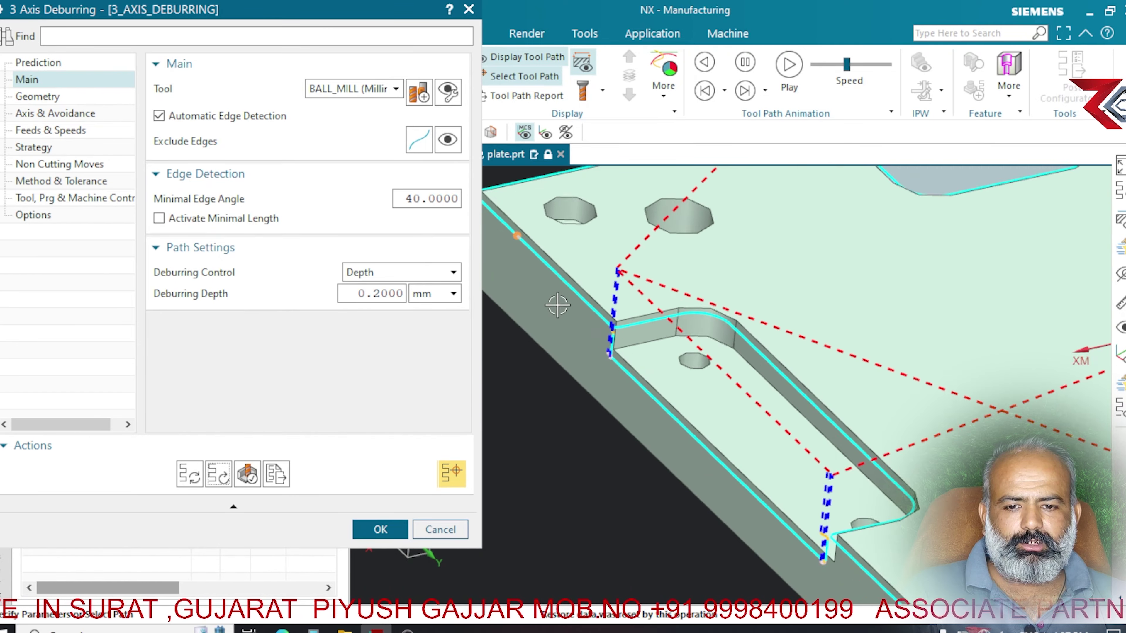
pyautogui.scroll(2, 621, 412)
pyautogui.scroll(-5, 505, 401)
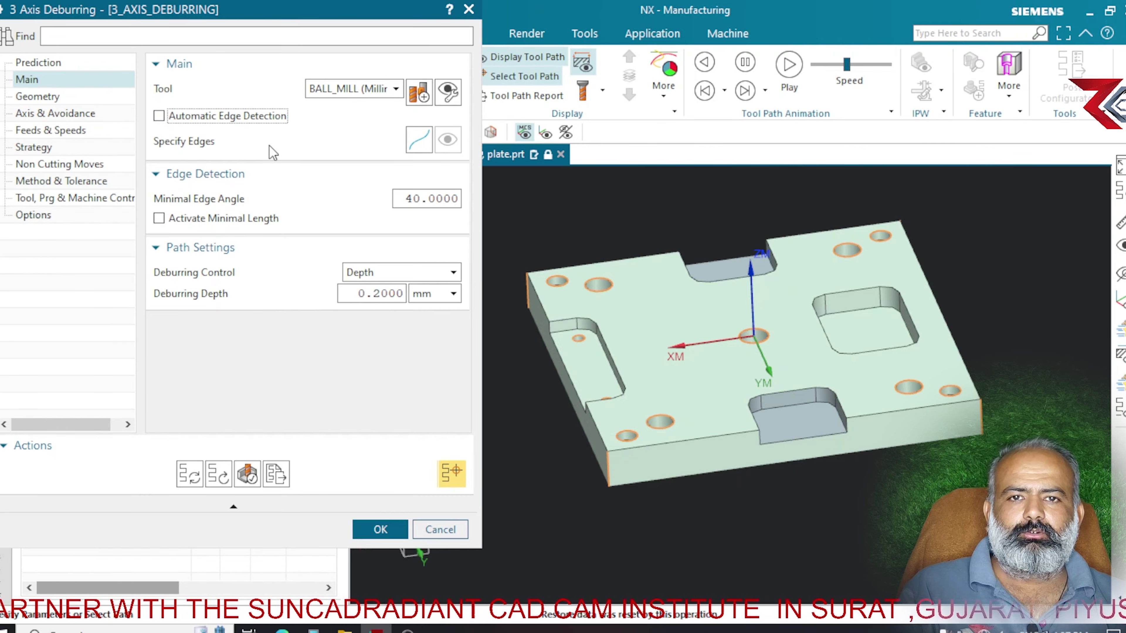
# - In Specify Edges, use Connected Curves to pick the top plate edge, pocket fillet and diagonal pocket wall
pyautogui.click(419, 140)
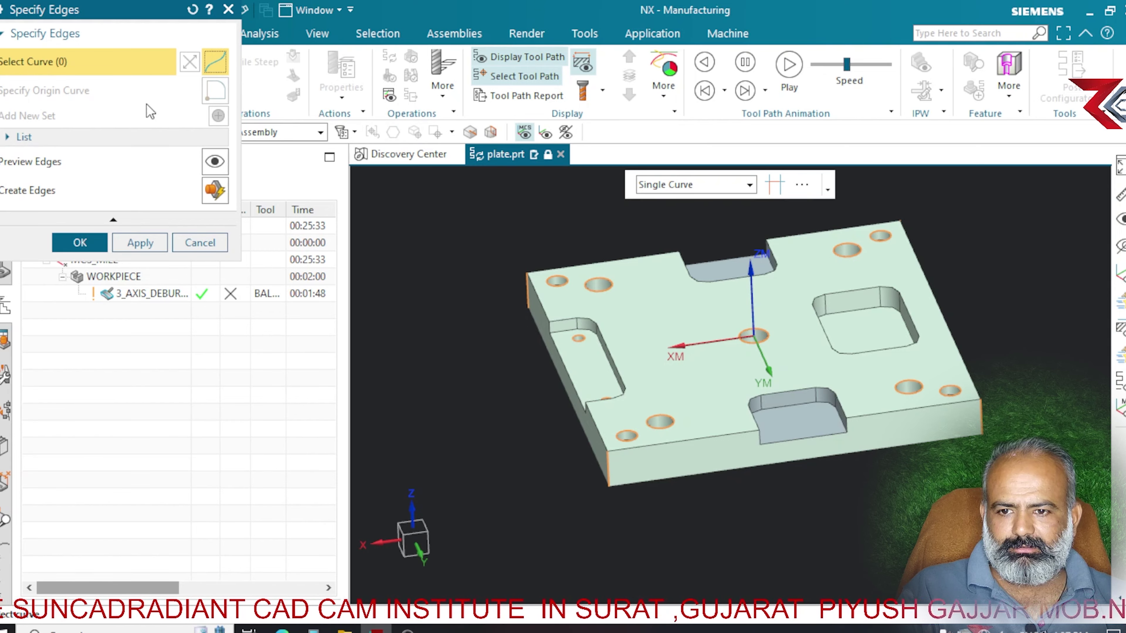
pyautogui.click(132, 138)
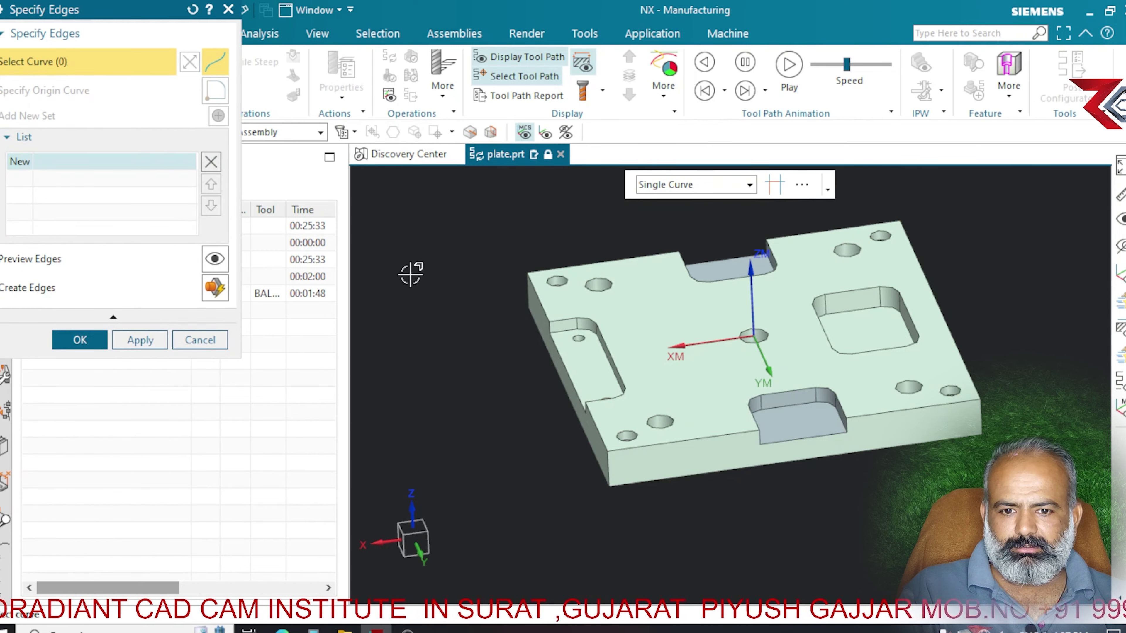
pyautogui.scroll(3, 576, 337)
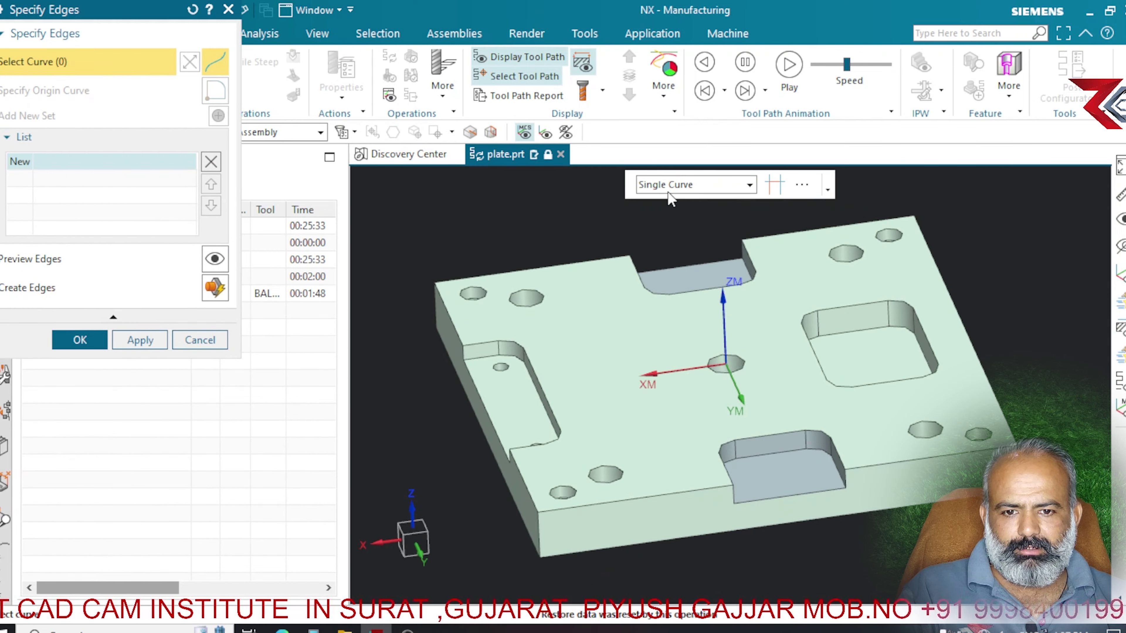
pyautogui.click(669, 186)
pyautogui.click(659, 224)
pyautogui.click(554, 264)
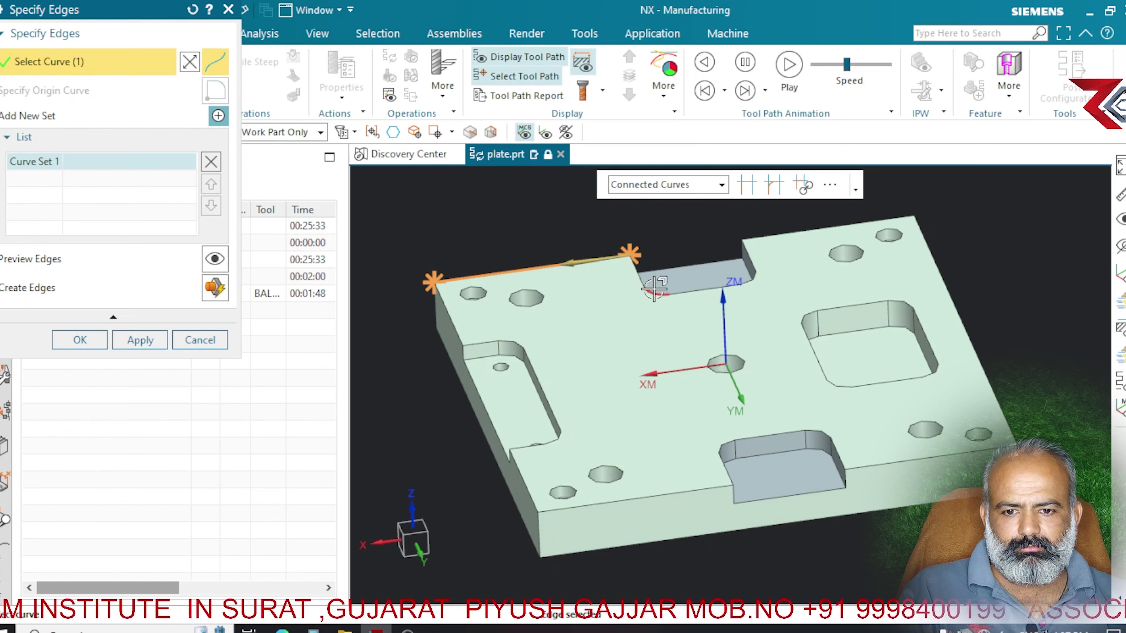
pyautogui.scroll(3, 655, 288)
pyautogui.click(663, 306)
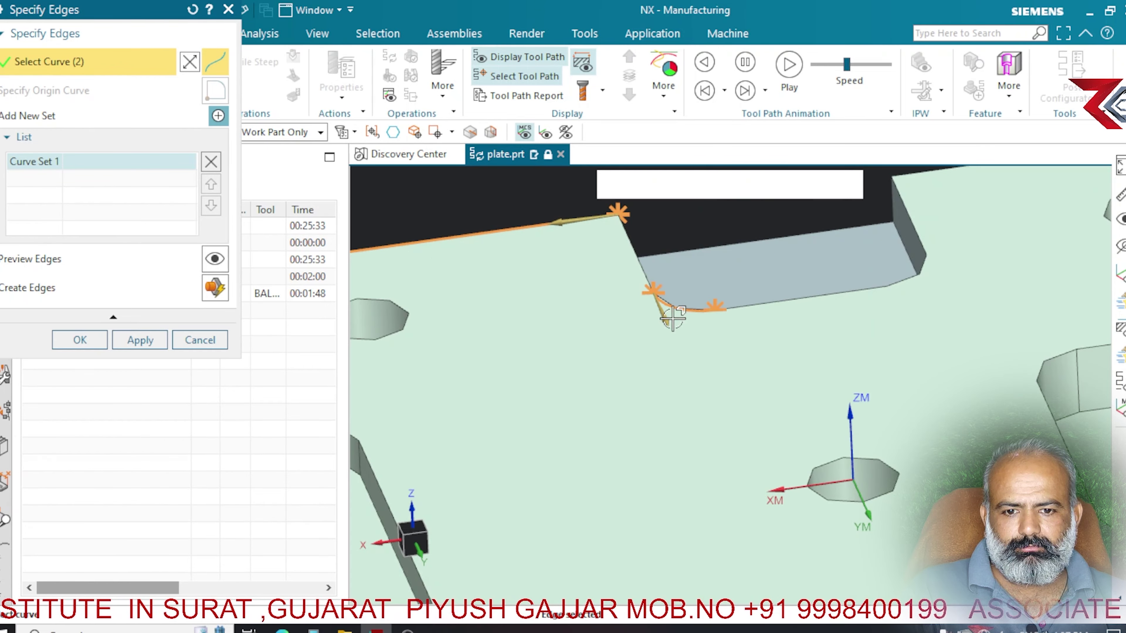
pyautogui.click(633, 254)
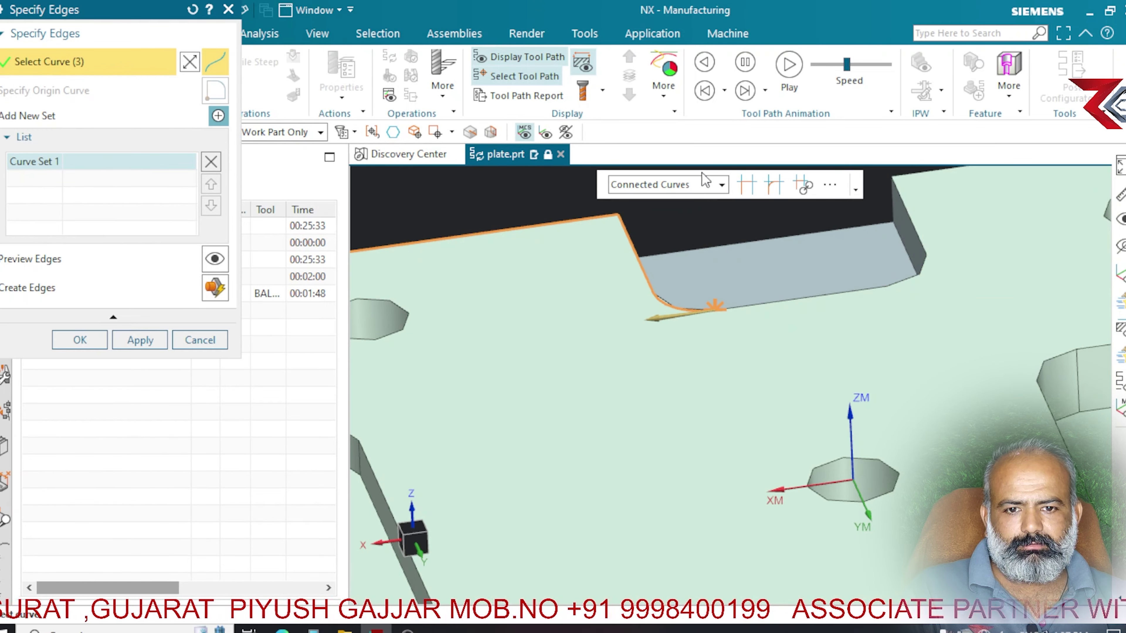
# - Switch to Tangent Curves and add the pocket chain plus the top, right front and front plate edges
pyautogui.click(670, 184)
pyautogui.click(647, 239)
pyautogui.click(909, 249)
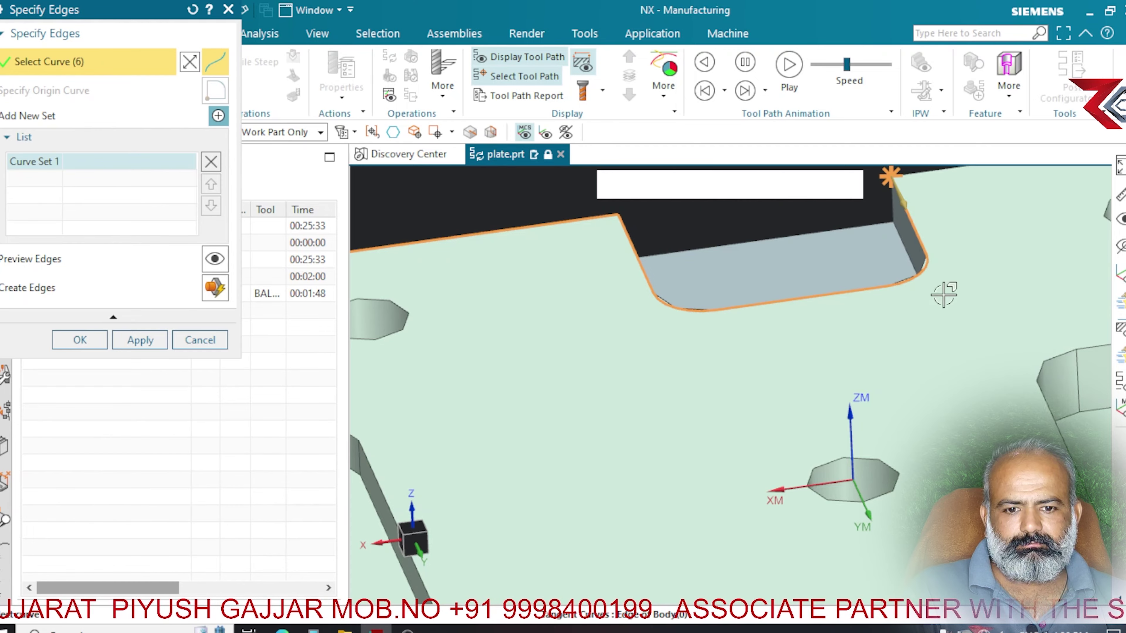
pyautogui.scroll(-3, 943, 294)
pyautogui.scroll(3, 611, 314)
pyautogui.click(697, 293)
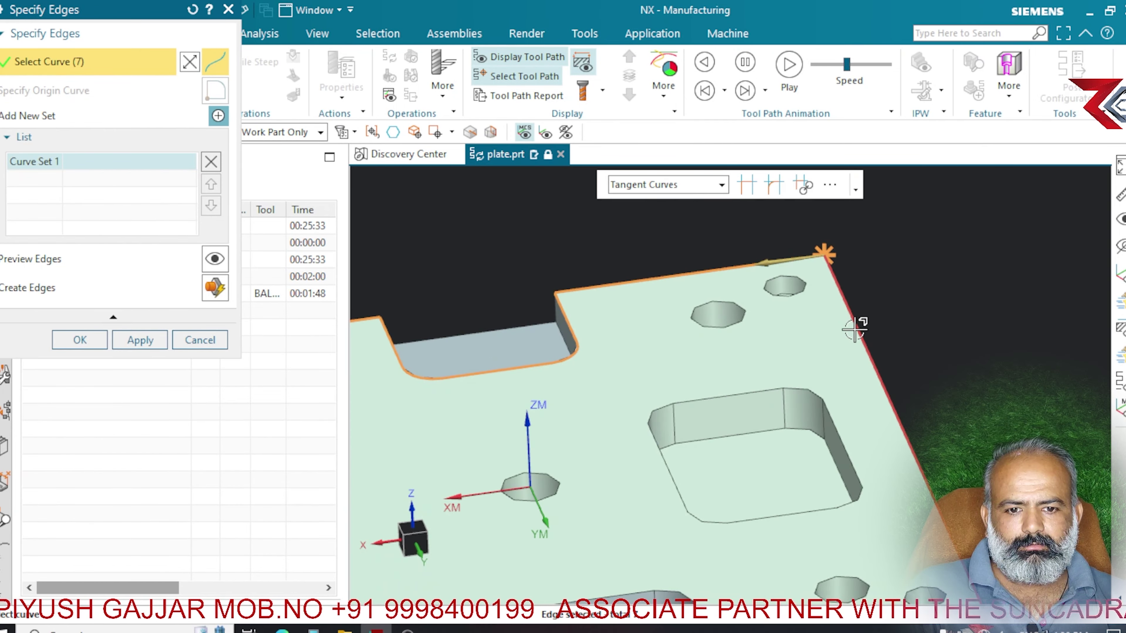
pyautogui.scroll(-3, 910, 322)
pyautogui.scroll(3, 904, 421)
pyautogui.click(905, 421)
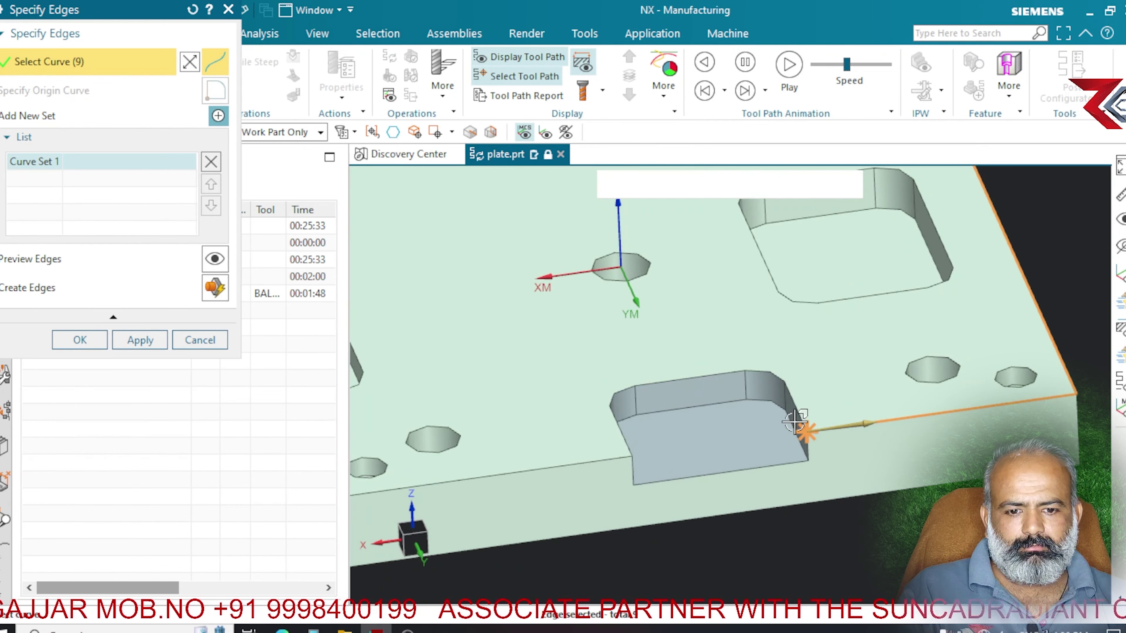
pyautogui.click(796, 415)
pyautogui.click(597, 479)
pyautogui.scroll(-3, 597, 478)
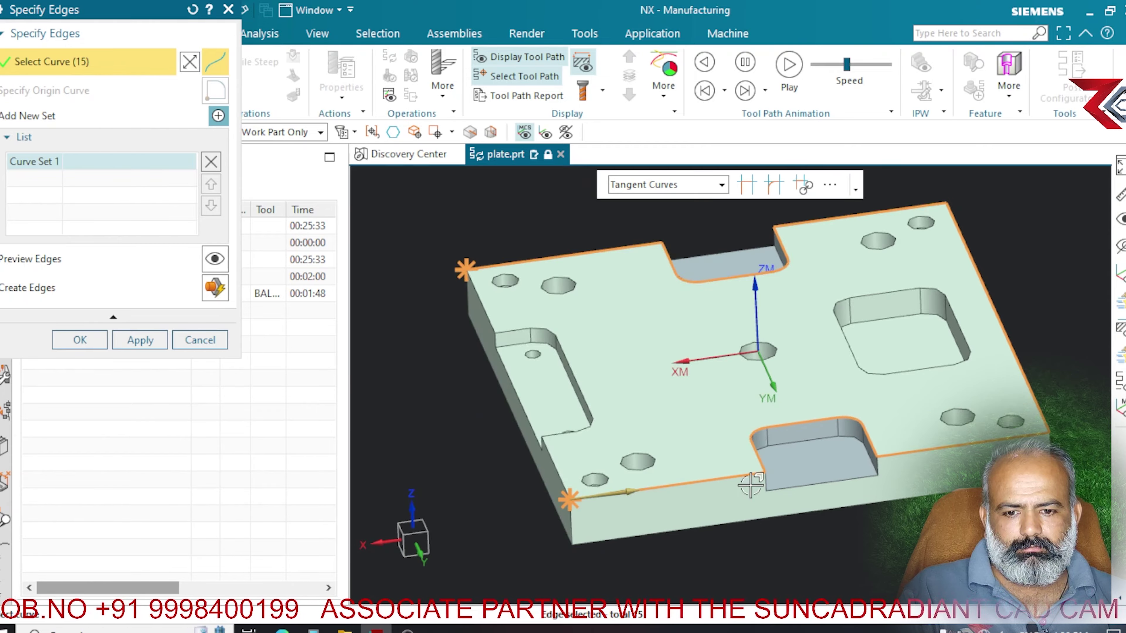
pyautogui.scroll(3, 459, 461)
# - Add the left-wall pocket edges, the left wall edge and the inner pocket outline, completing 30 curves
pyautogui.click(415, 390)
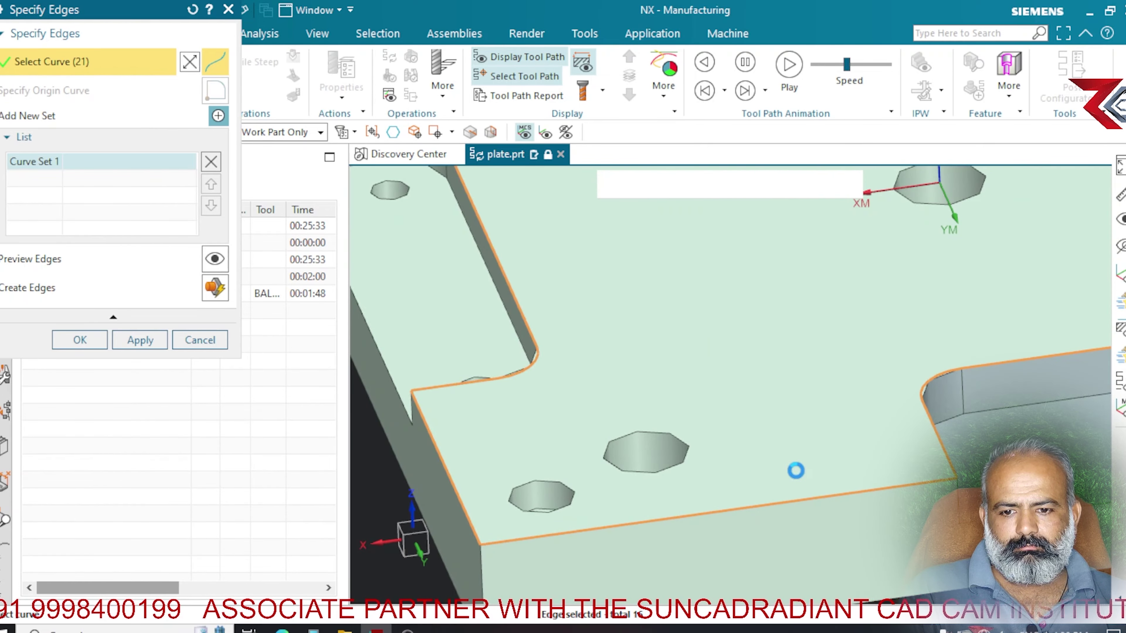
pyautogui.scroll(-3, 794, 467)
pyautogui.scroll(3, 535, 291)
pyautogui.click(541, 231)
pyautogui.scroll(-3, 470, 325)
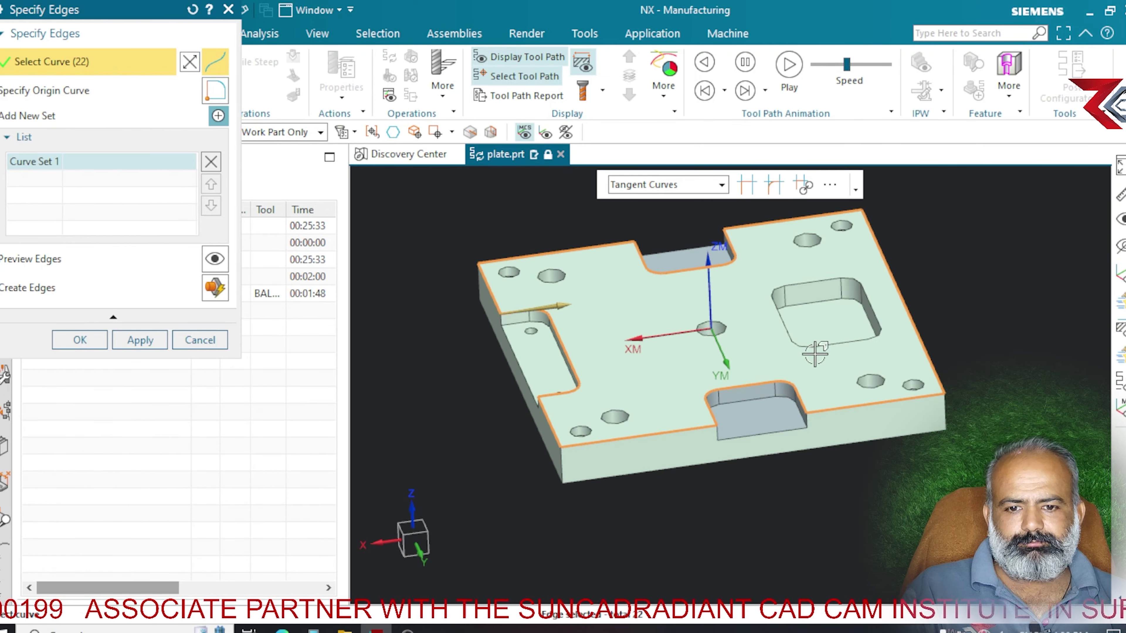
pyautogui.moveTo(813, 353)
pyautogui.mouseDown(button='middle')
pyautogui.moveTo(810, 377)
pyautogui.moveTo(840, 330)
pyautogui.mouseUp(button='middle')
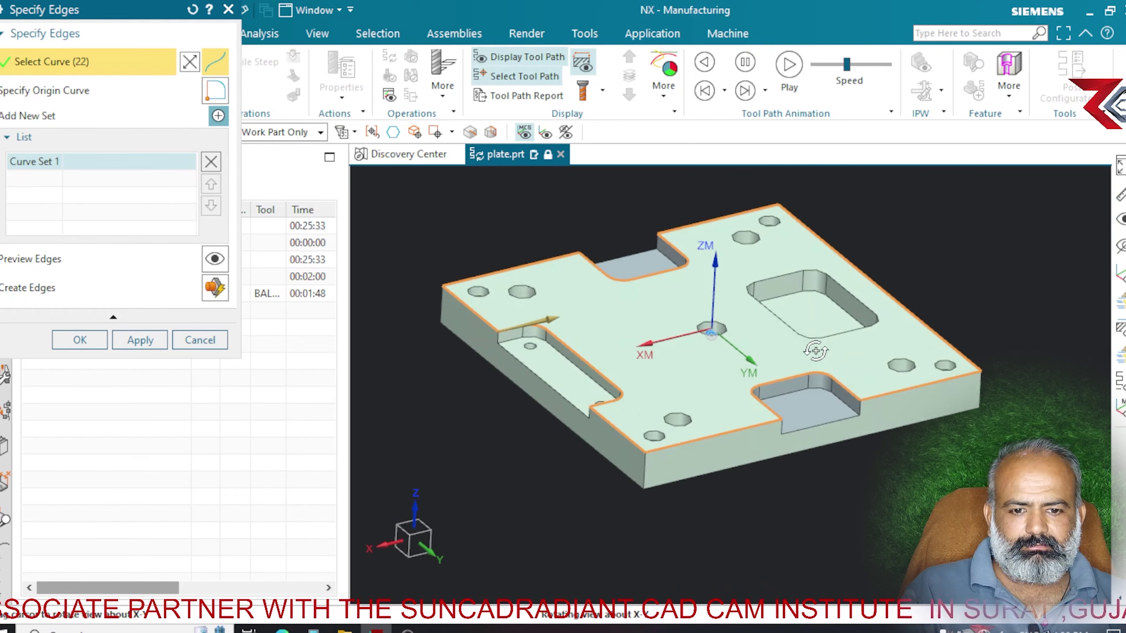
pyautogui.click(802, 267)
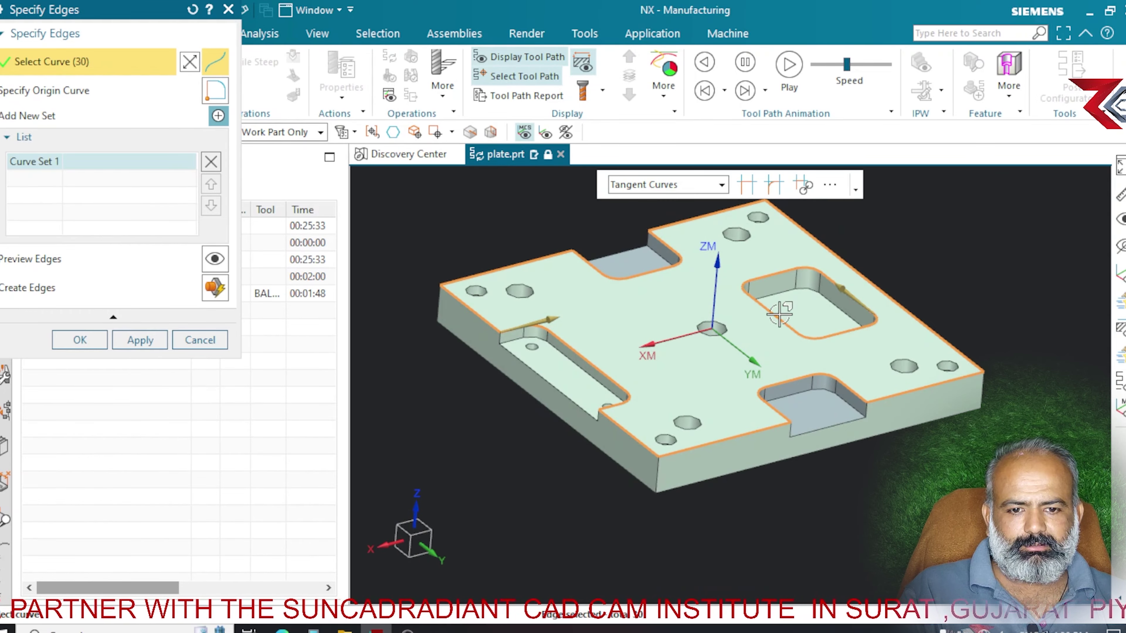
# - Accept Curve Set 1 and review the deburring toolpath along the specified edges in trimetric view
pyautogui.click(95, 345)
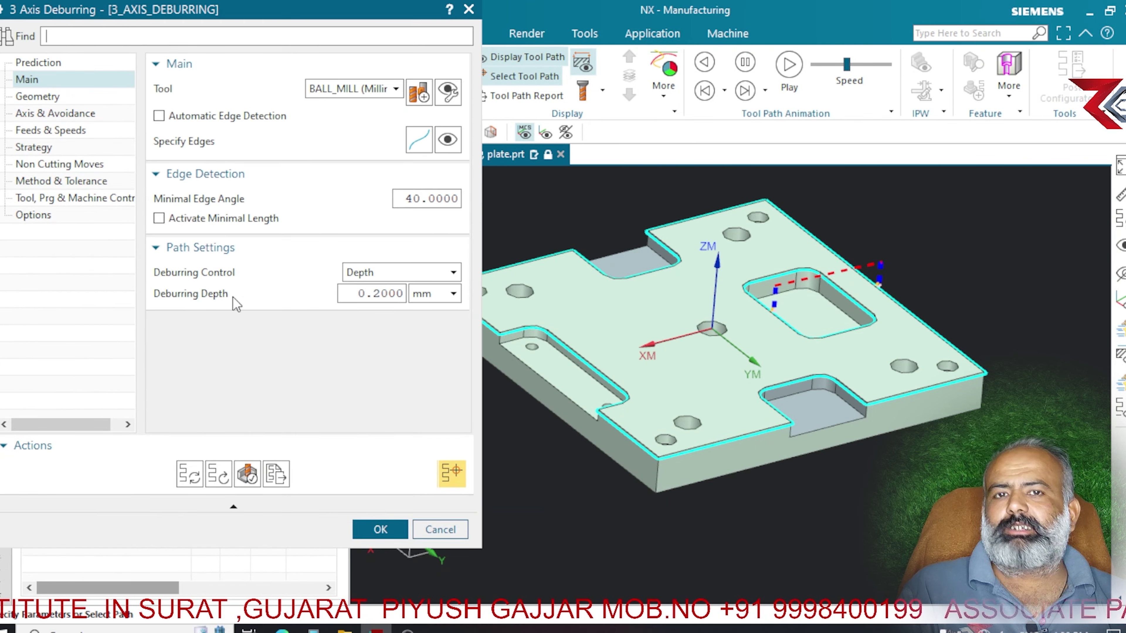
pyautogui.scroll(-2, 885, 333)
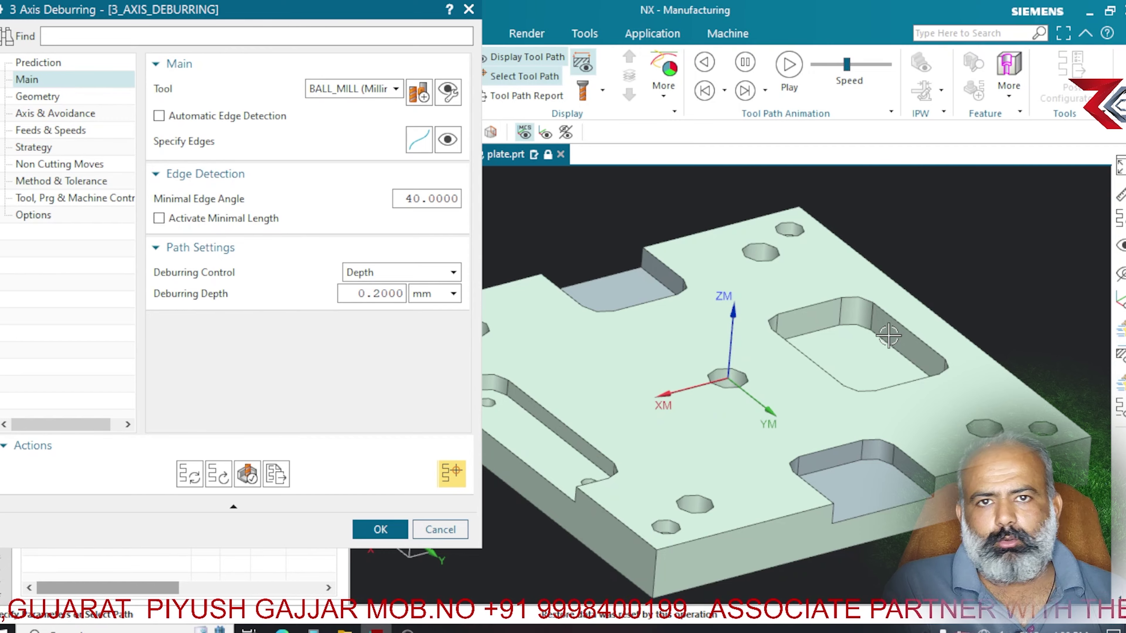
pyautogui.scroll(2, 889, 335)
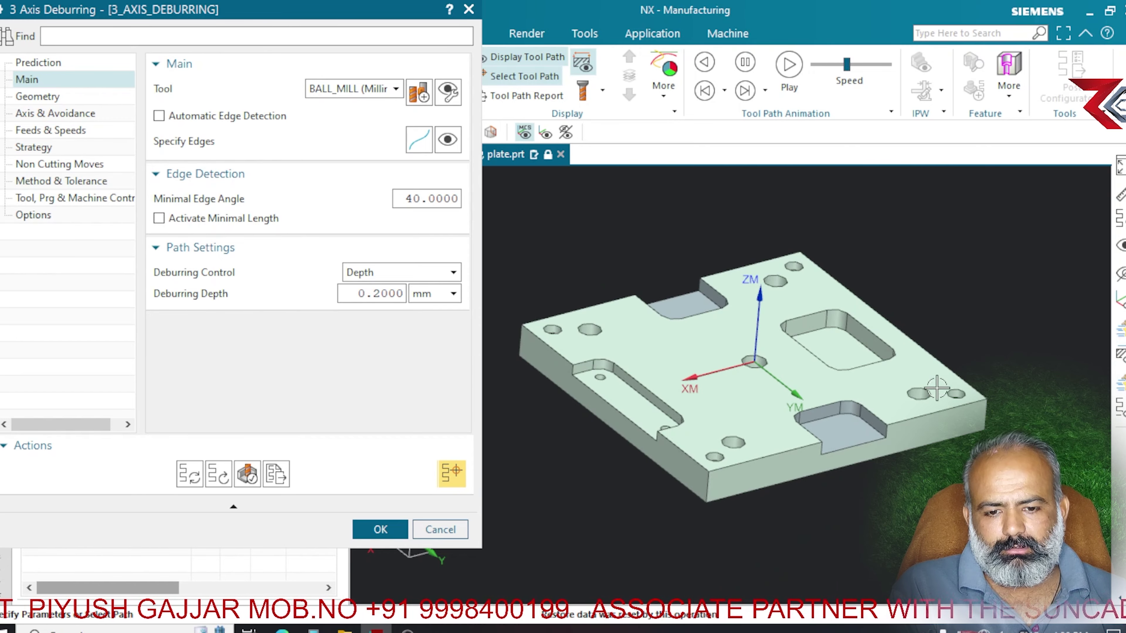
pyautogui.press('Home')
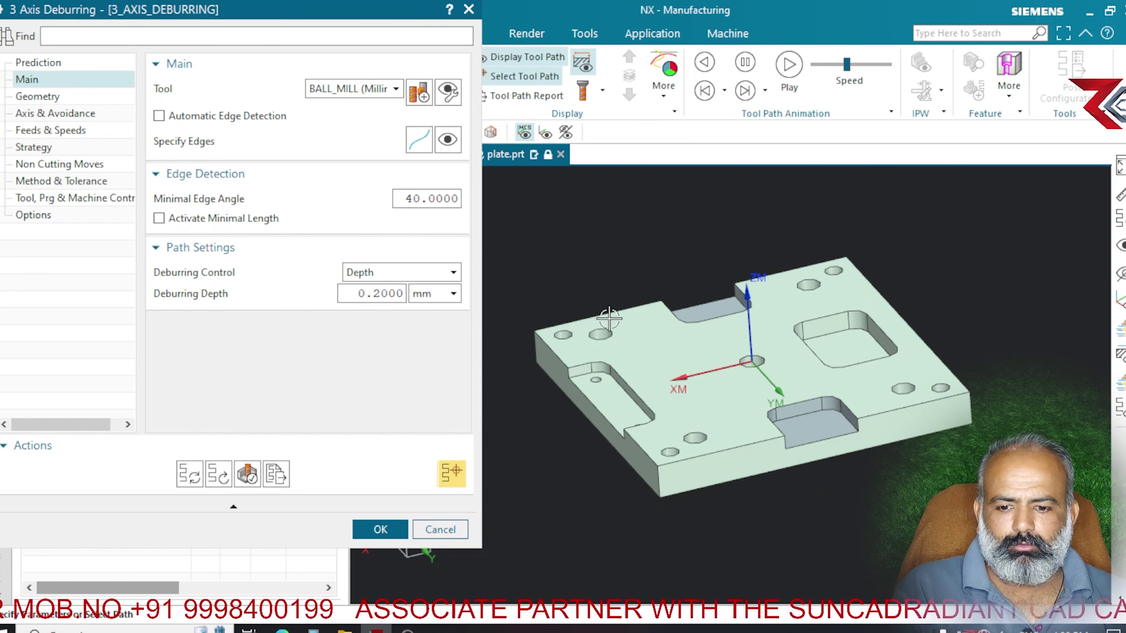
pyautogui.scroll(-1, 842, 310)
pyautogui.scroll(-2, 798, 328)
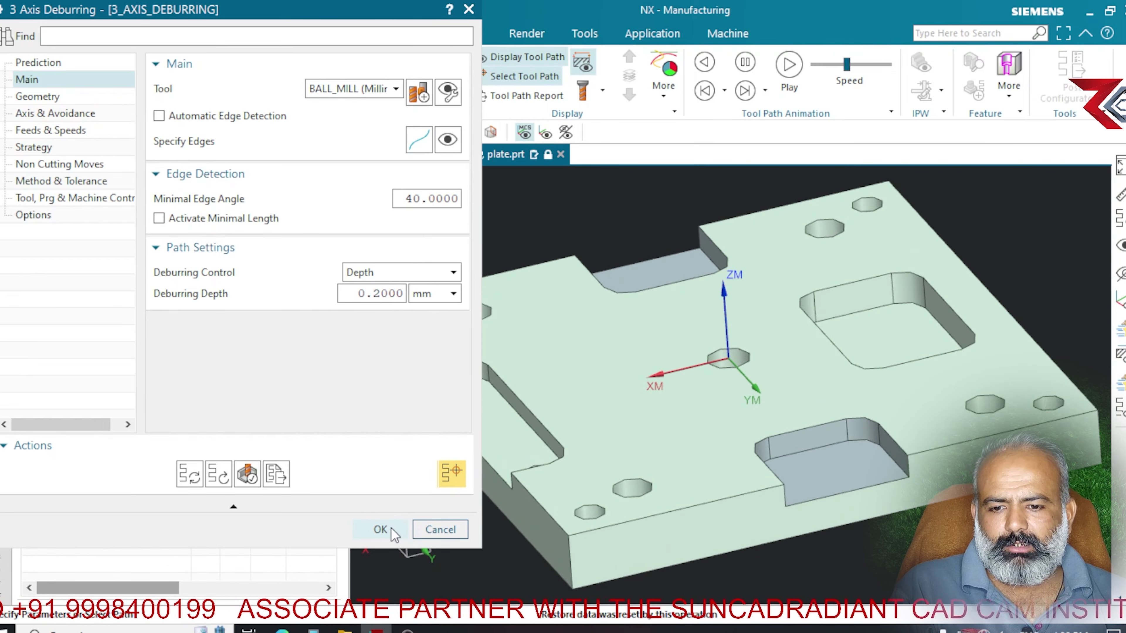